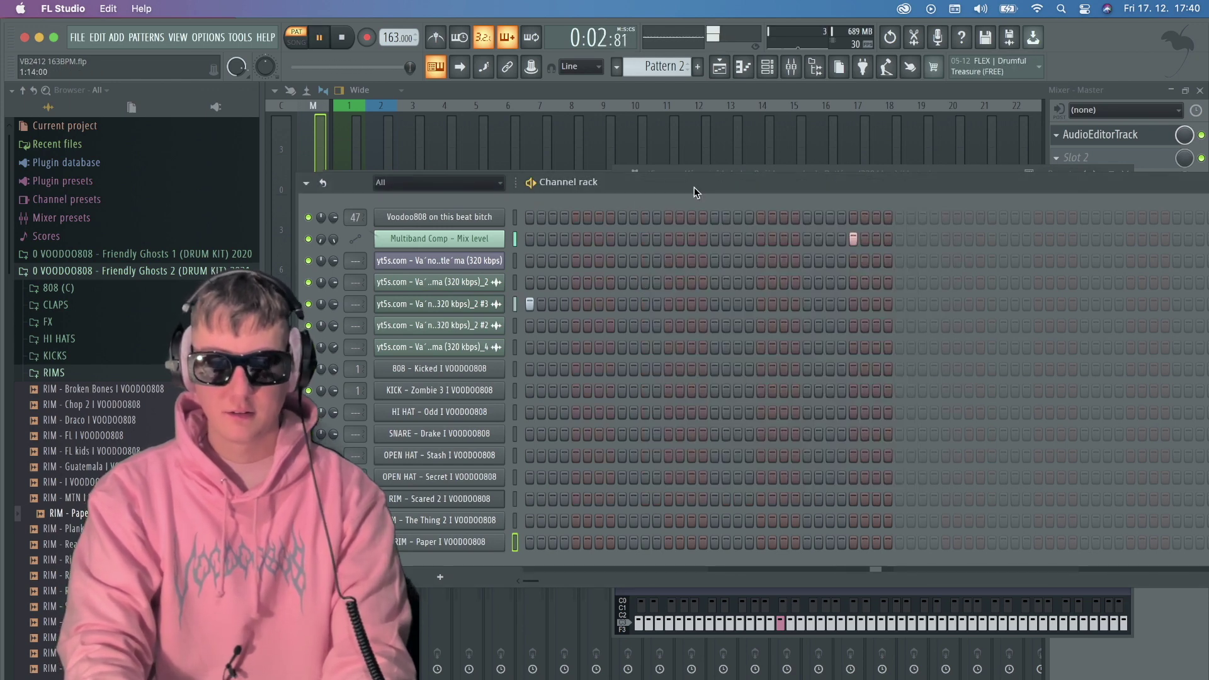
# Select Pattern 3 and compare the _2 #2 sample's quick fade-out at 0% and 100%, leaving it at 100%.
pyautogui.moveTo(673, 65); pyautogui.dragTo(672, 59)
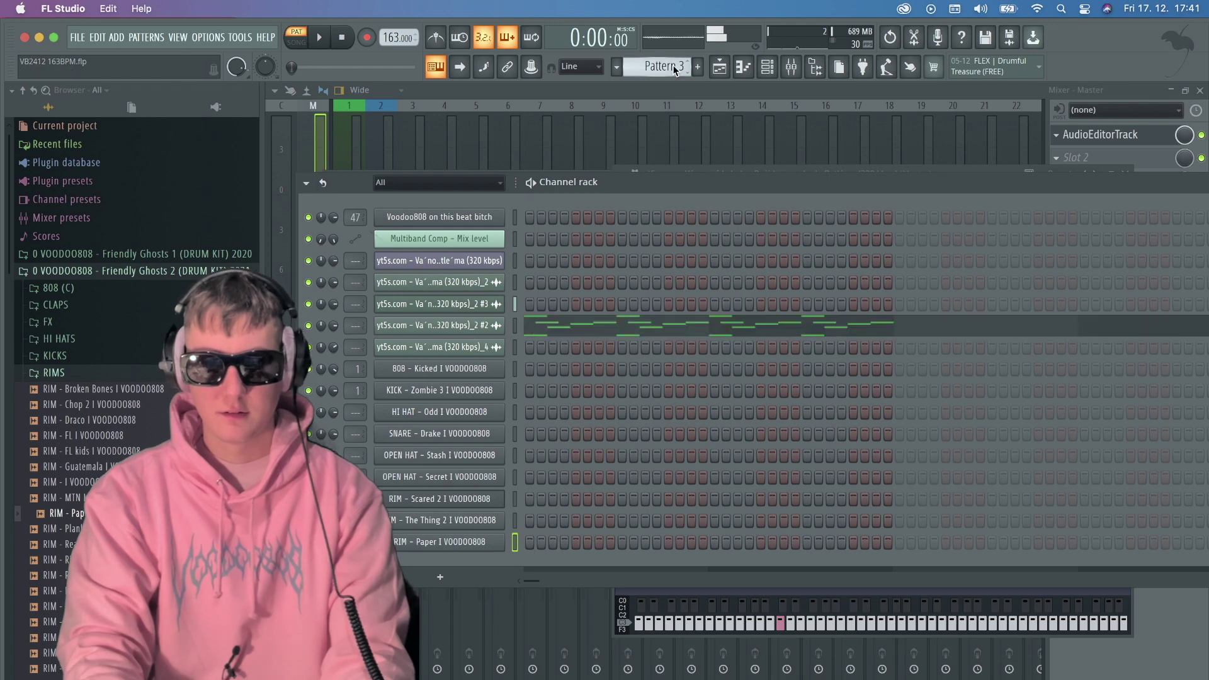
pyautogui.click(535, 326)
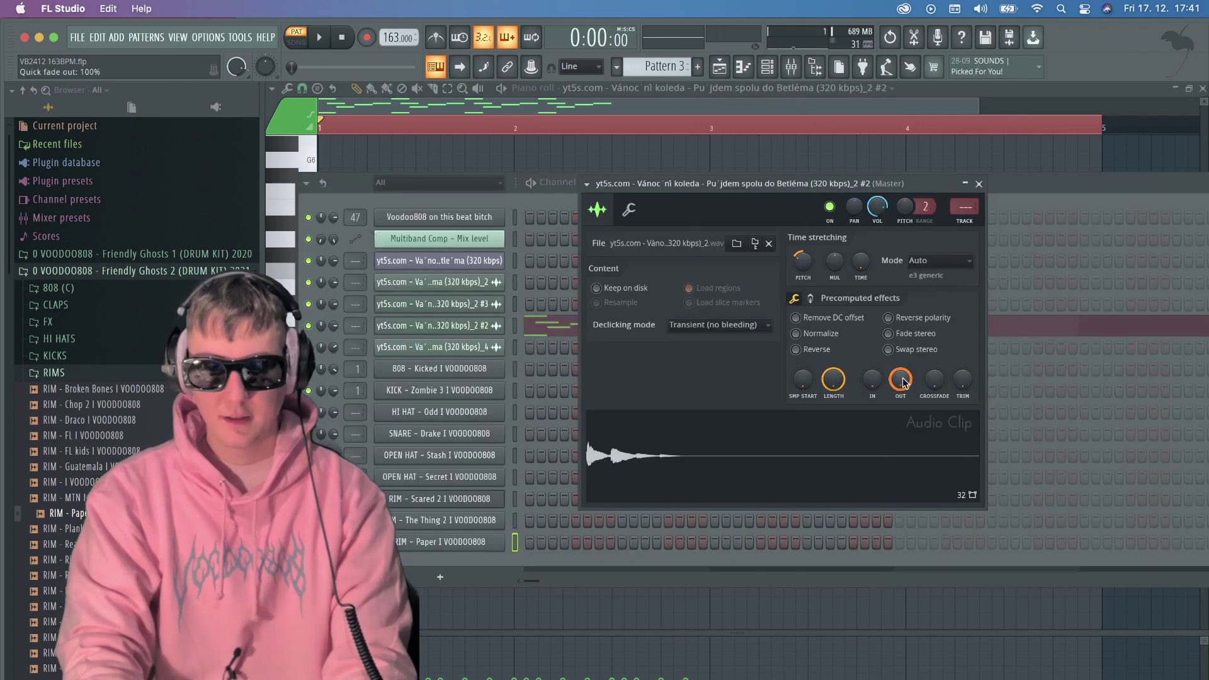
pyautogui.moveTo(903, 377); pyautogui.dragTo(903, 453)
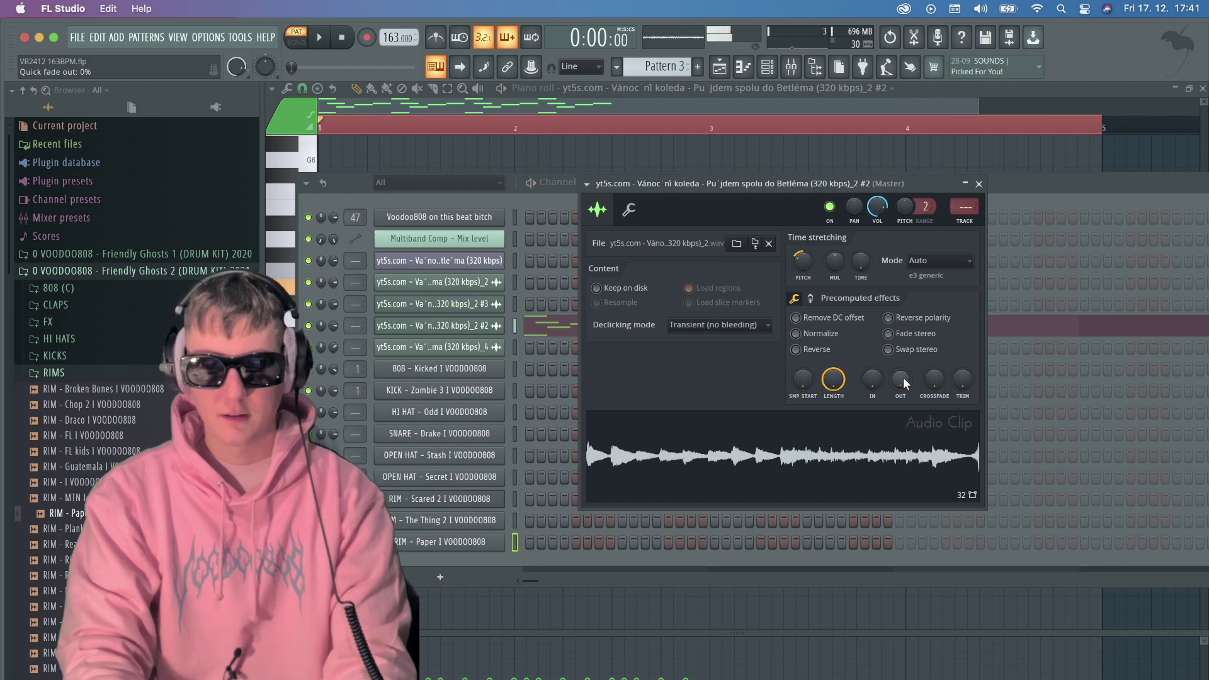
pyautogui.moveTo(902, 376); pyautogui.dragTo(903, 302)
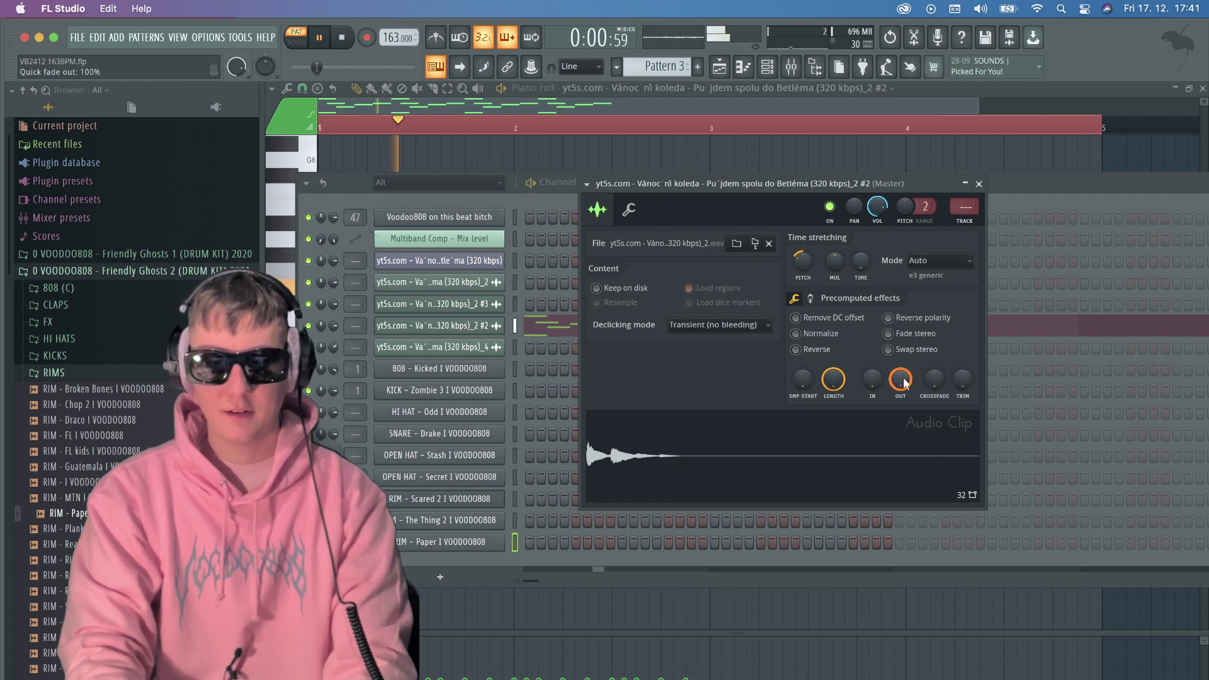
pyautogui.click(978, 184)
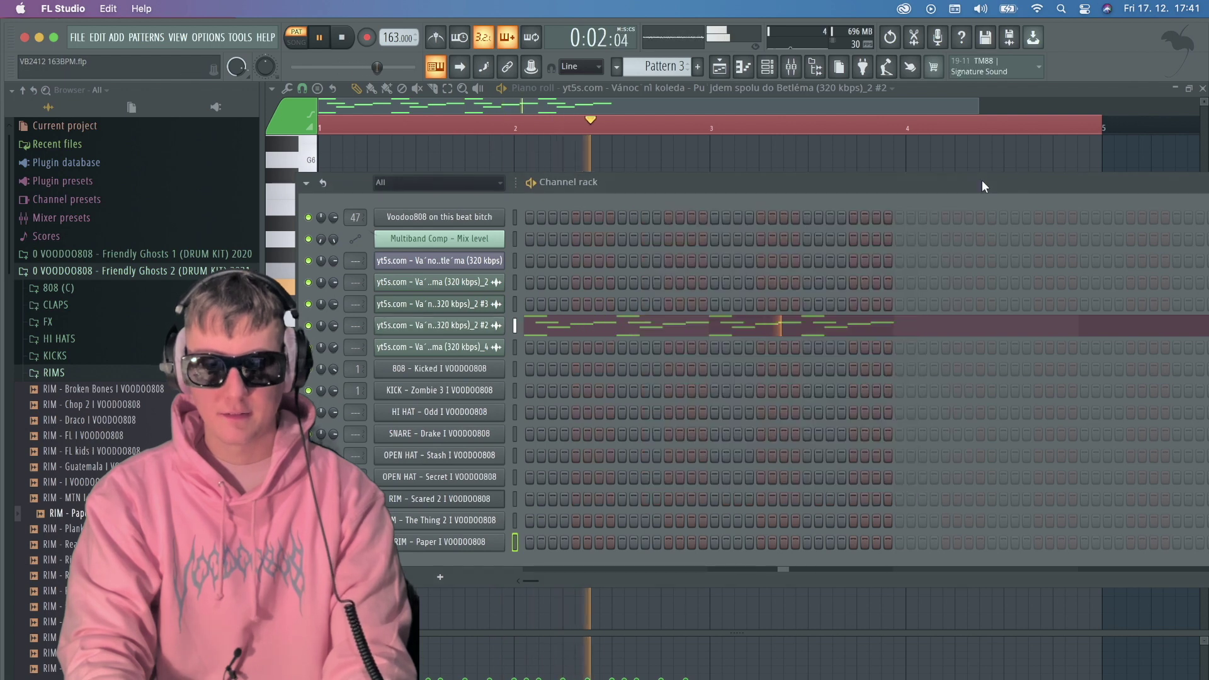
# Examine the _2 #2 sample's melody notes in Pattern 3's piano roll, return to the channel rack and stop playback.
pyautogui.click(568, 334)
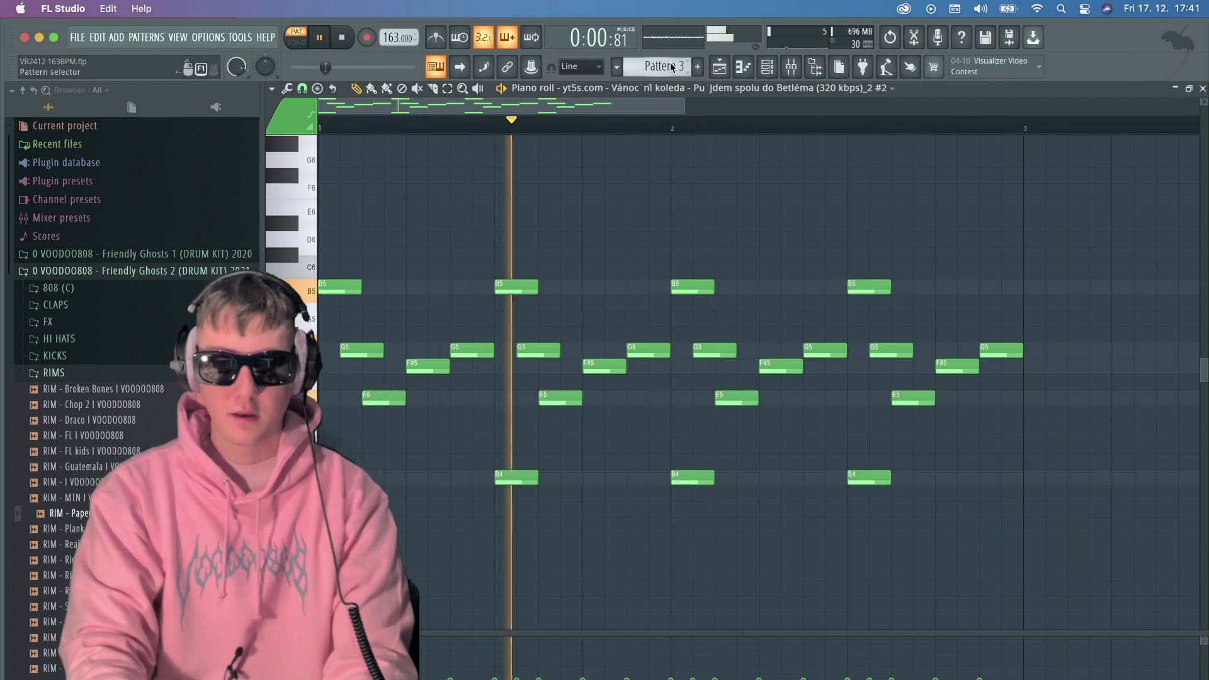
pyautogui.click(765, 74)
pyautogui.press('space')
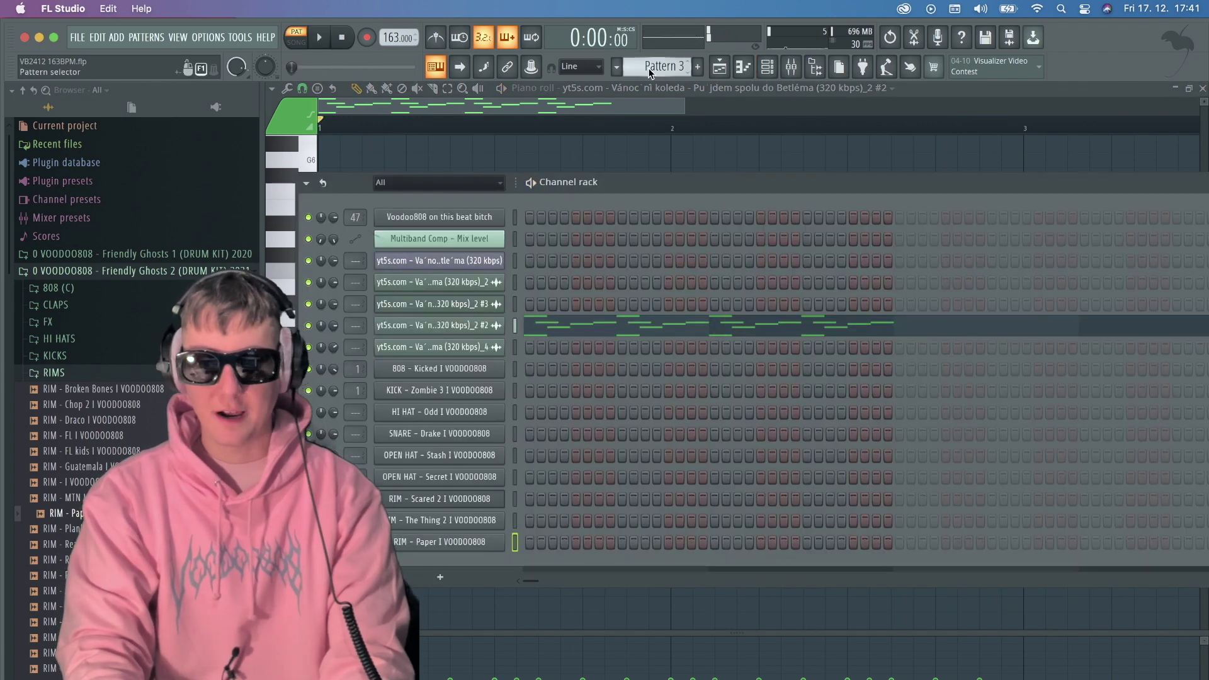
# Select Pattern 4, inspect the 808 - Kicked channel's cut group and sample settings, and expand the 808 drum kit folder.
pyautogui.scroll(-1, 650, 73)
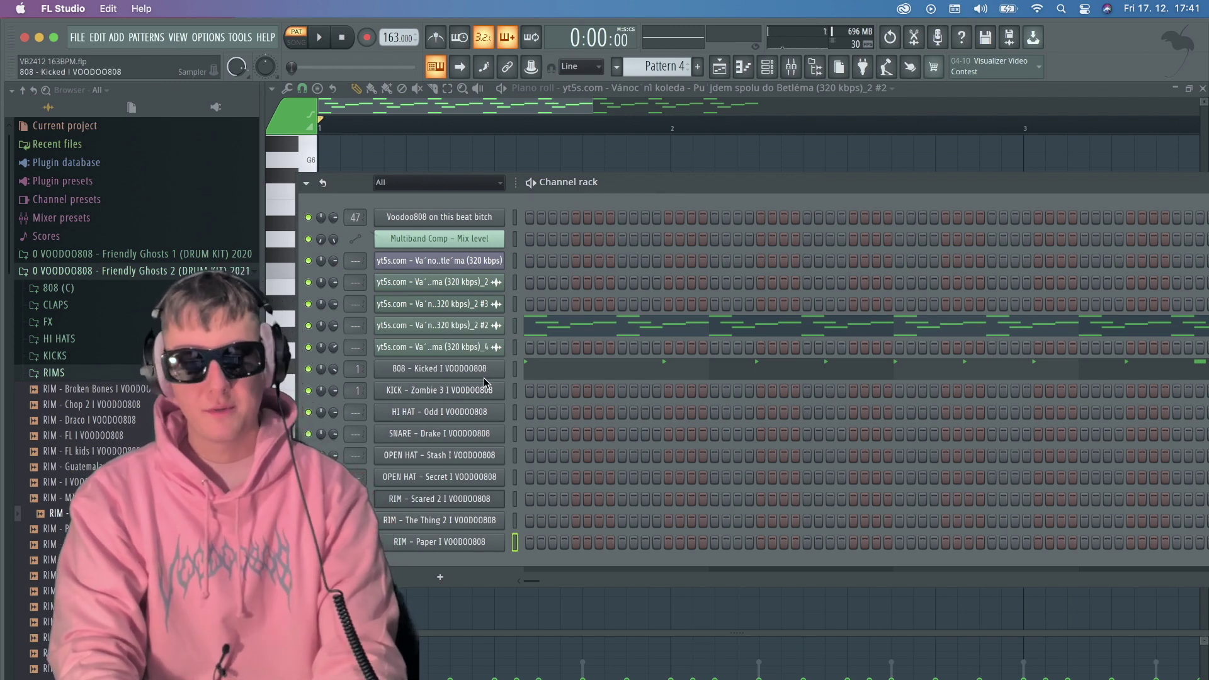
pyautogui.click(502, 370)
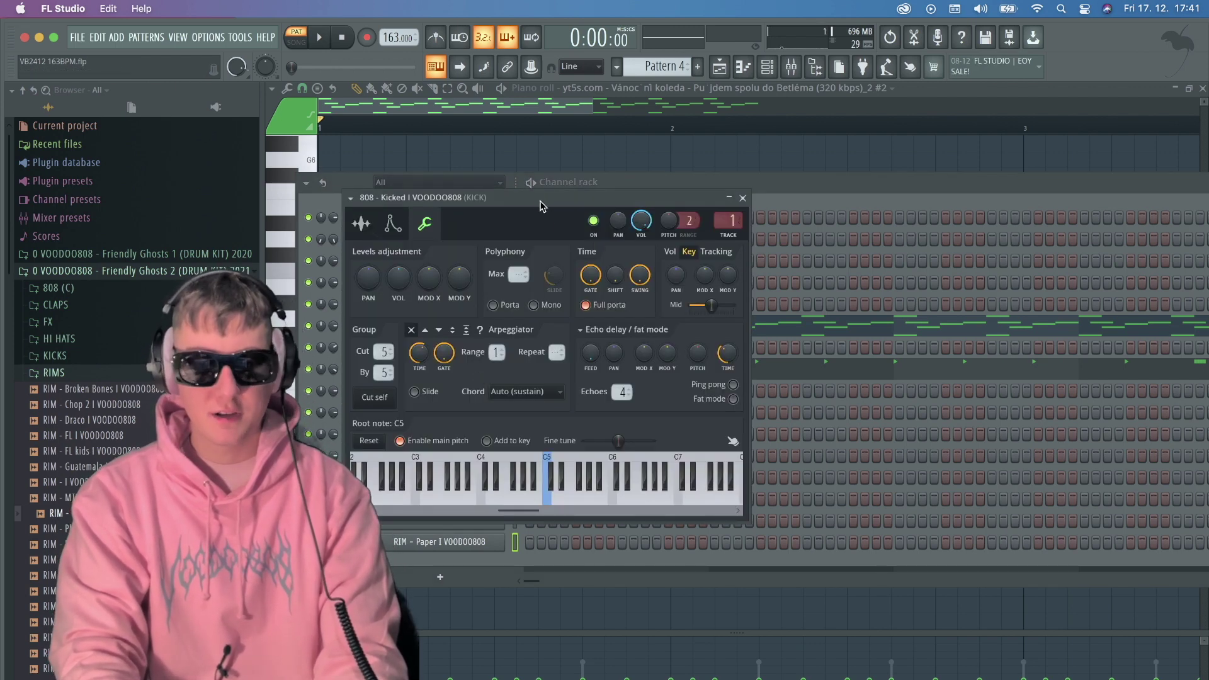
pyautogui.moveTo(543, 209); pyautogui.dragTo(785, 215)
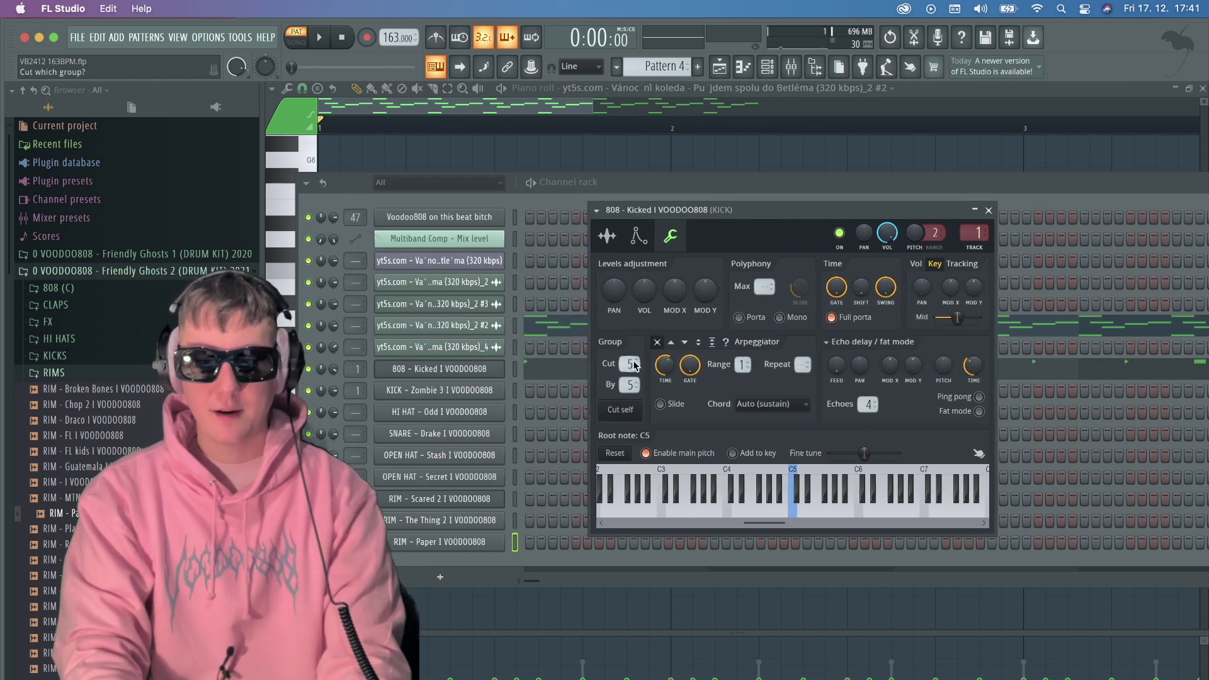
pyautogui.click(608, 242)
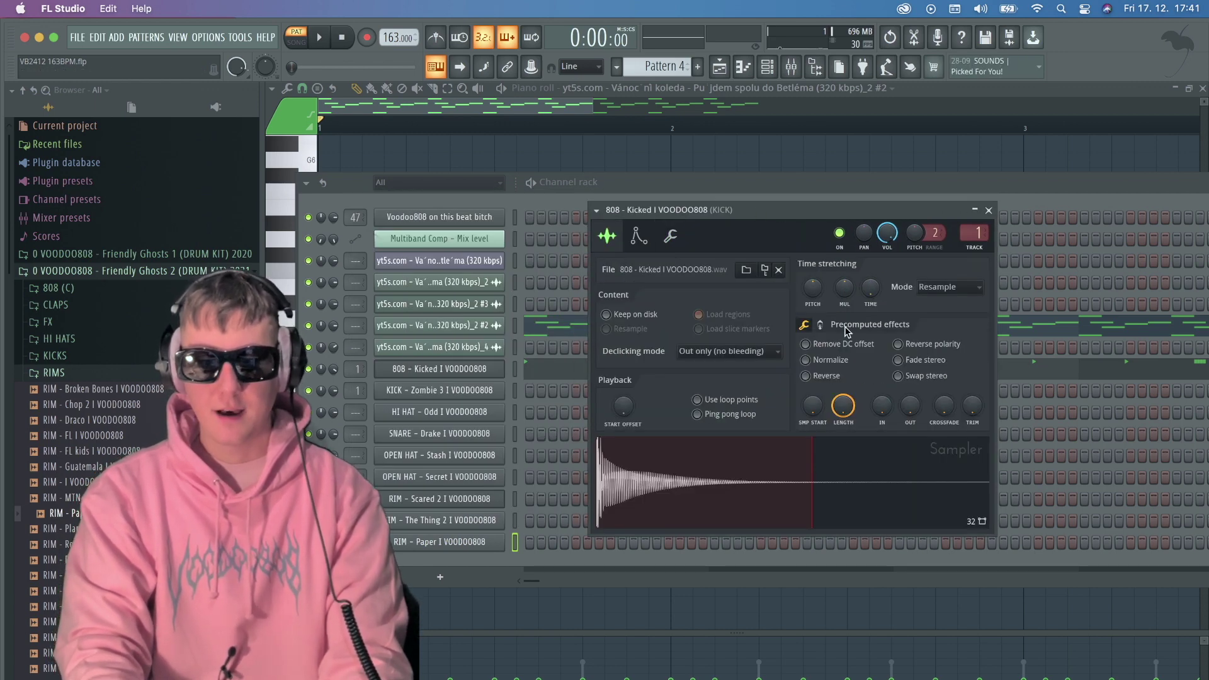
pyautogui.click(112, 293)
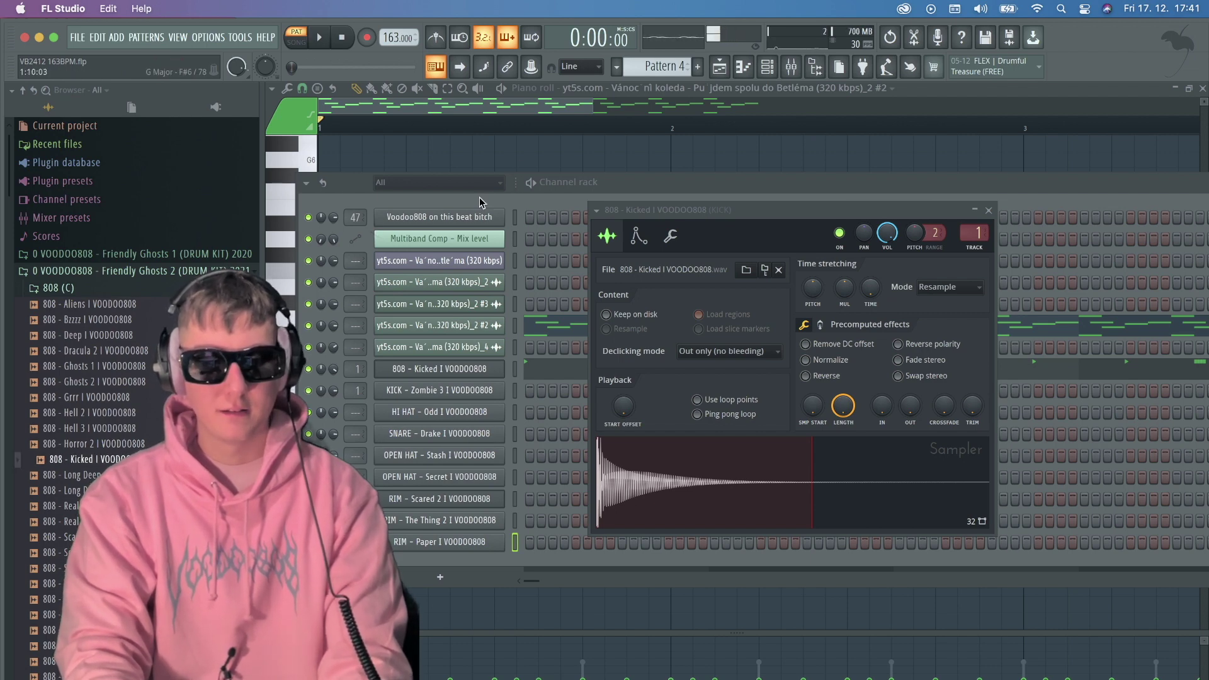
pyautogui.click(501, 201)
# Play Pattern 4 while examining the 808 - Kicked notes in the piano roll, then return to the channel rack and stop.
pyautogui.press('space')
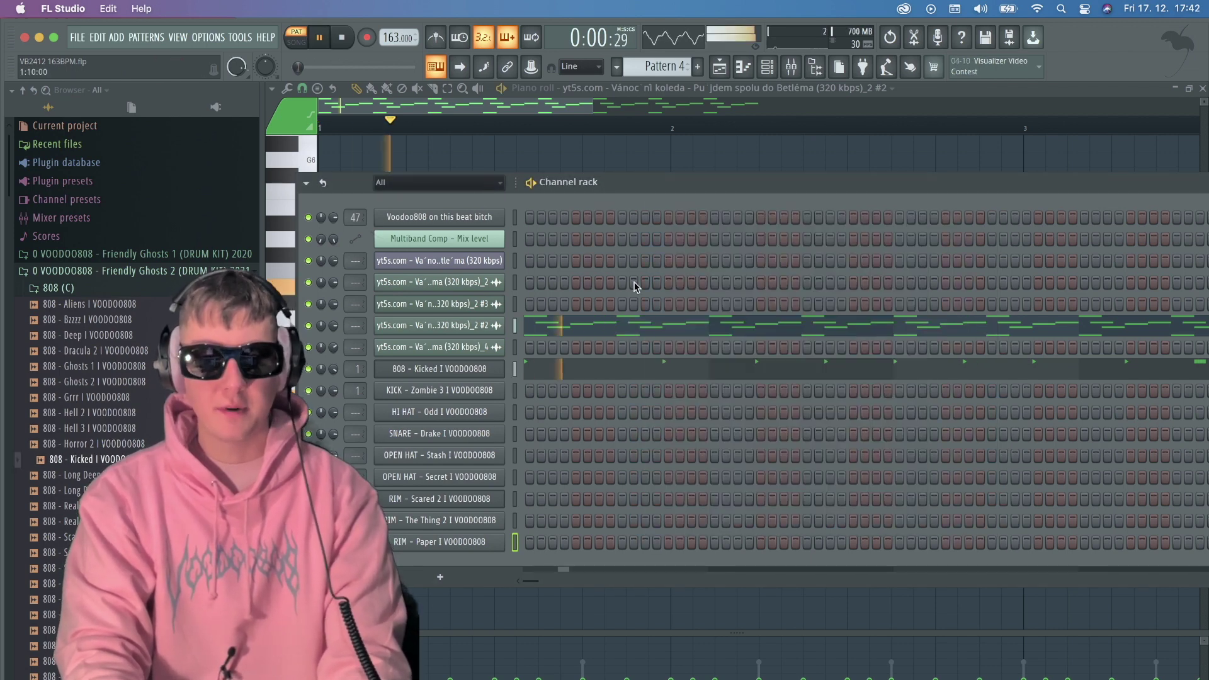
pyautogui.click(677, 370)
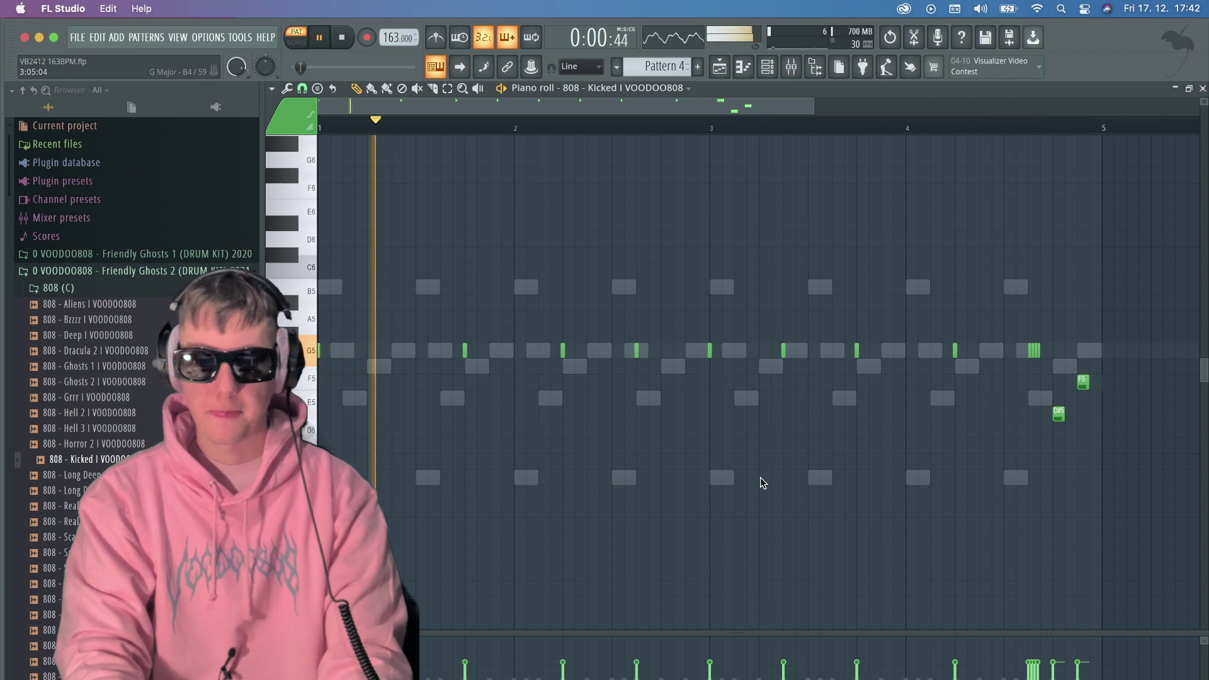
pyautogui.click(766, 73)
pyautogui.press('space')
# Select Pattern 5 and audition it with the _2 #2 sample channel muted.
pyautogui.scroll(-1, 660, 65)
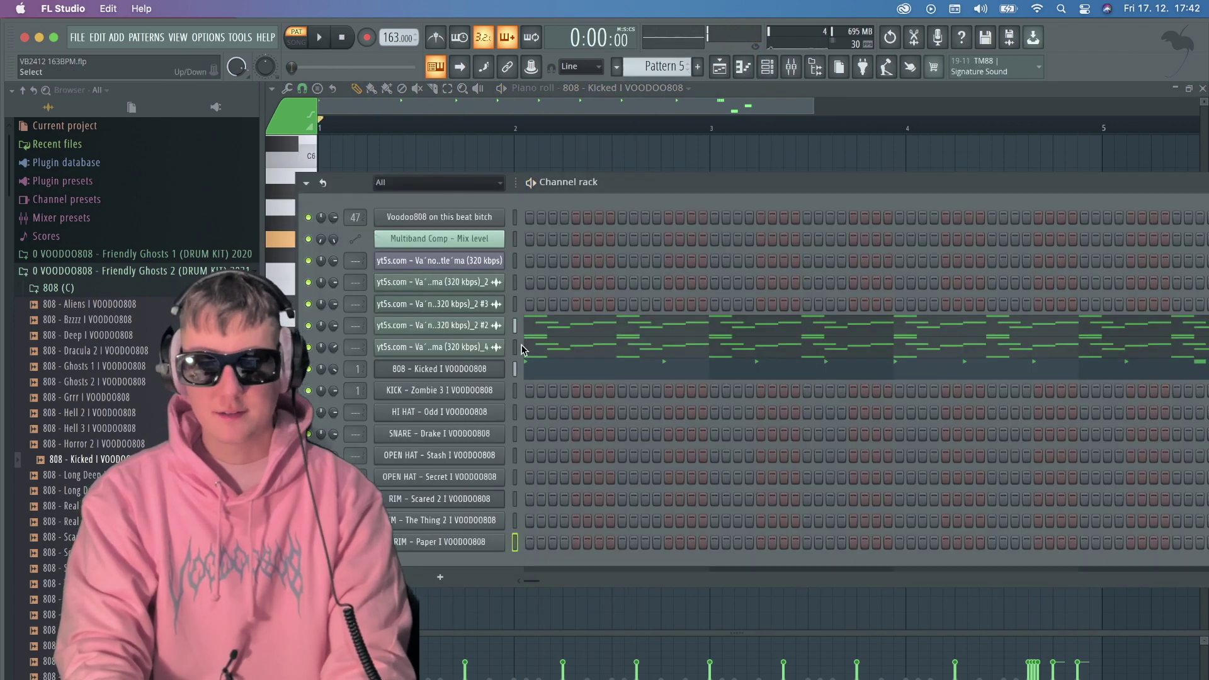
pyautogui.click(308, 326)
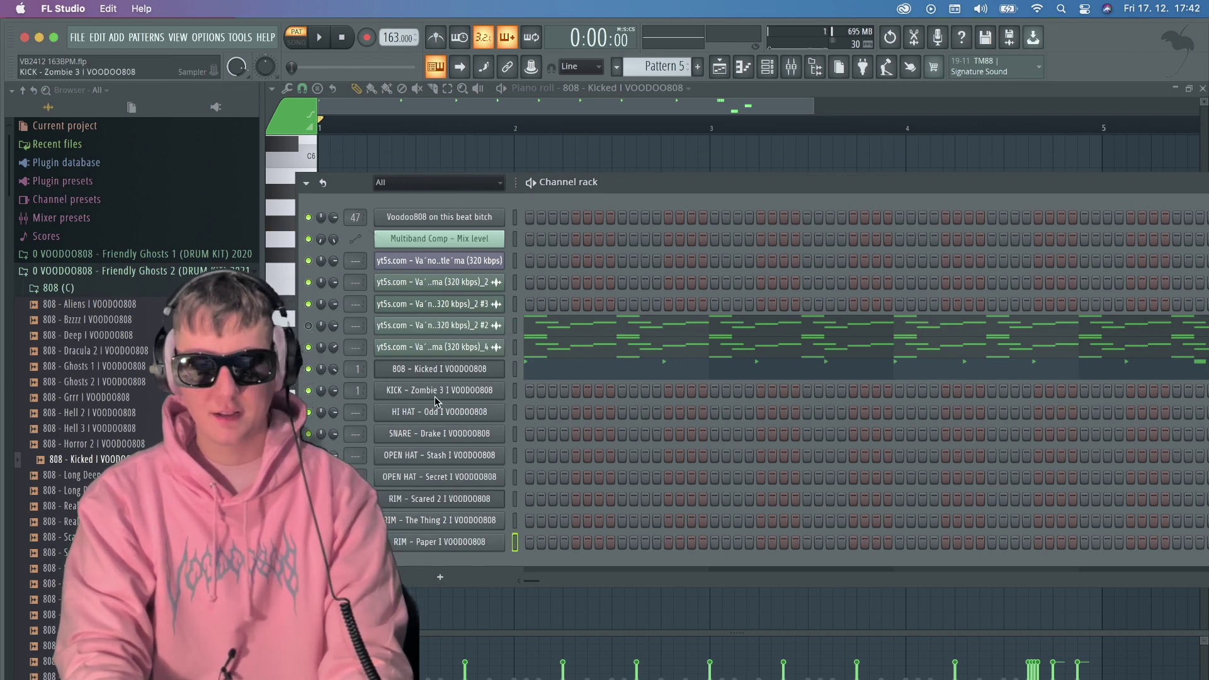
pyautogui.press('space')
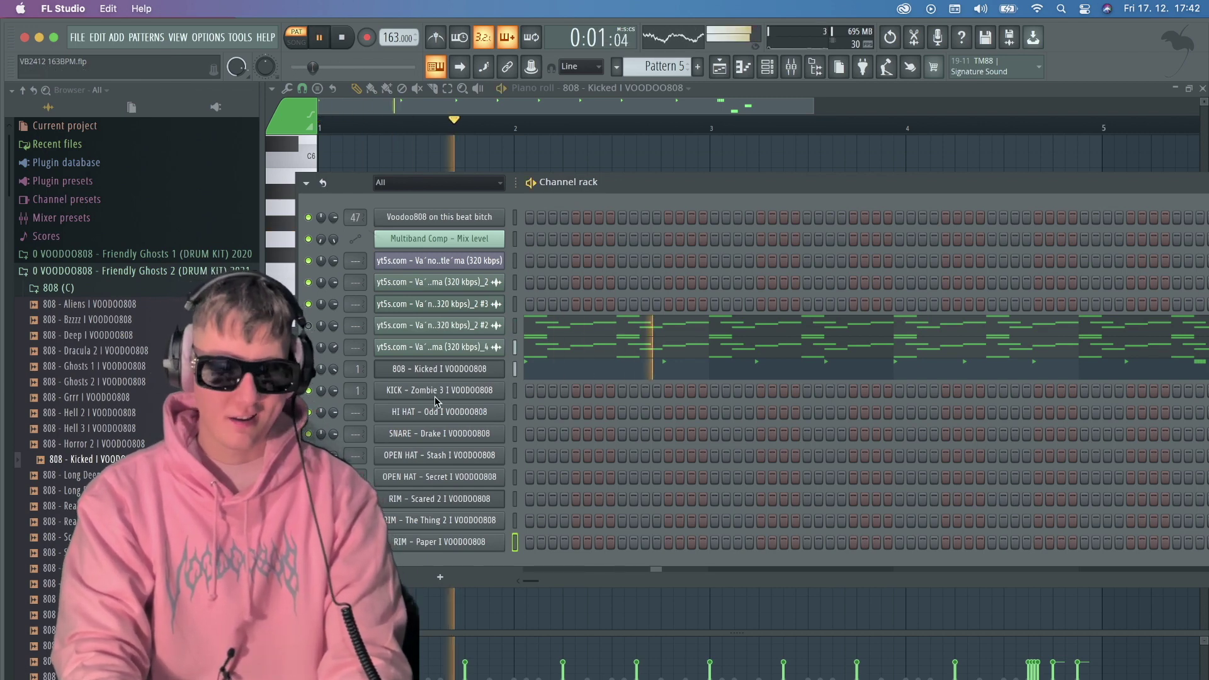
# Examine the _4 melody and 808 - Kicked notes of Pattern 5 in the piano roll, then return and stop playback.
pyautogui.click(537, 344)
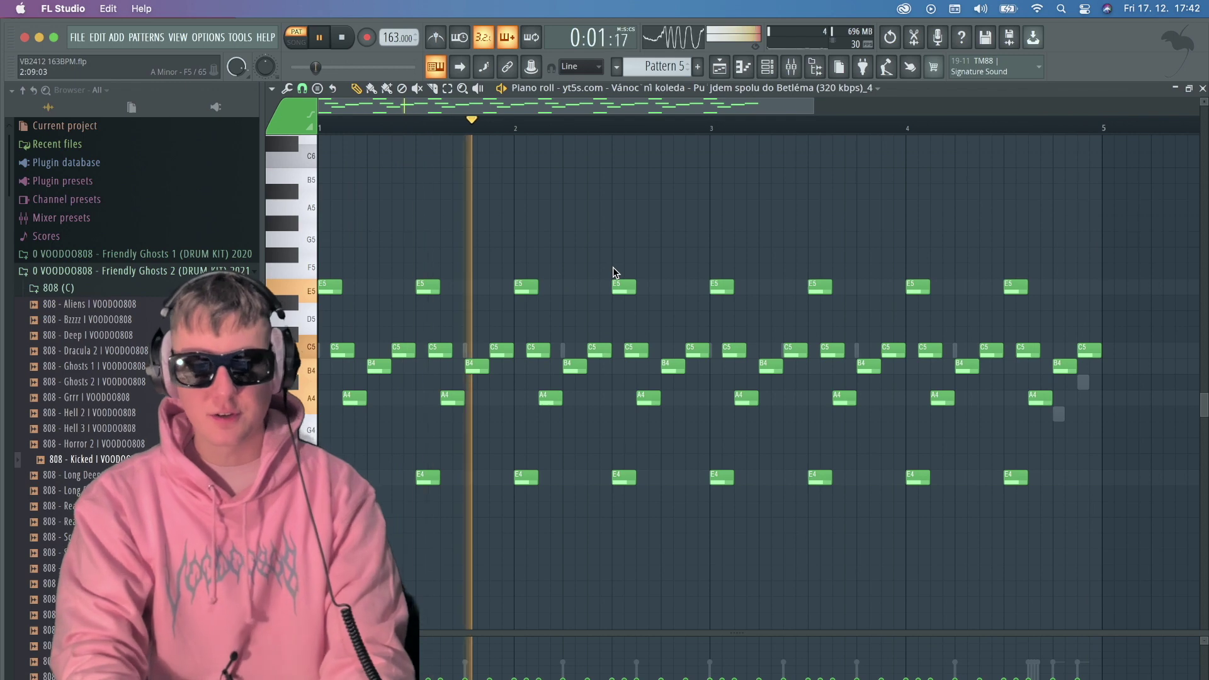
pyautogui.click(700, 89)
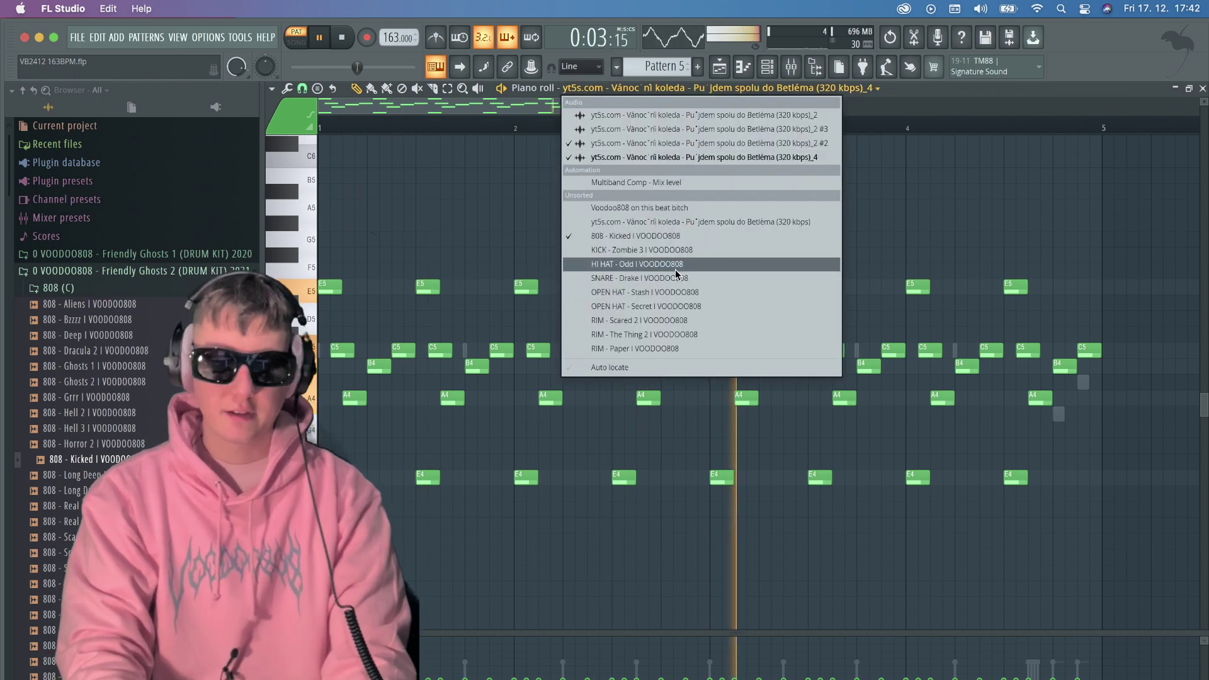
pyautogui.click(687, 244)
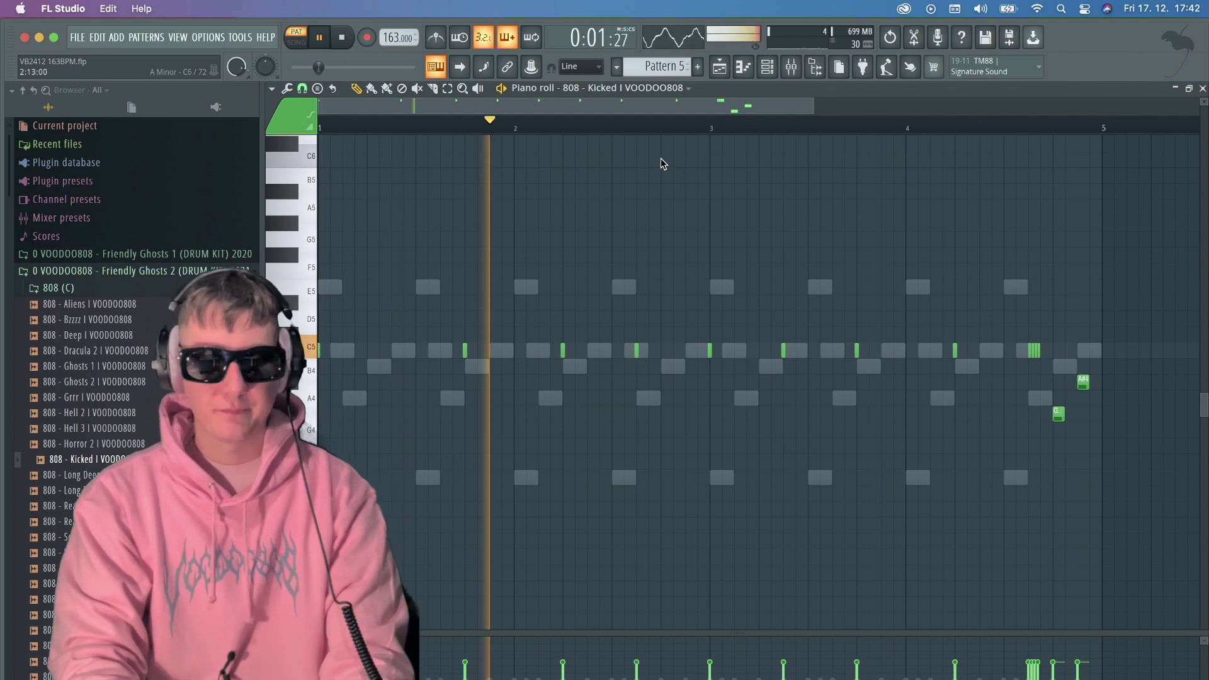
pyautogui.click(766, 69)
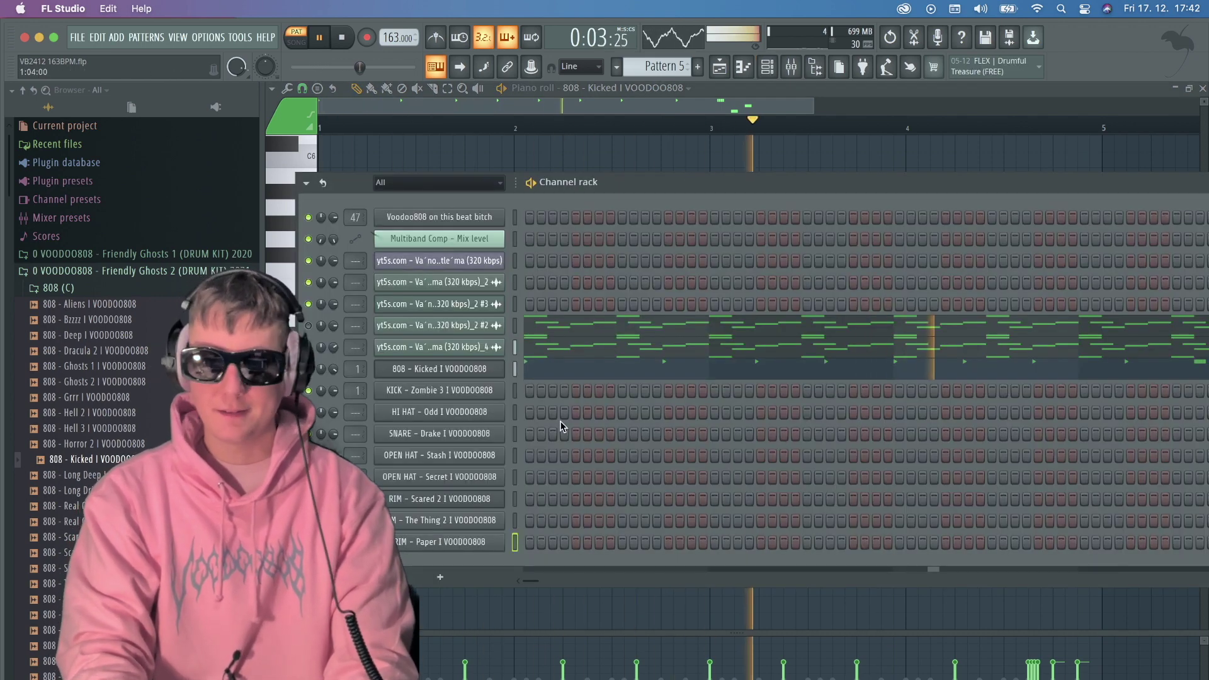
pyautogui.press('space')
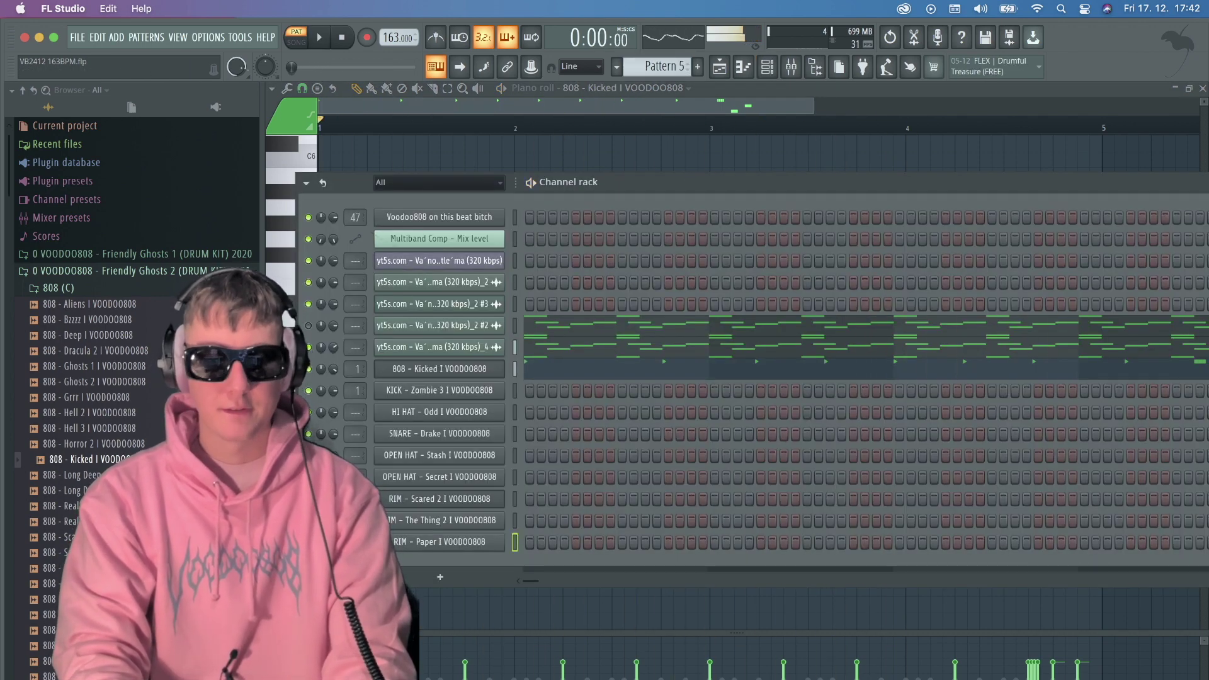
# Unmute the _2 #2 sample channel, mute the _4 sample channel and play Pattern 5.
pyautogui.click(308, 325)
pyautogui.click(308, 347)
pyautogui.press('space')
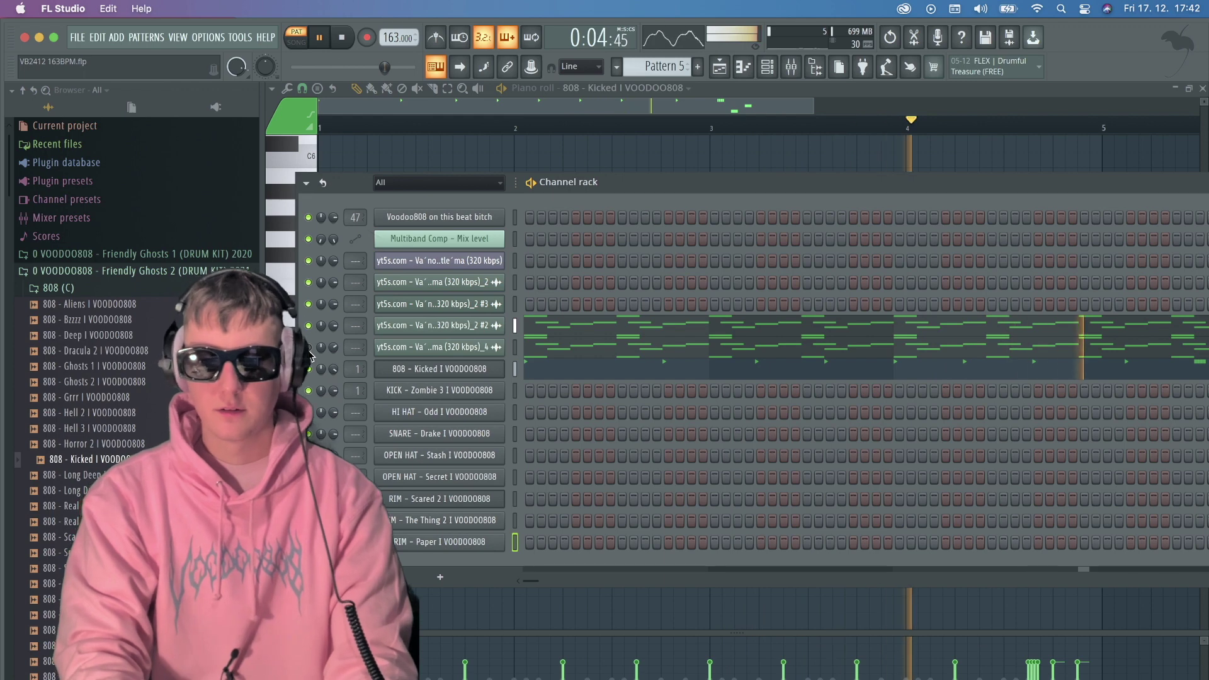
# Check the _2 #2 sample's clip settings, close them and replay Pattern 5 with the _4 melody instead.
pyautogui.click(434, 324)
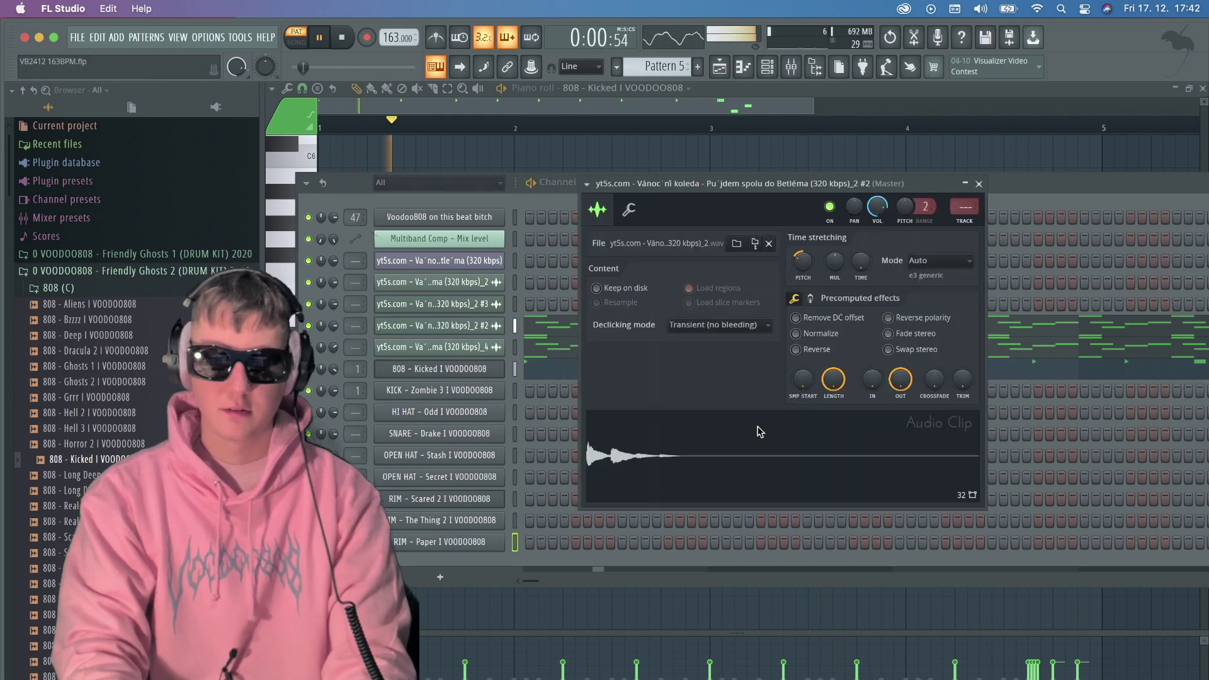
pyautogui.click(978, 183)
pyautogui.press('space')
pyautogui.press('space')
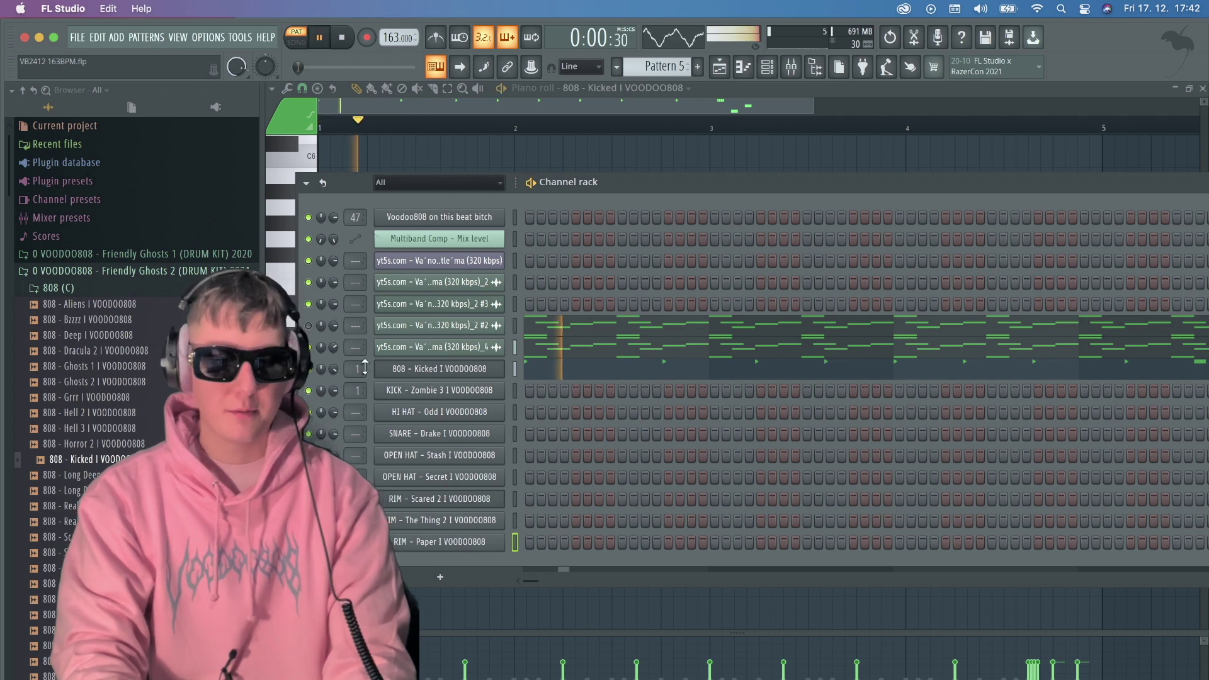
# Compare the clip settings of the _4 and _2 #2 samples, then audition Pattern 5 with the _2 #2 melody.
pyautogui.click(480, 347)
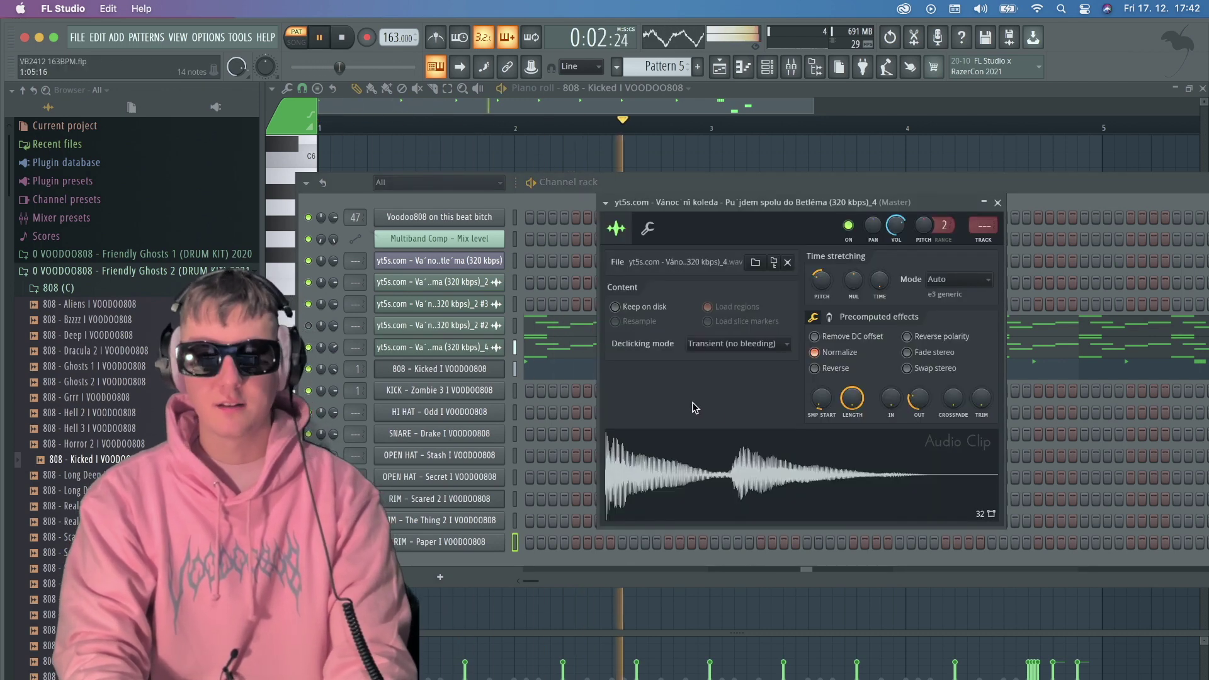
pyautogui.press('space')
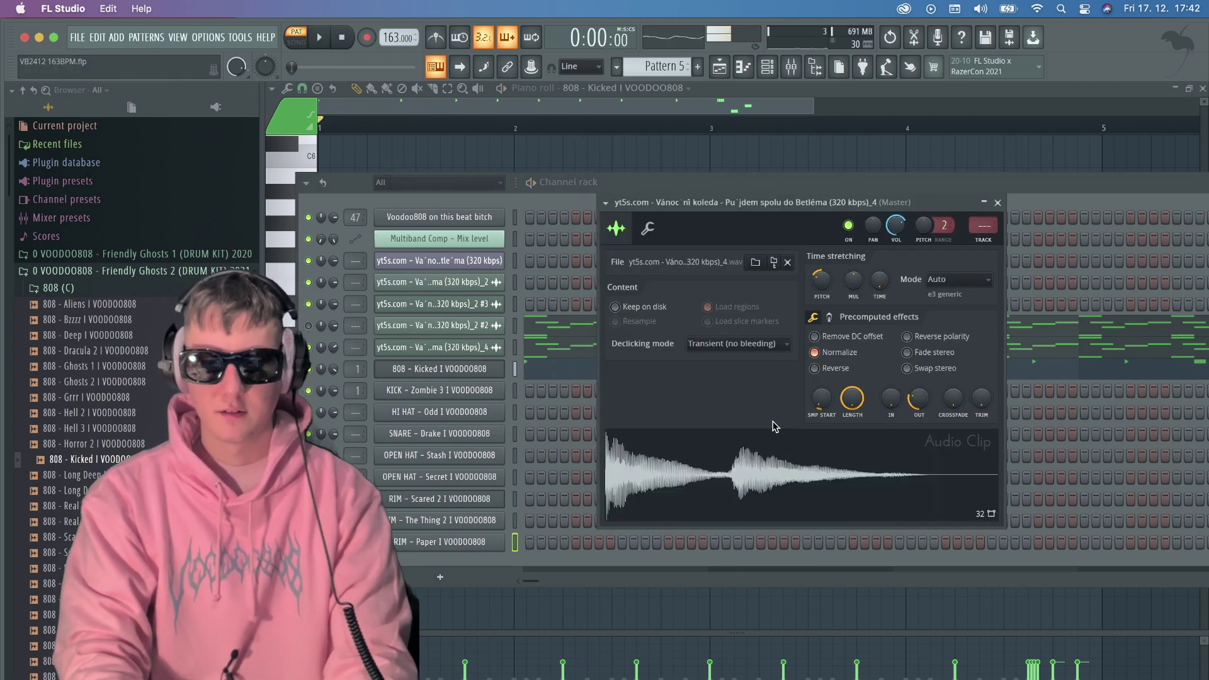
pyautogui.click(383, 329)
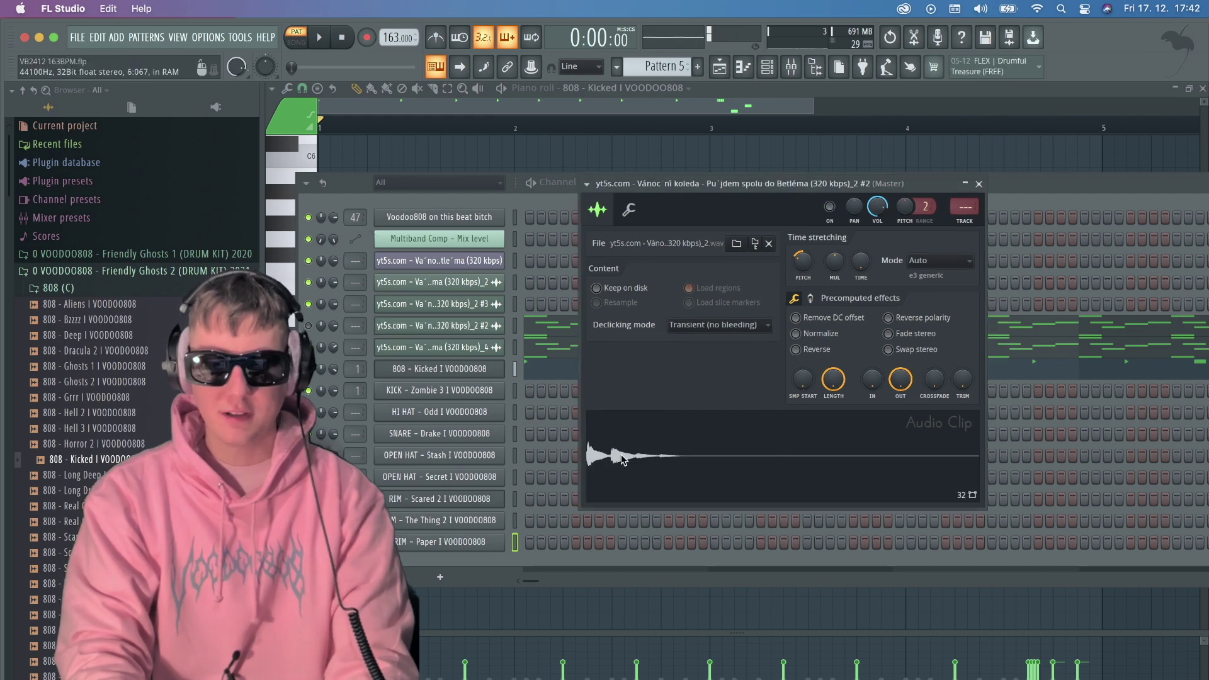
pyautogui.click(513, 328)
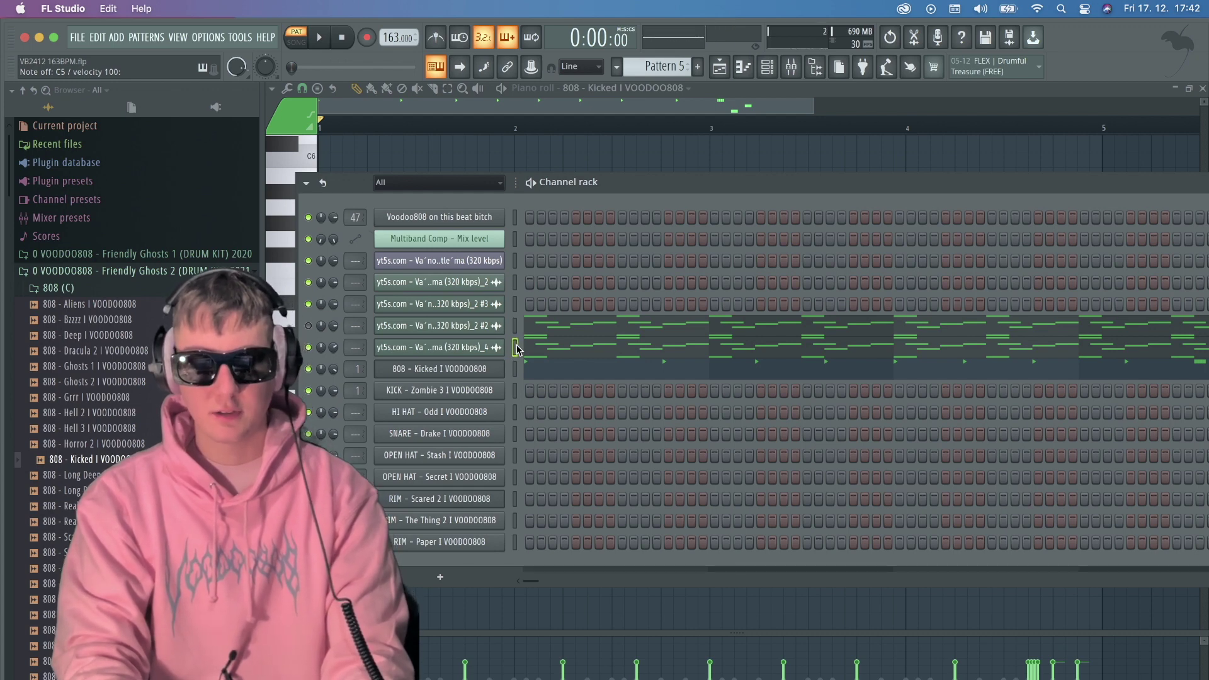
pyautogui.press('space')
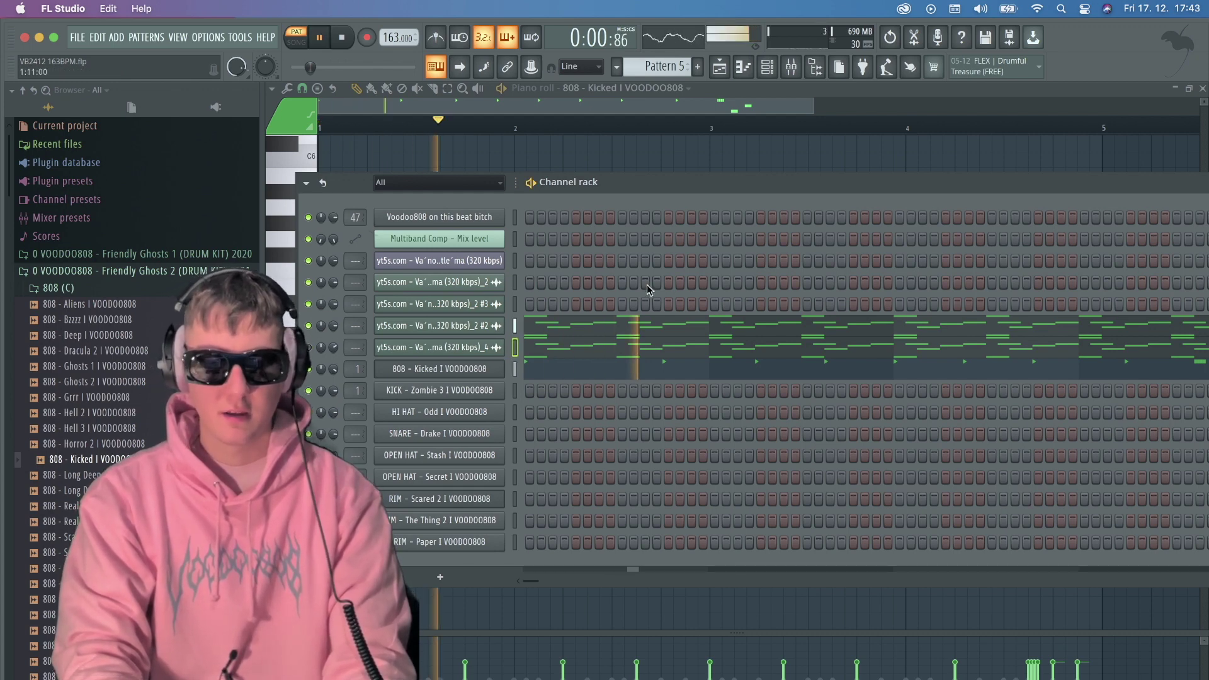
pyautogui.press('space')
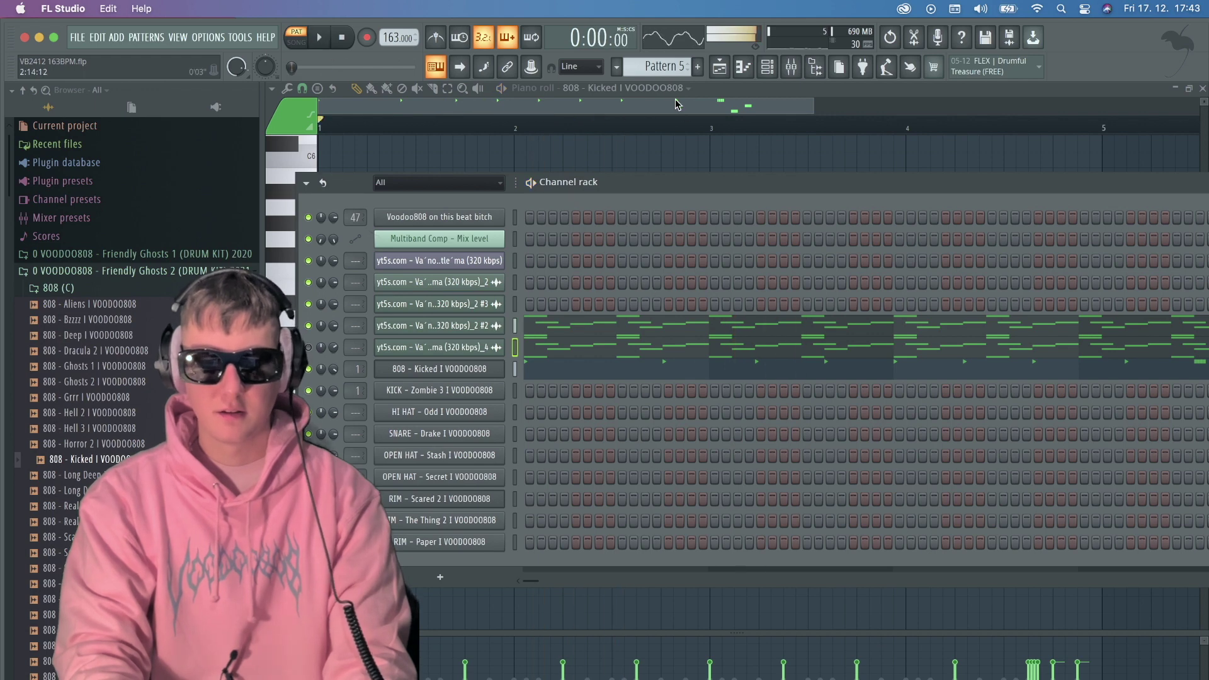
# Select Pattern 6 and audition it, look at Pattern 7, and return to Pattern 6.
pyautogui.scroll(1, 660, 67)
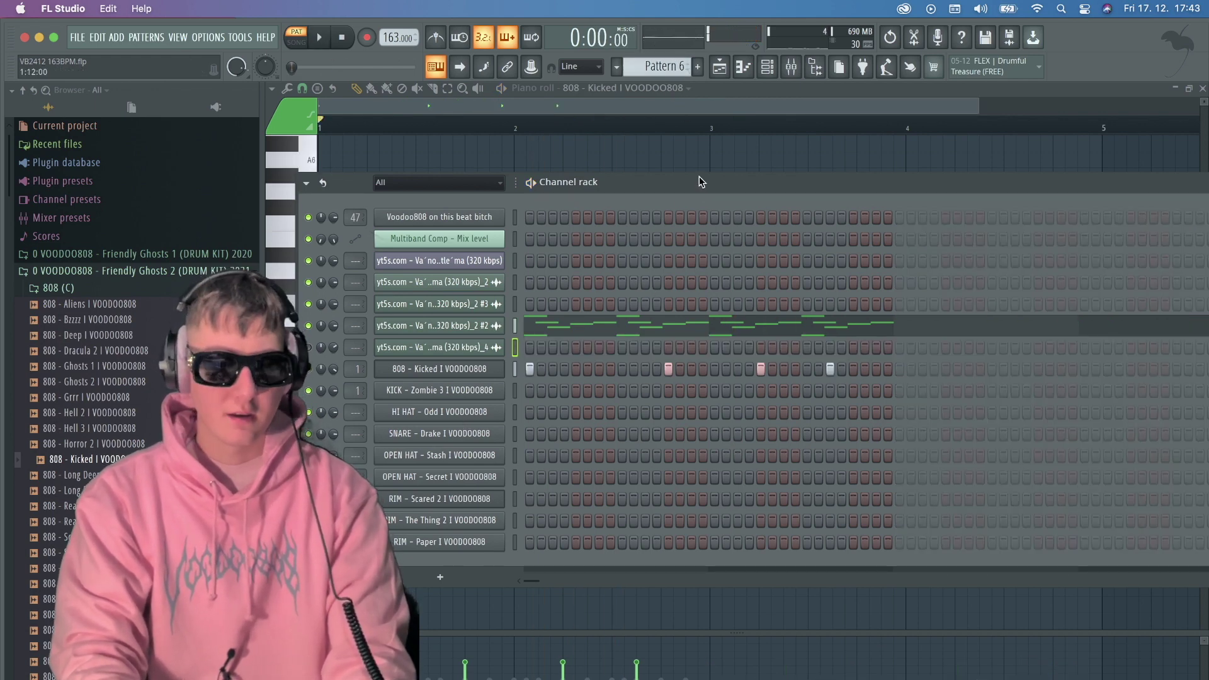
pyautogui.press('space')
pyautogui.press('space')
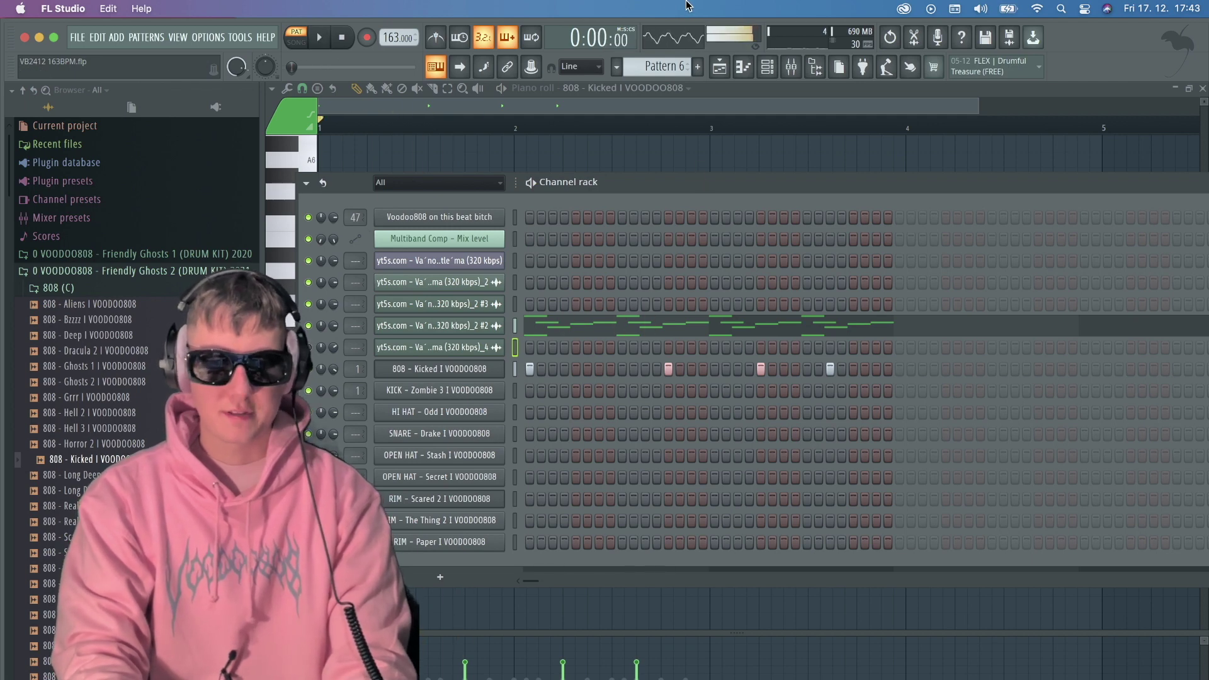
pyautogui.scroll(-1, 673, 67)
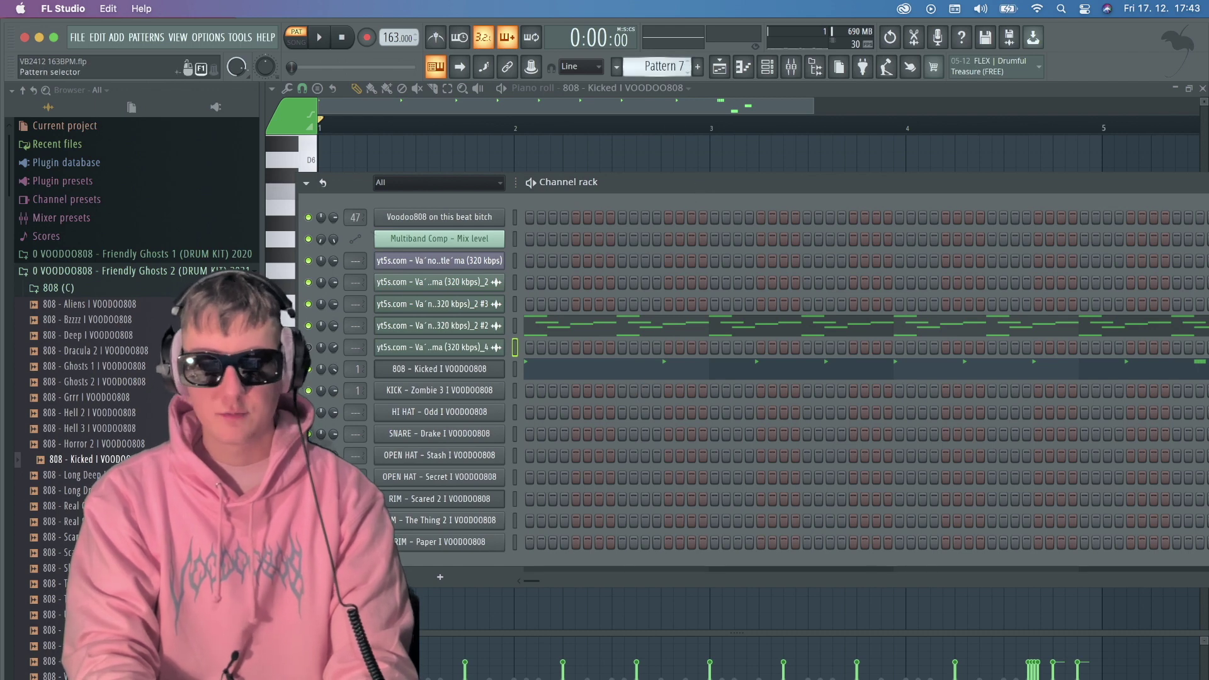
pyautogui.moveTo(652, 63); pyautogui.dragTo(652, 70)
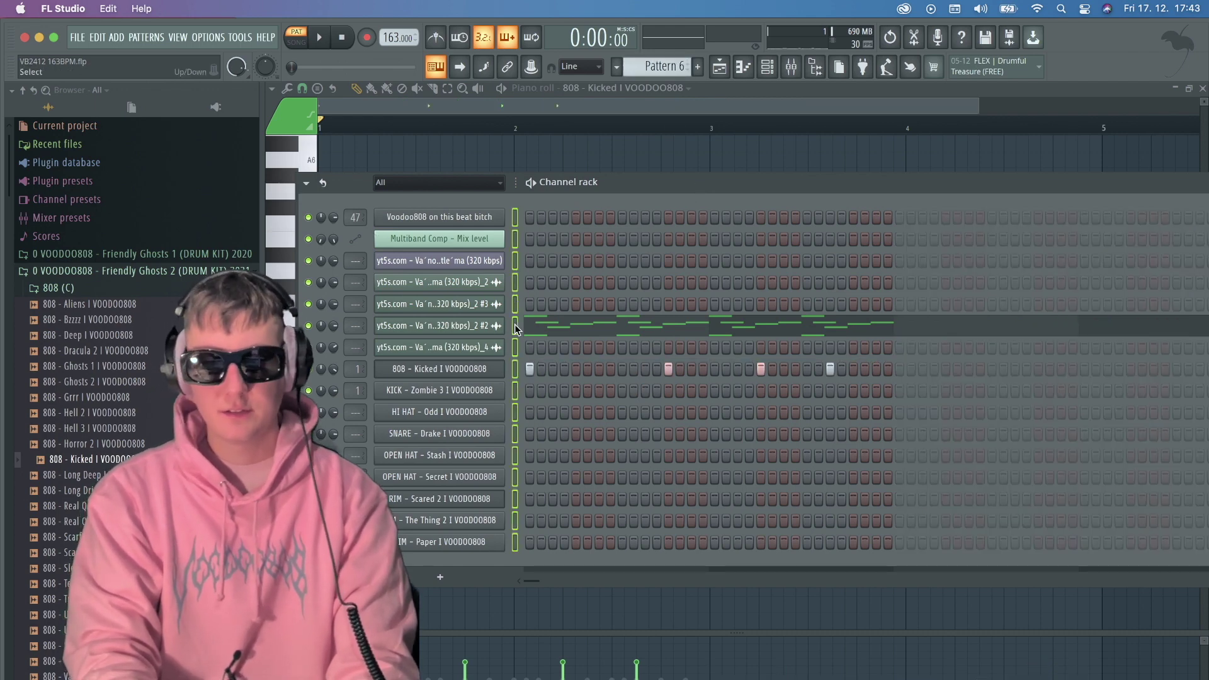
# Select Pattern 7, look ahead at Pattern 10, and return to Pattern 7 to play it.
pyautogui.moveTo(652, 71); pyautogui.dragTo(652, 63)
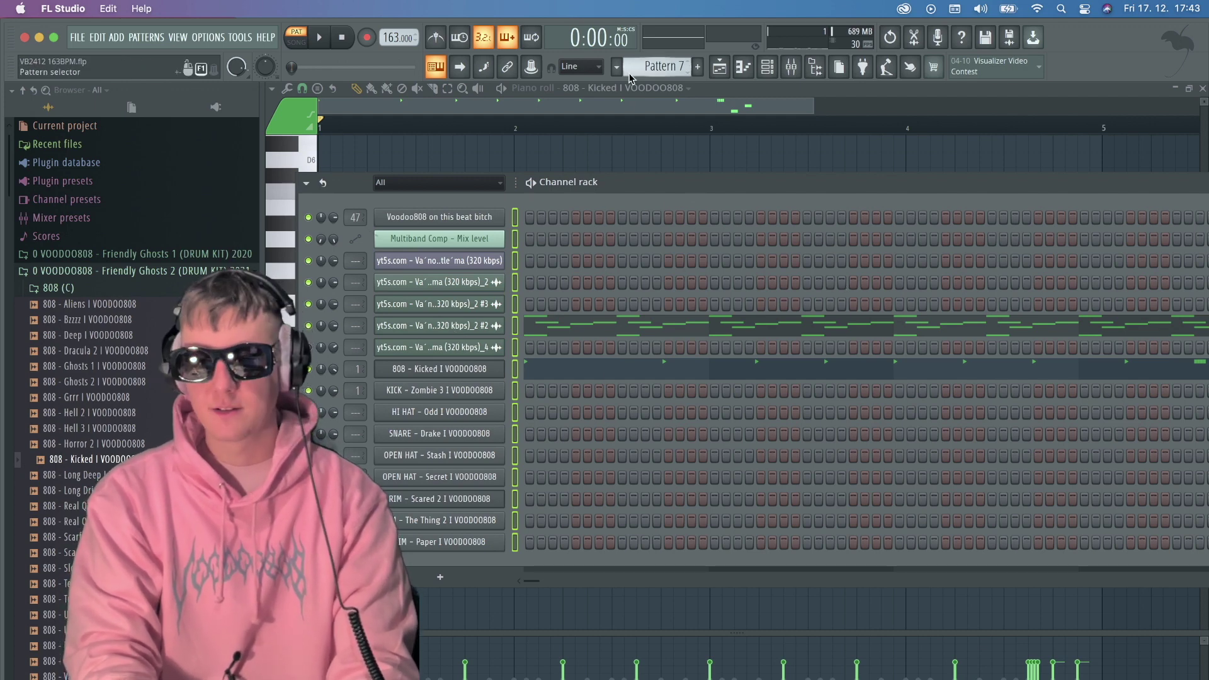
pyautogui.scroll(1, 658, 67)
pyautogui.scroll(-1, 658, 66)
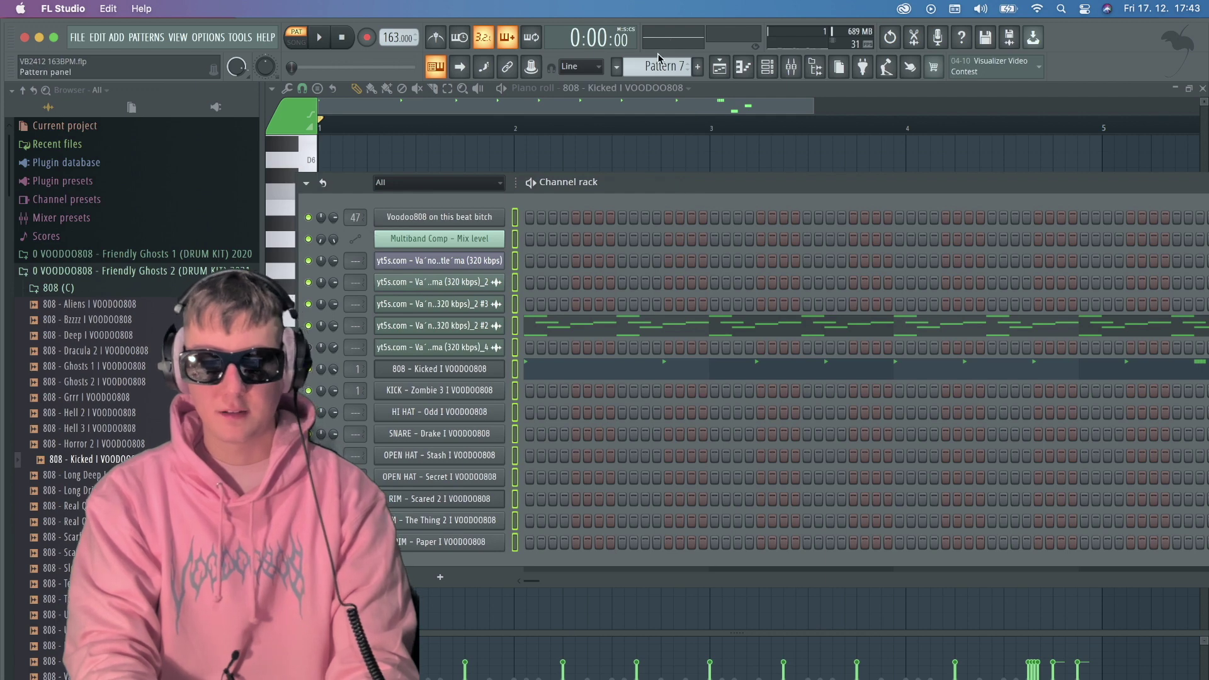
pyautogui.scroll(-3, 658, 65)
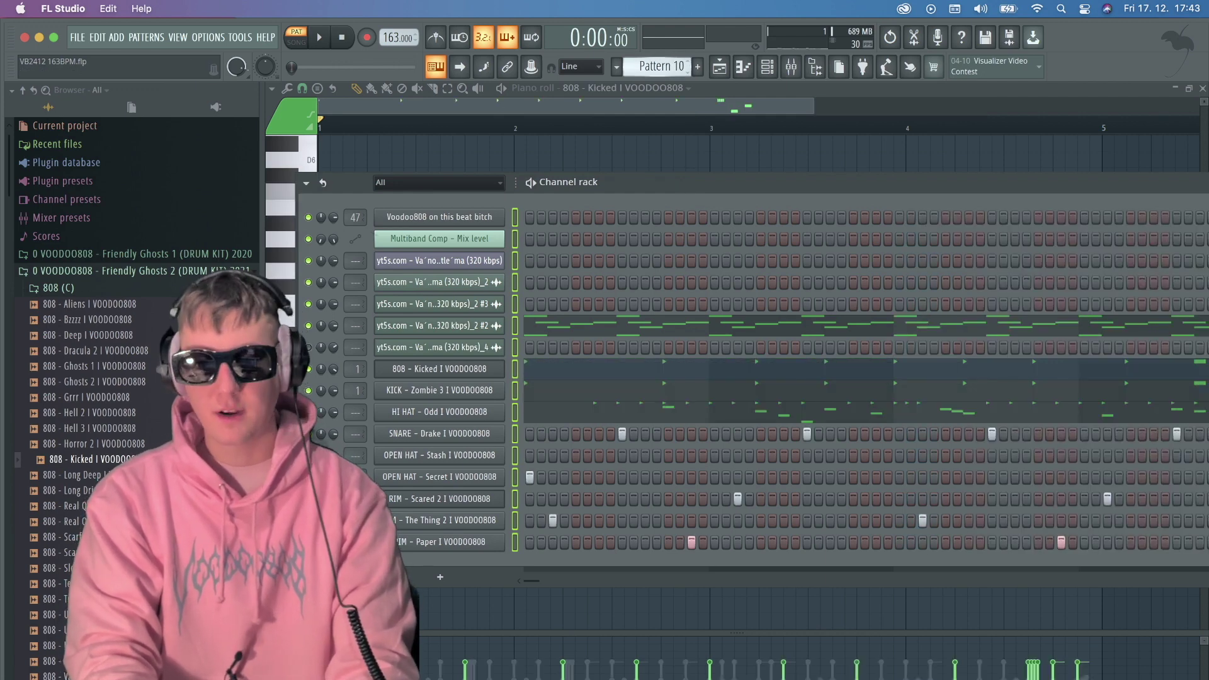
pyautogui.scroll(3, 657, 66)
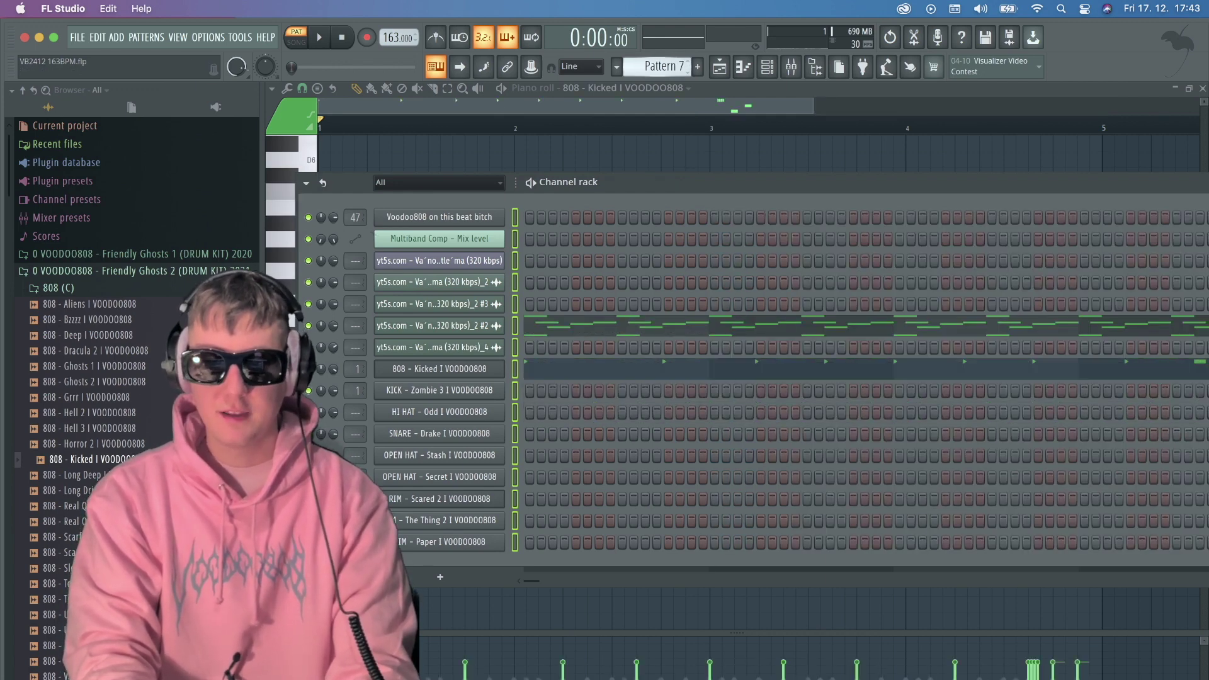
pyautogui.scroll(-1, 669, 73)
pyautogui.scroll(1, 675, 65)
pyautogui.press('space')
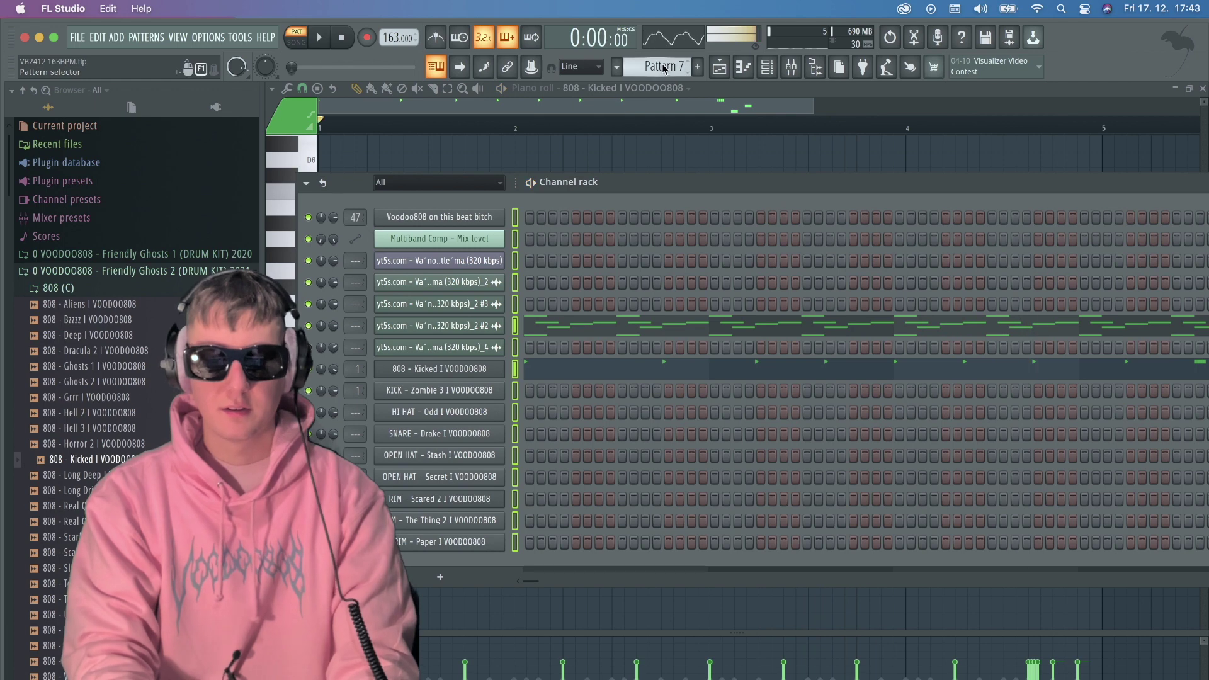
# Select Pattern 8, play it and examine the HI HAT - Odd channel's notes in the piano roll.
pyautogui.scroll(-1, 676, 65)
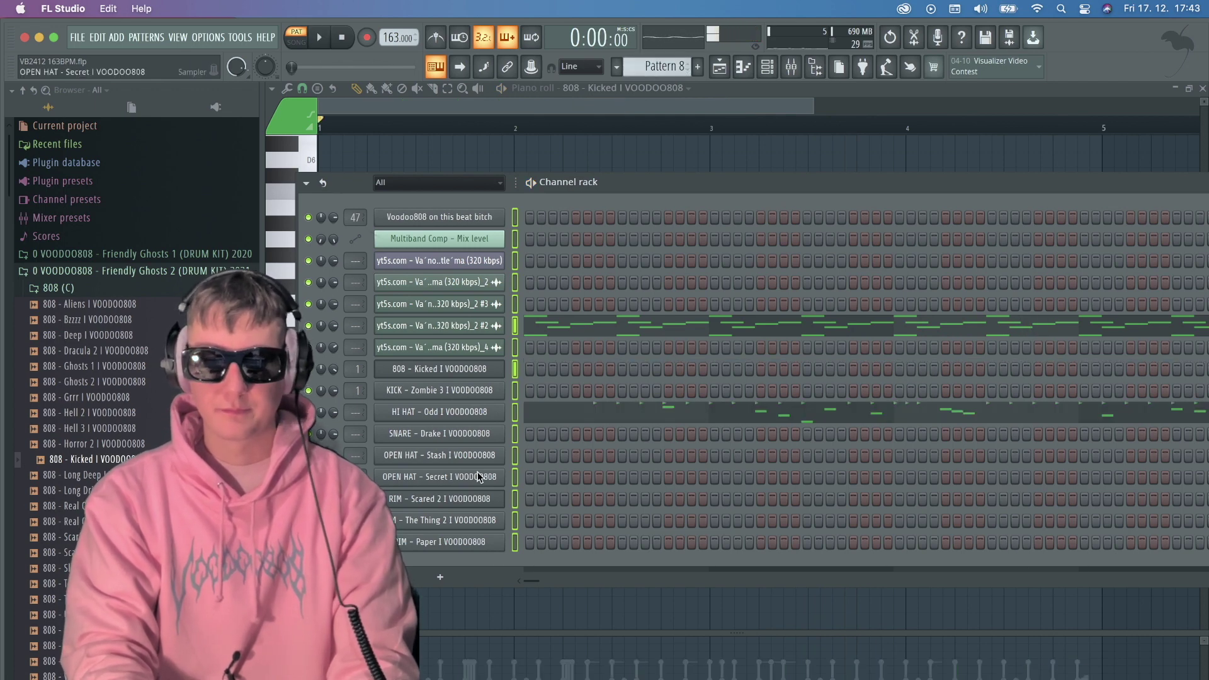
pyautogui.press('space')
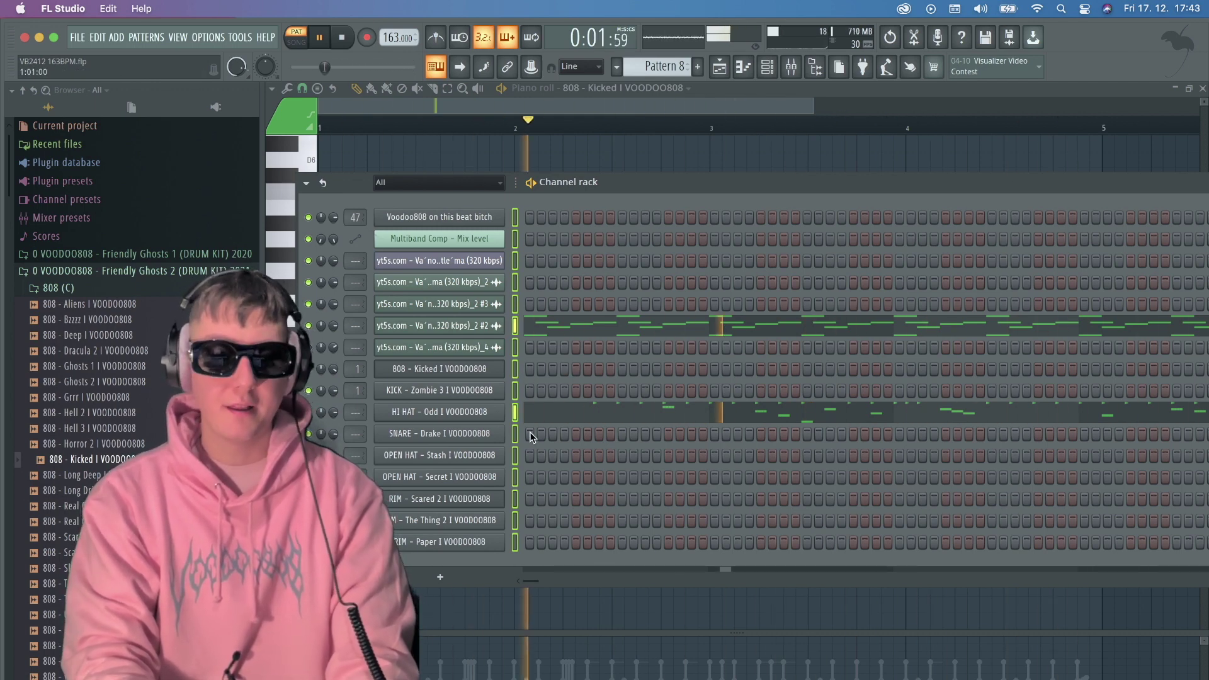
pyautogui.click(552, 416)
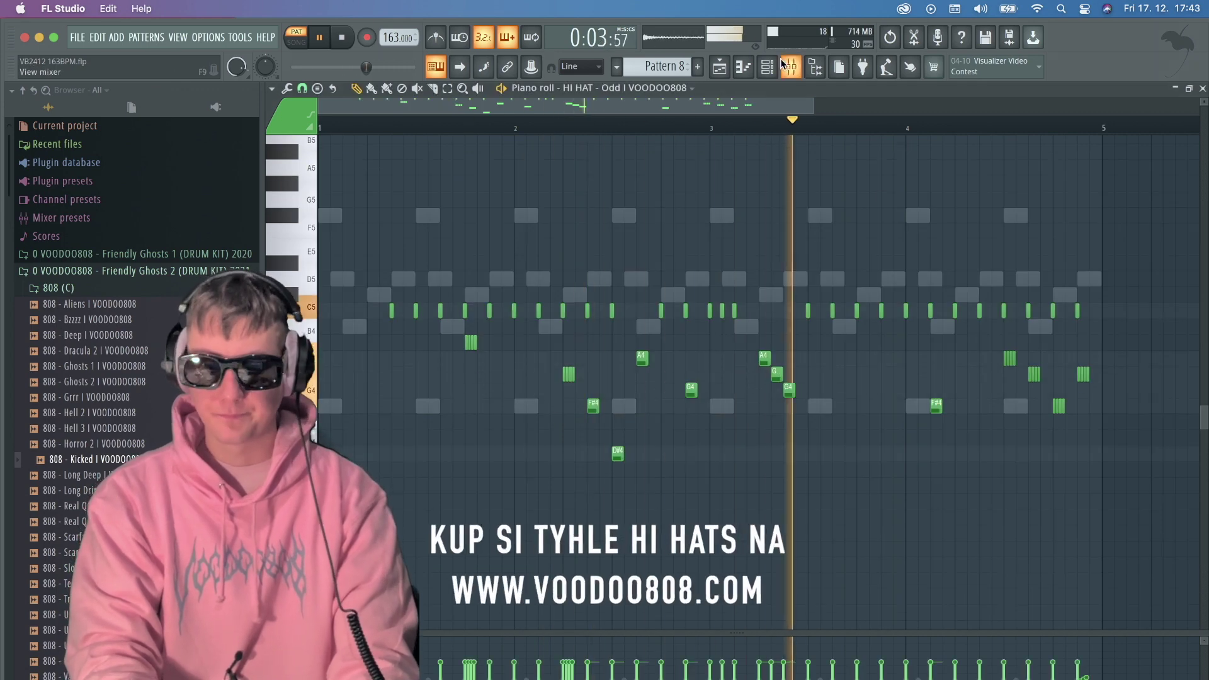
pyautogui.click(763, 74)
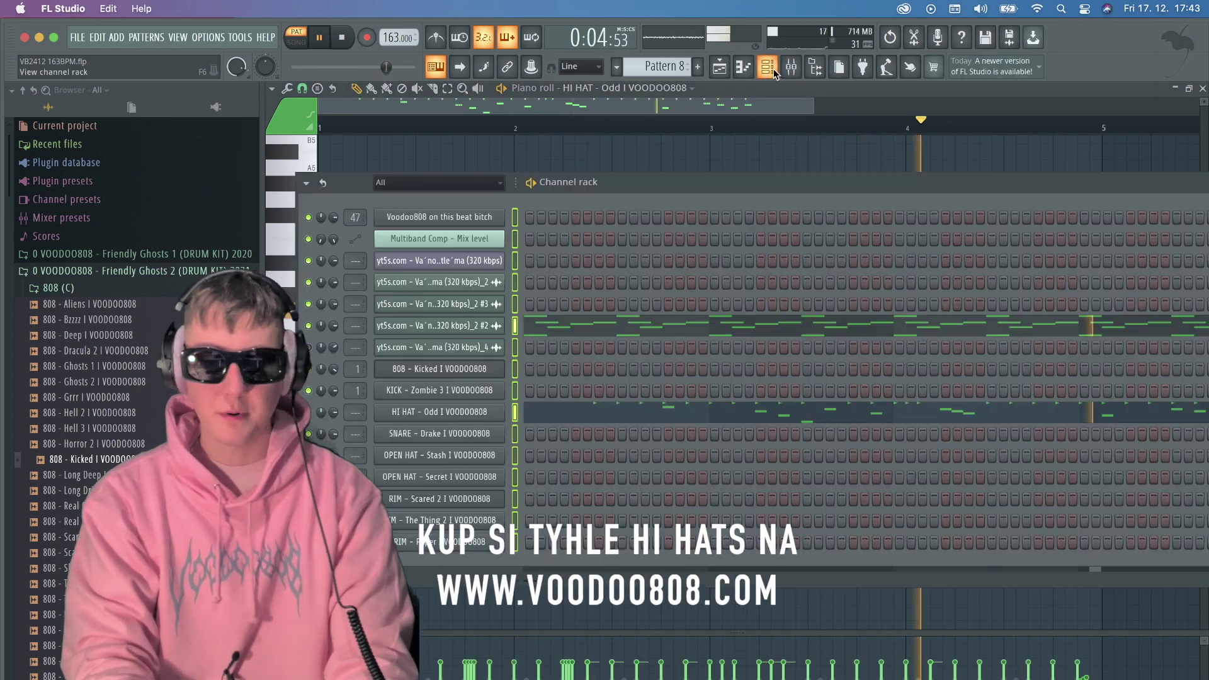
pyautogui.click(685, 408)
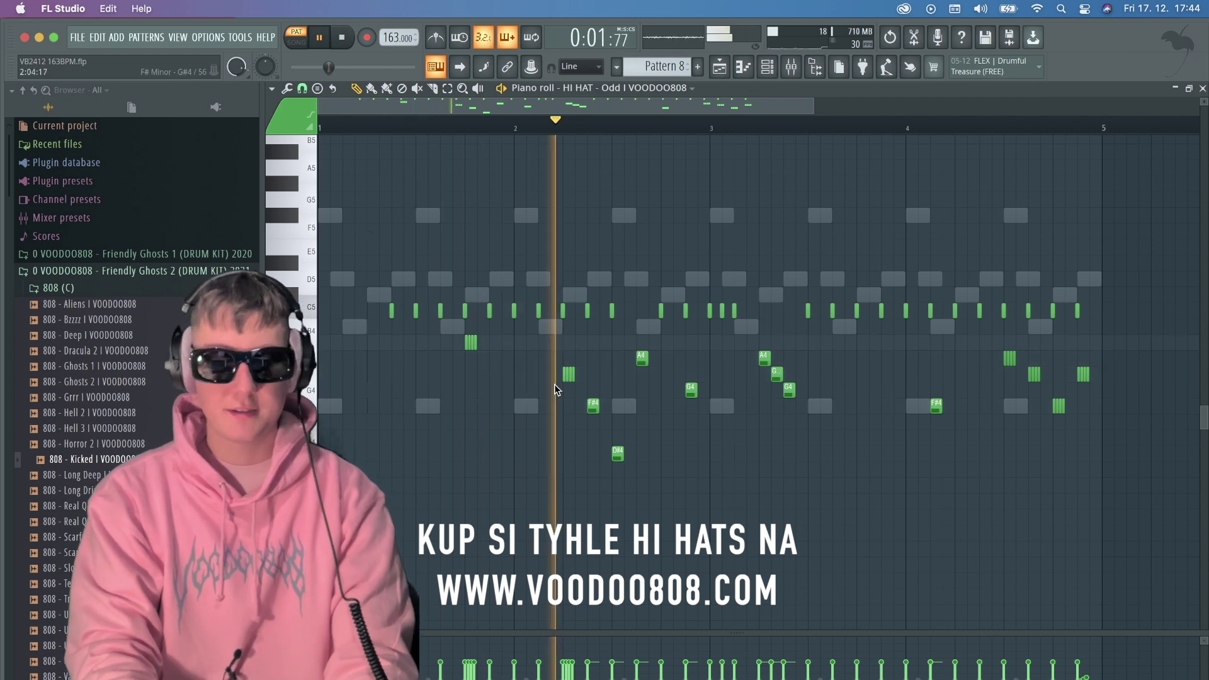
pyautogui.moveTo(94, 460); pyautogui.dragTo(768, 224)
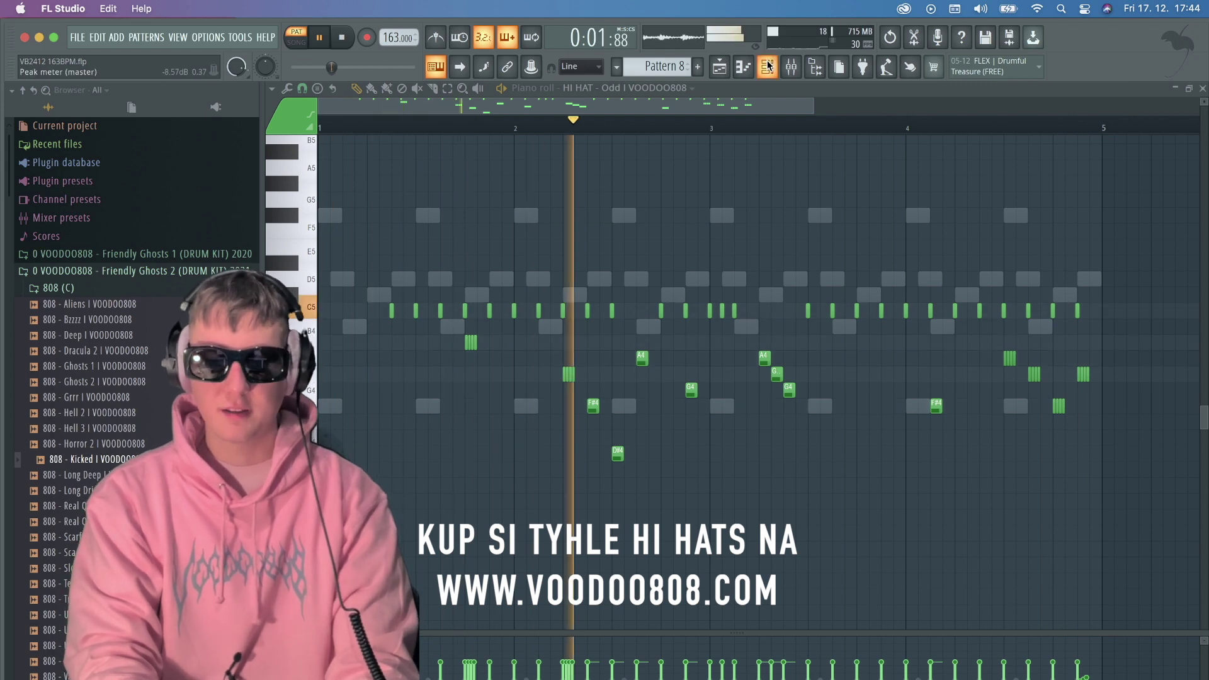
pyautogui.press('F6')
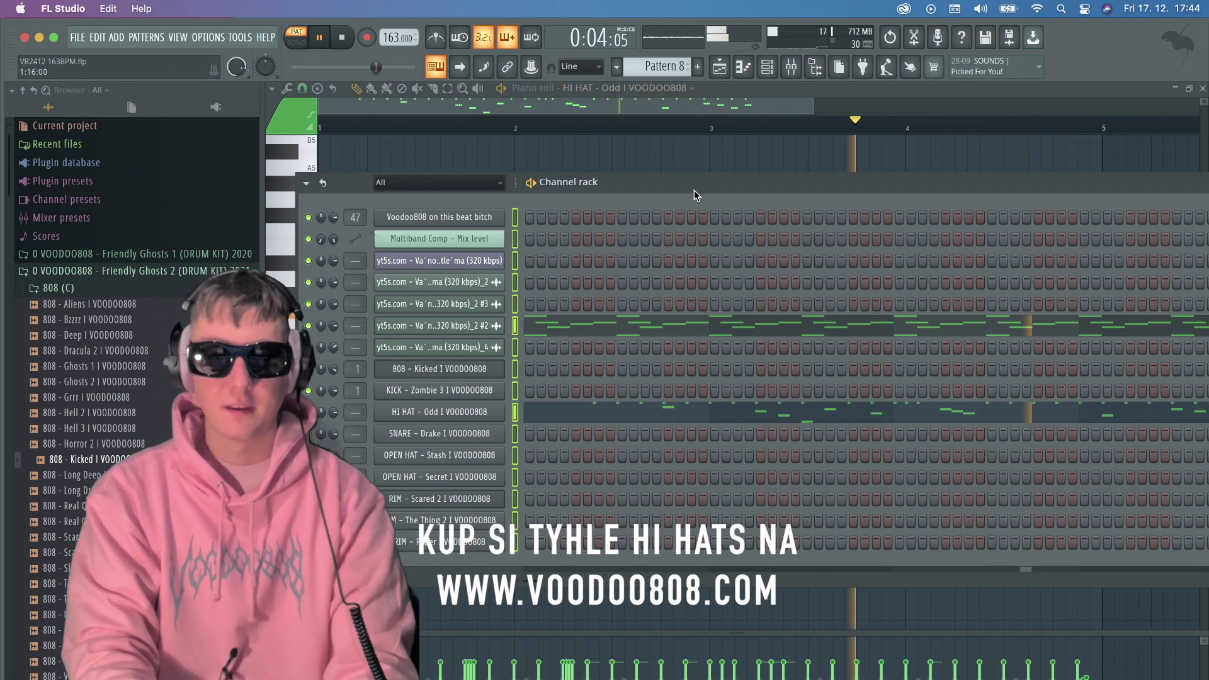
pyautogui.press('space')
# Select Pattern 9, open the OPEN HAT - Secret channel settings and locate that sample in the Friendly Ghosts 1 kit's OPEN HATS folder.
pyautogui.scroll(-1, 670, 69)
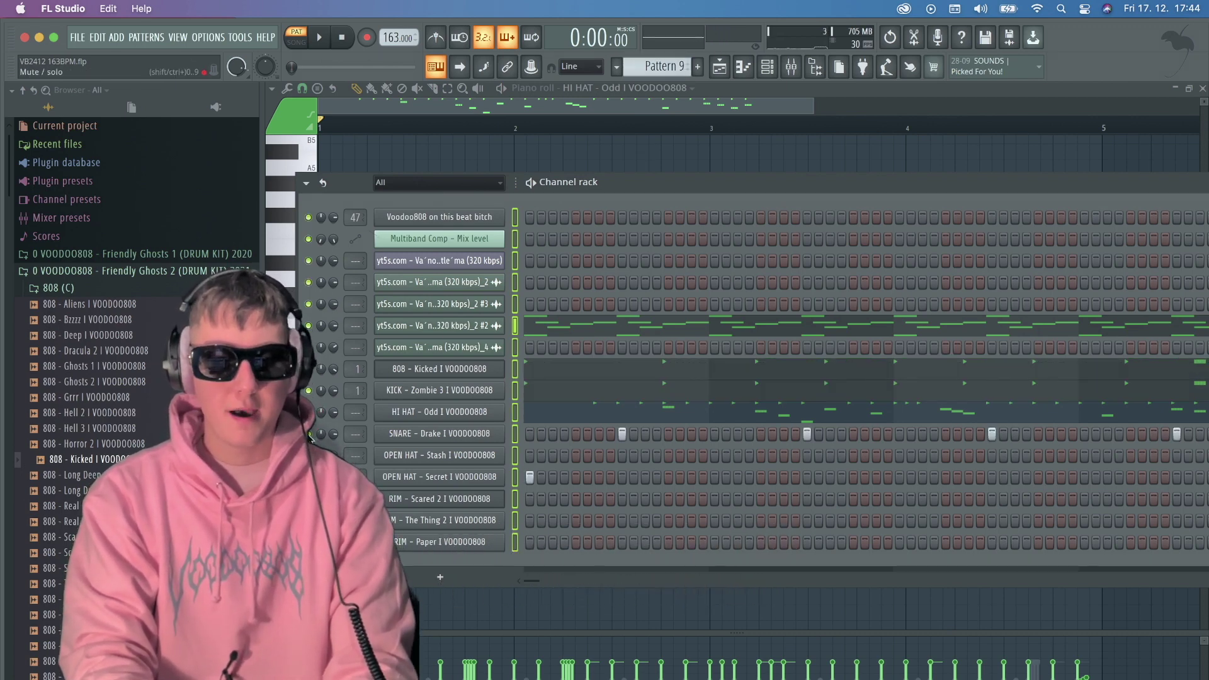
pyautogui.click(427, 479)
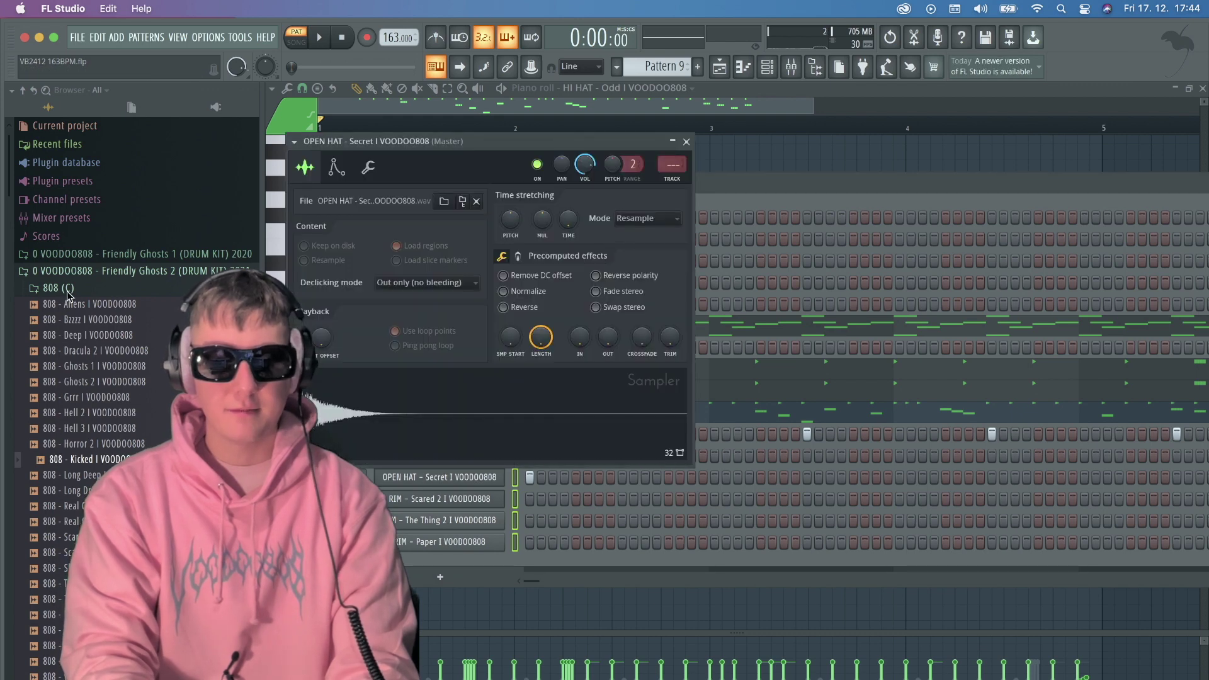
pyautogui.click(121, 262)
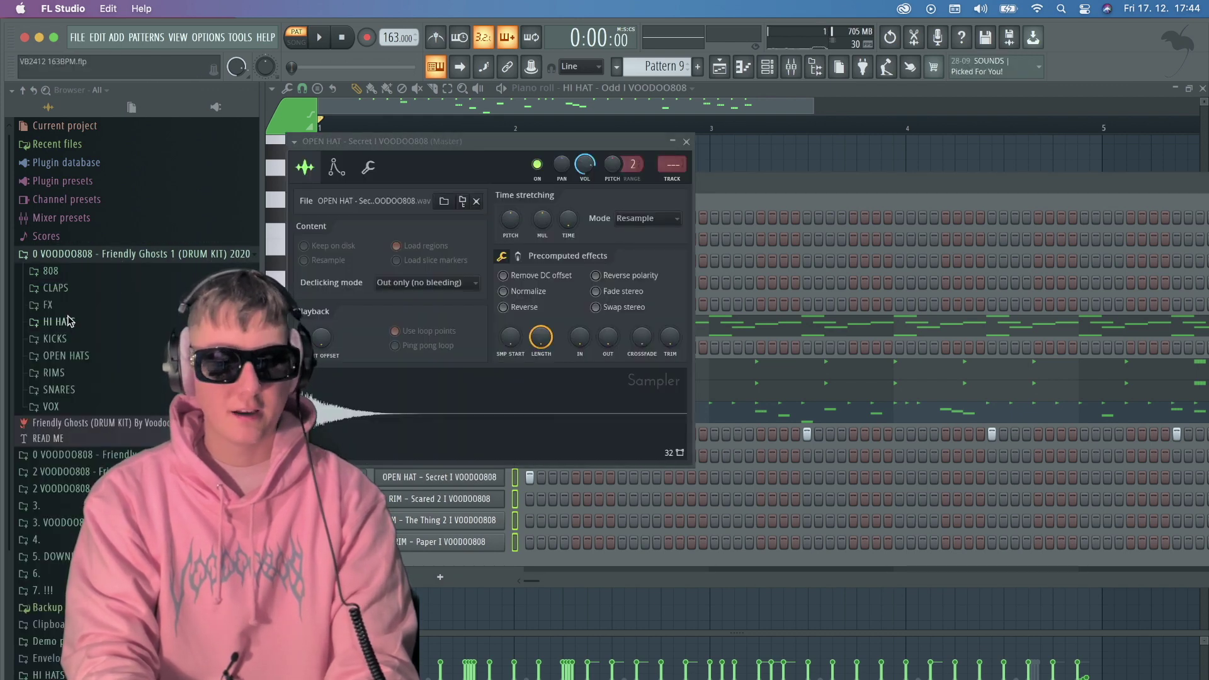
pyautogui.click(88, 357)
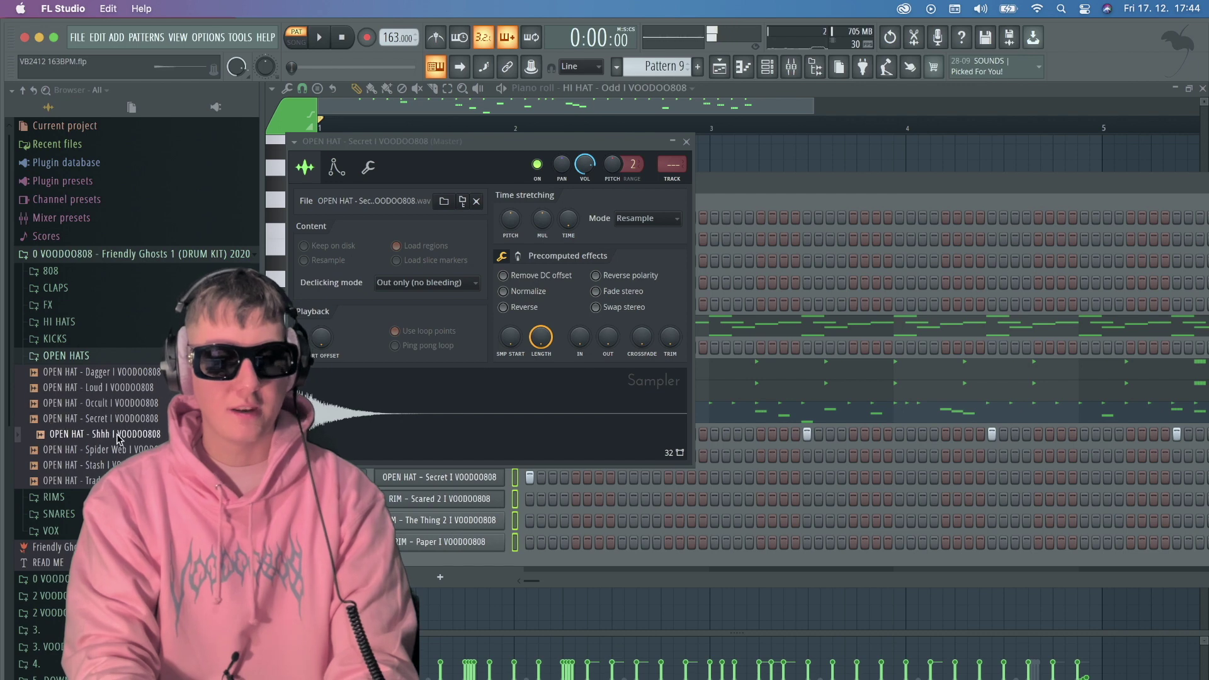
pyautogui.moveTo(417, 146); pyautogui.dragTo(768, 191)
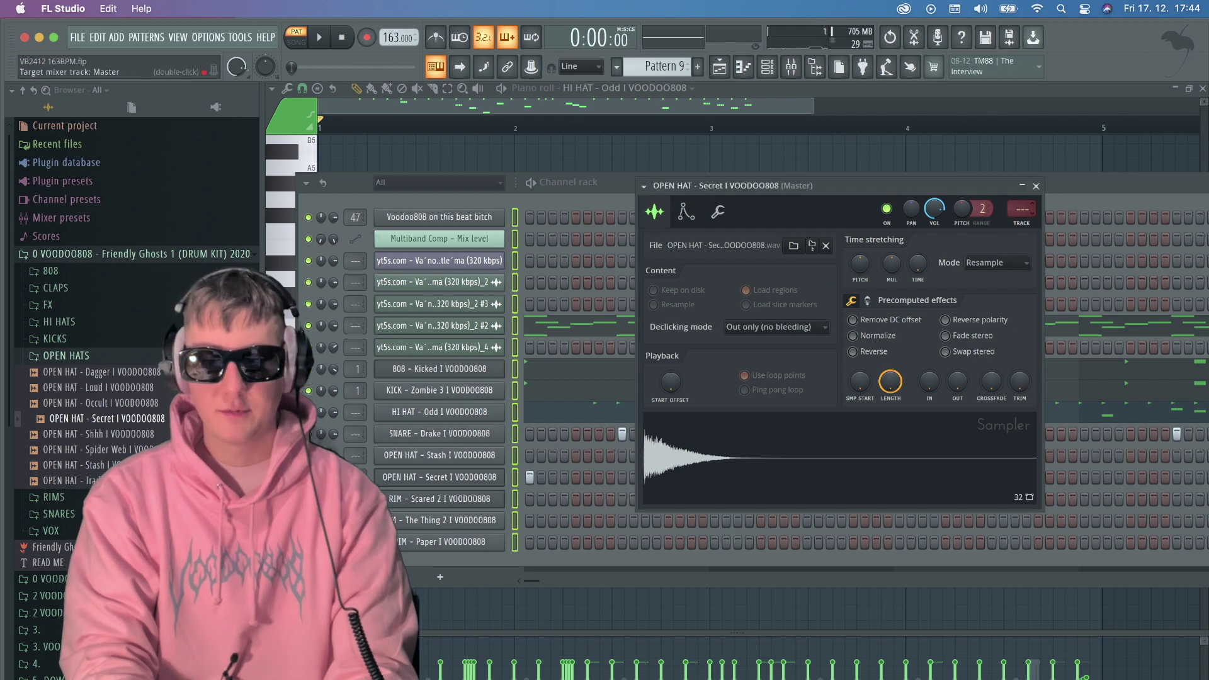
# Load Fruity Reeverb 2 into slot 4 of mixer Insert 10 with the VOODOO808 REEVERB V1 preset, and close its window.
pyautogui.click(788, 72)
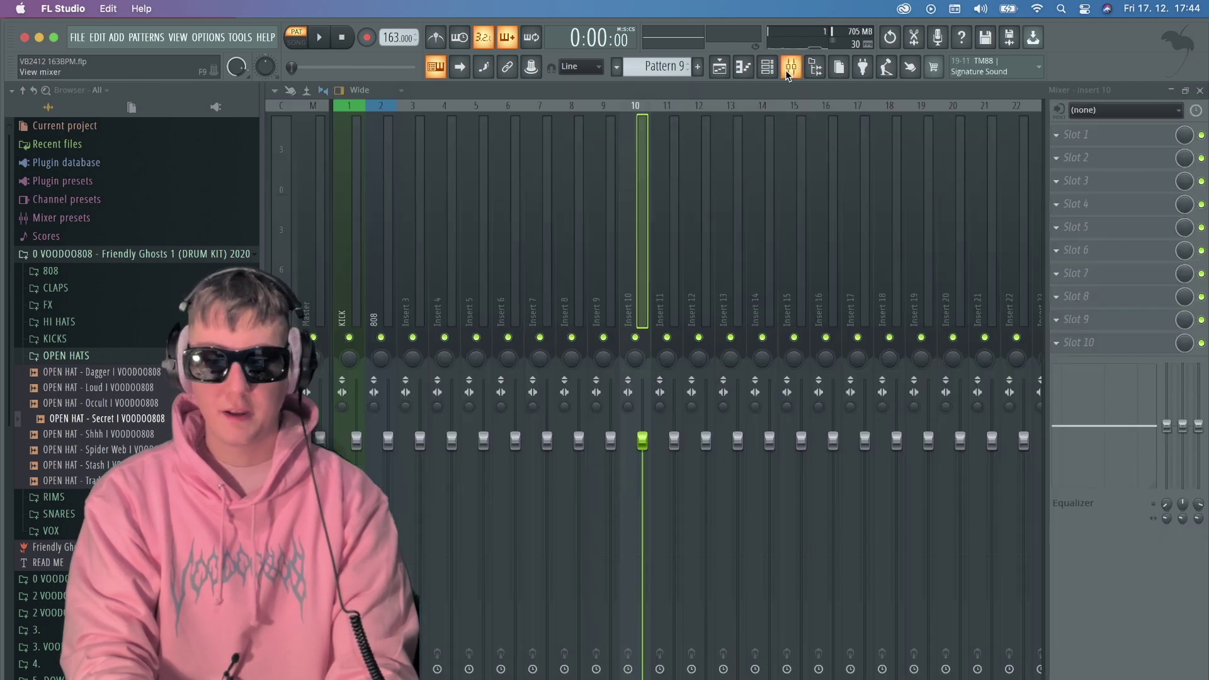
pyautogui.click(1156, 203)
pyautogui.click(887, 377)
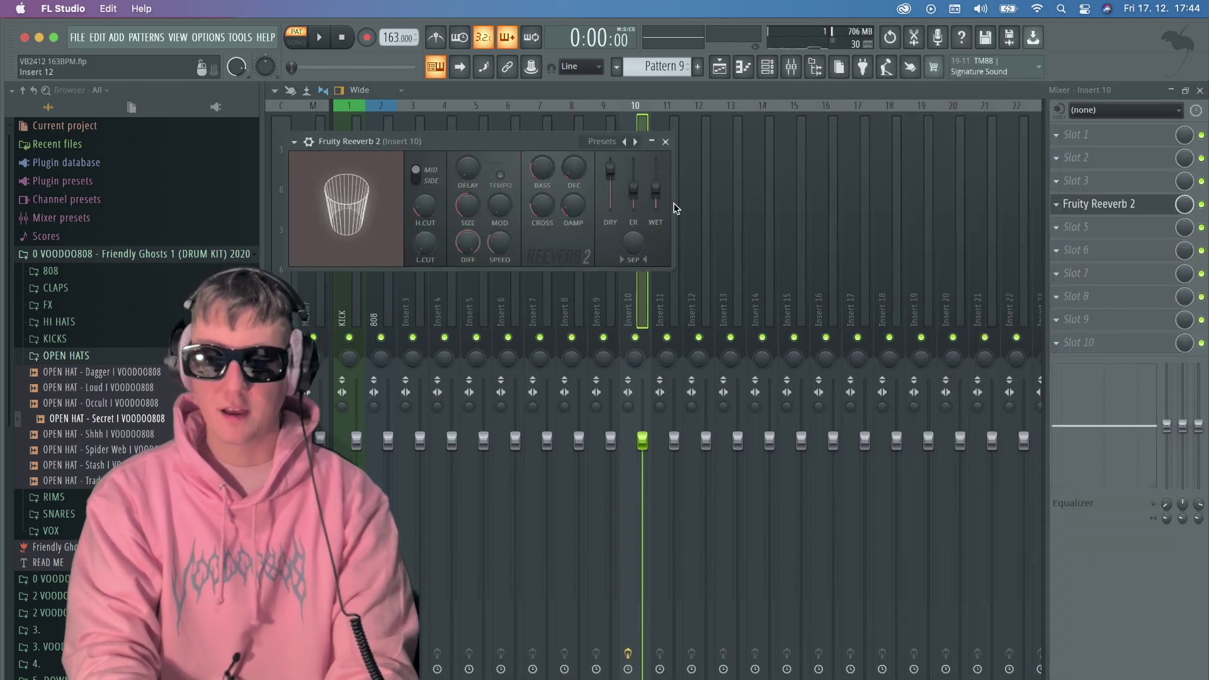
pyautogui.click(630, 141)
pyautogui.click(710, 246)
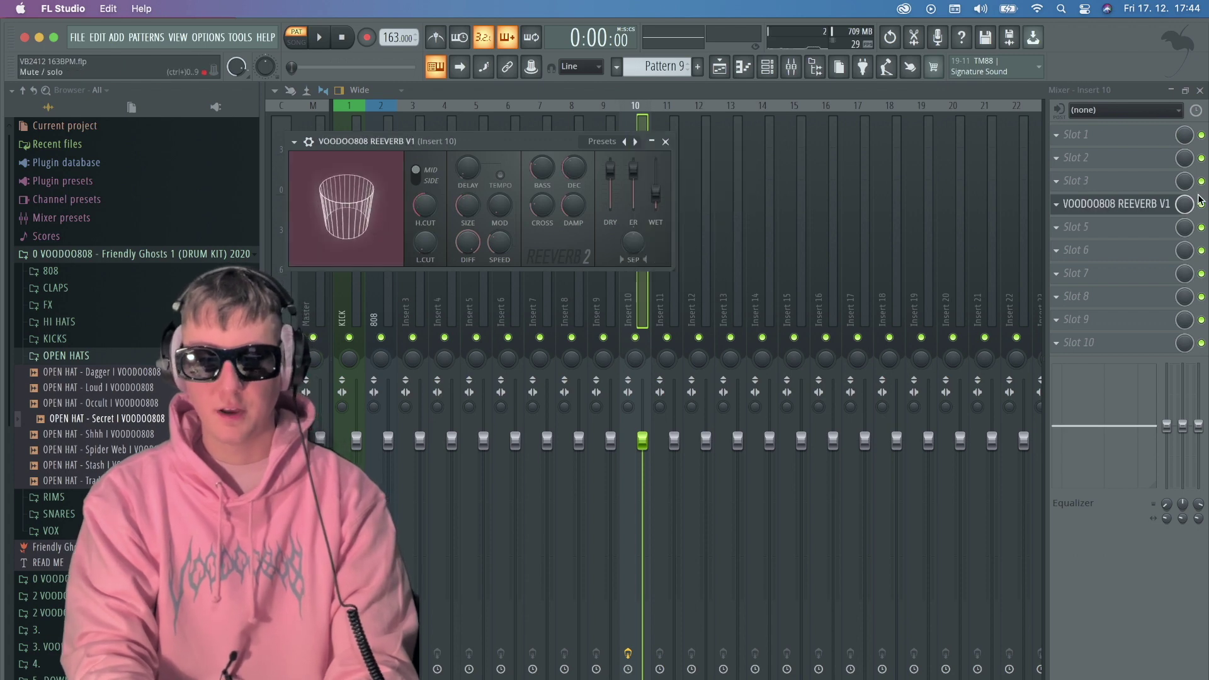
pyautogui.press('Escape')
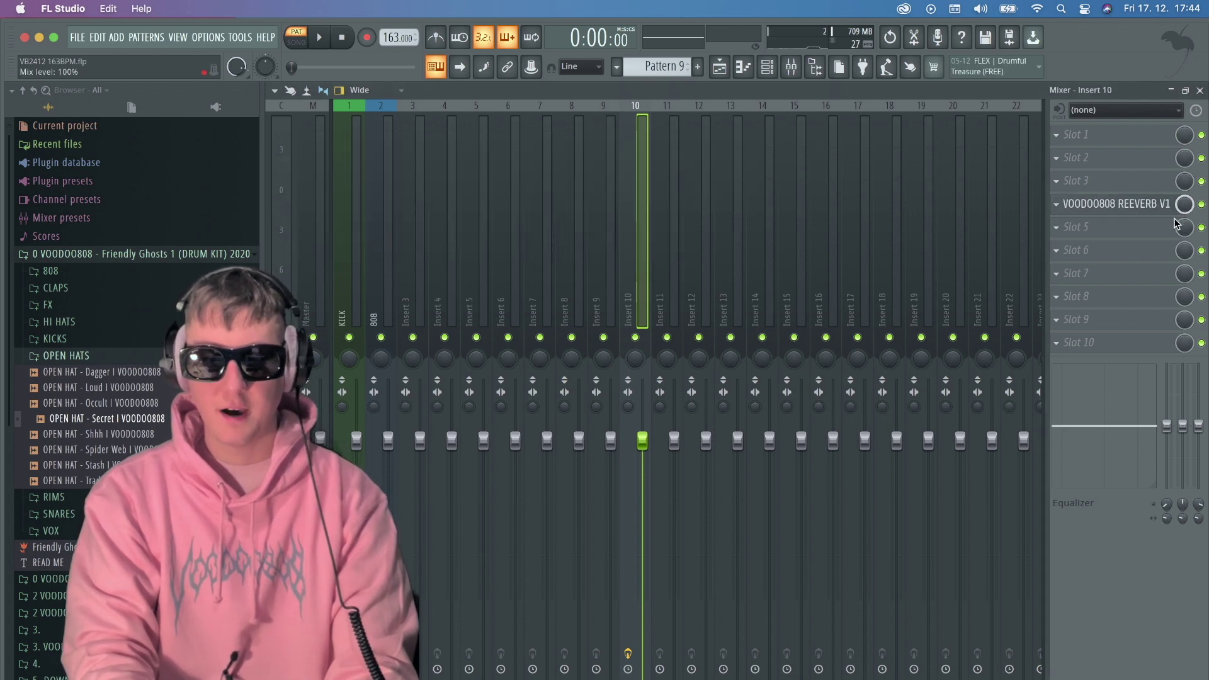
# Play Pattern 9, check the mixer levels and set the 808 - Kicked channel volume to 91%.
pyautogui.click(766, 66)
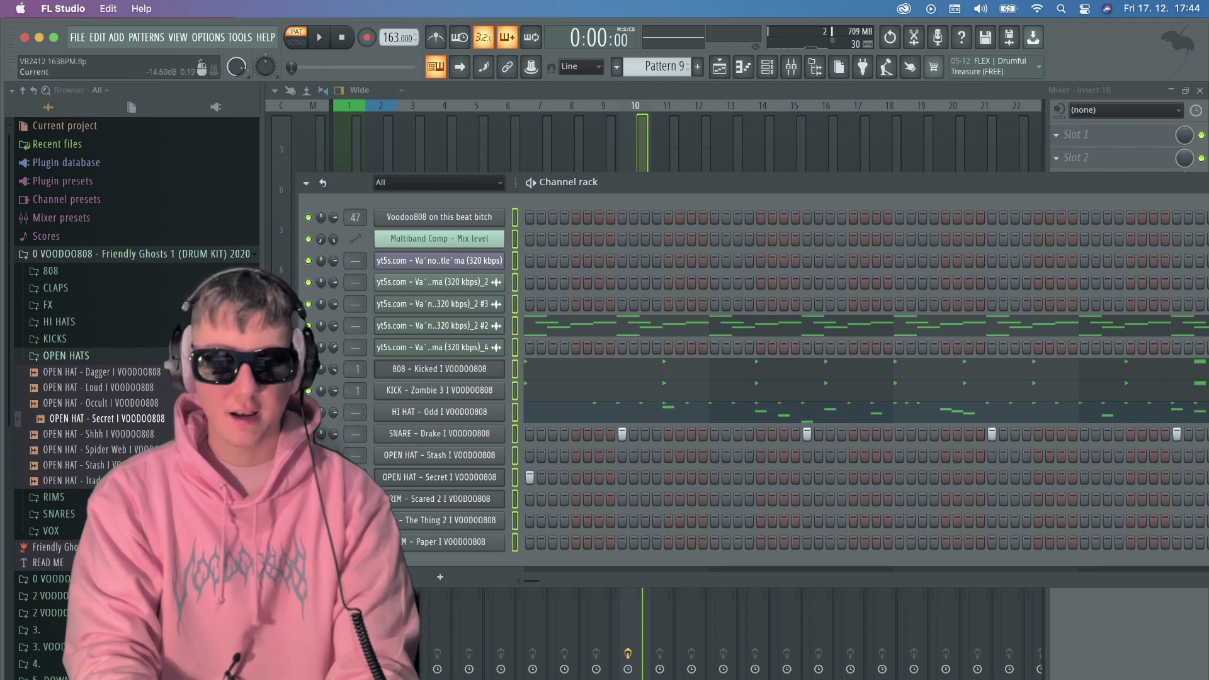
pyautogui.press('space')
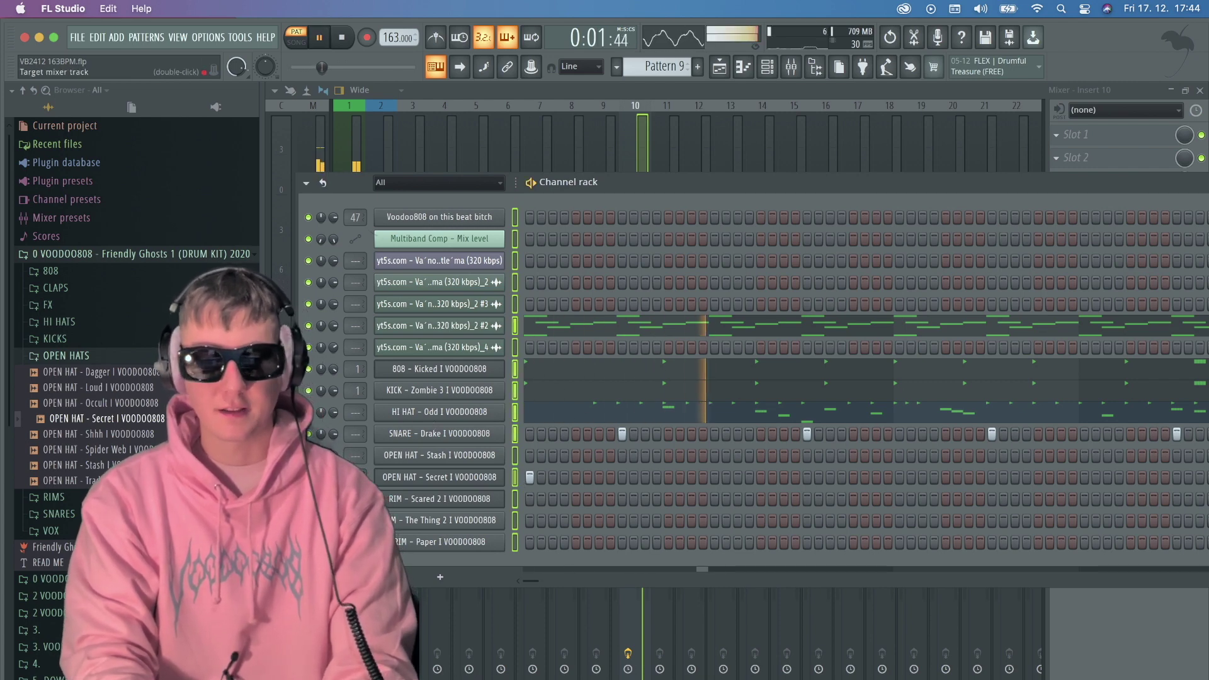
pyautogui.click(661, 83)
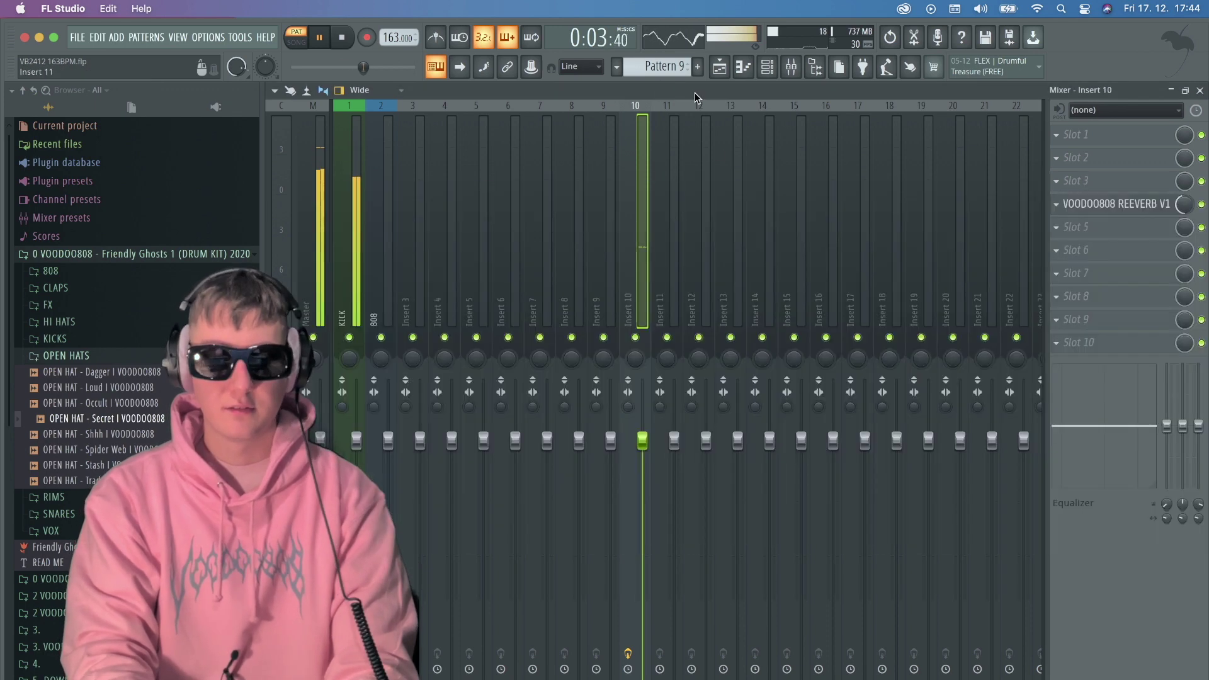
pyautogui.click(774, 67)
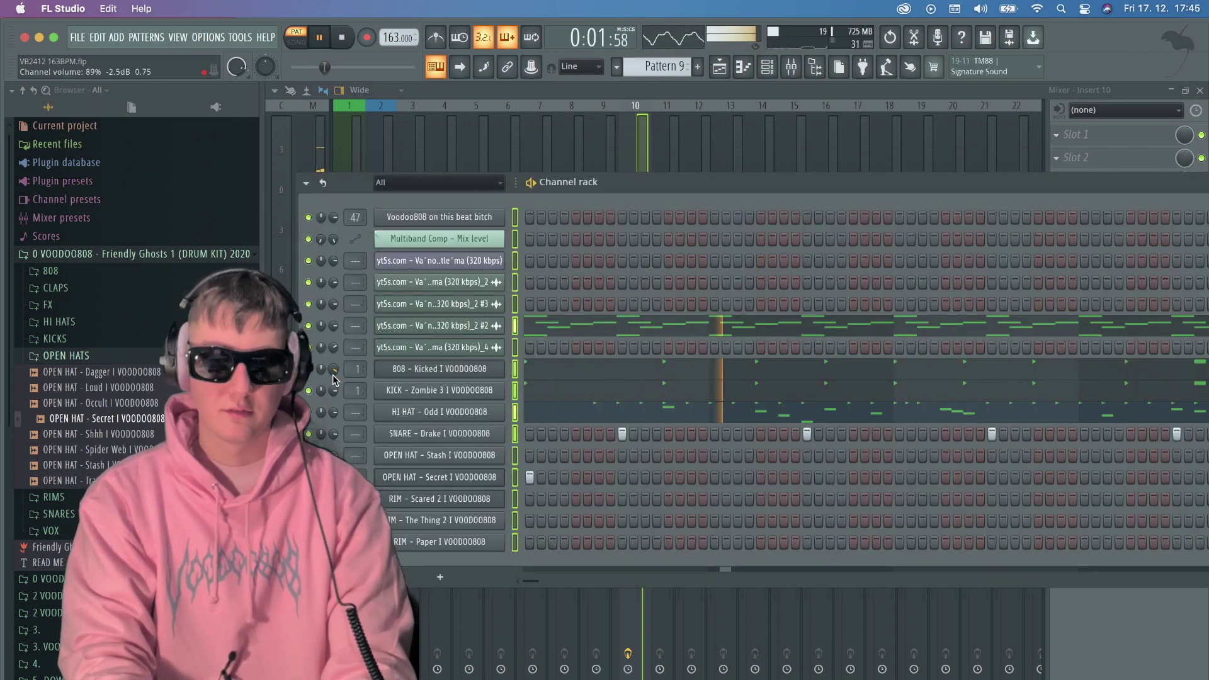
pyautogui.moveTo(335, 367); pyautogui.dragTo(334, 398)
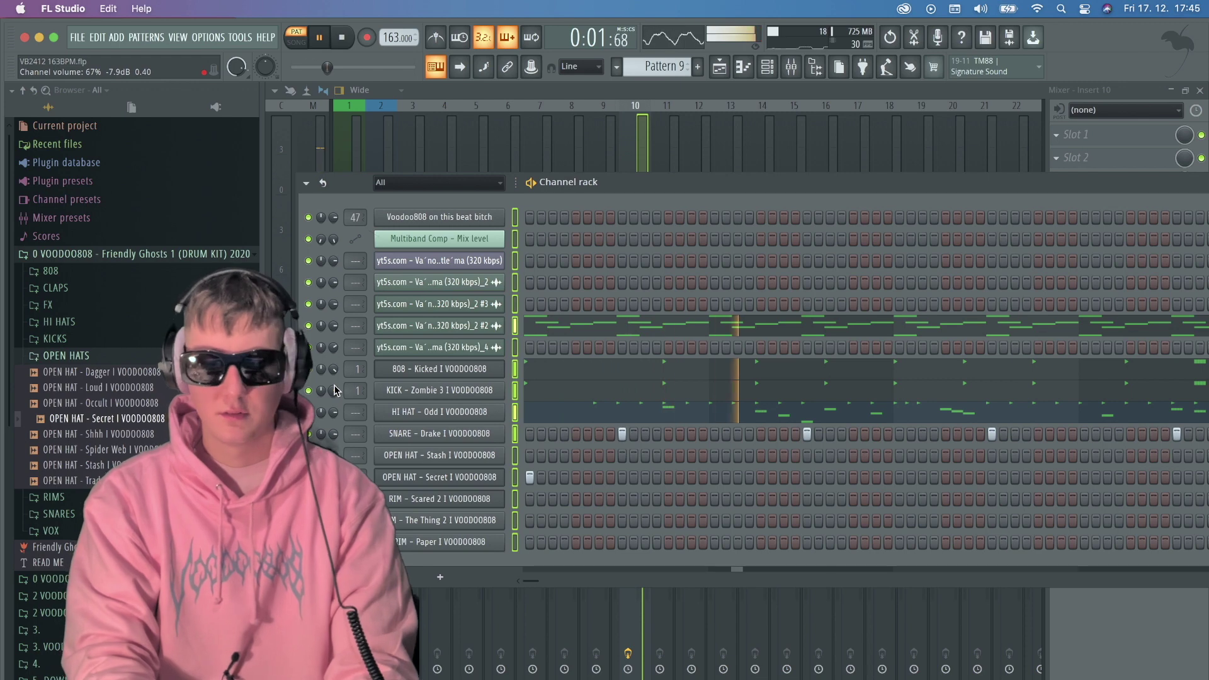
pyautogui.moveTo(334, 390); pyautogui.dragTo(333, 368)
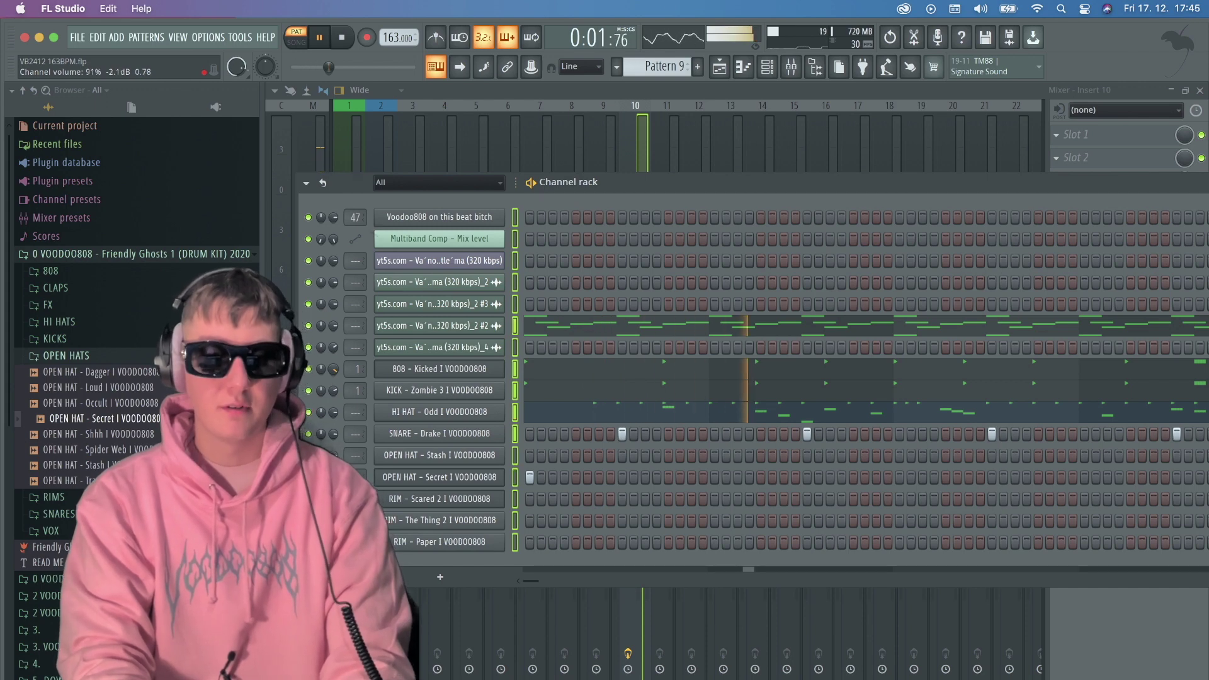
# Set the reverb's mix level on Insert 10 to 5%, check it during playback, and return to the channel rack.
pyautogui.click(766, 94)
pyautogui.press('space')
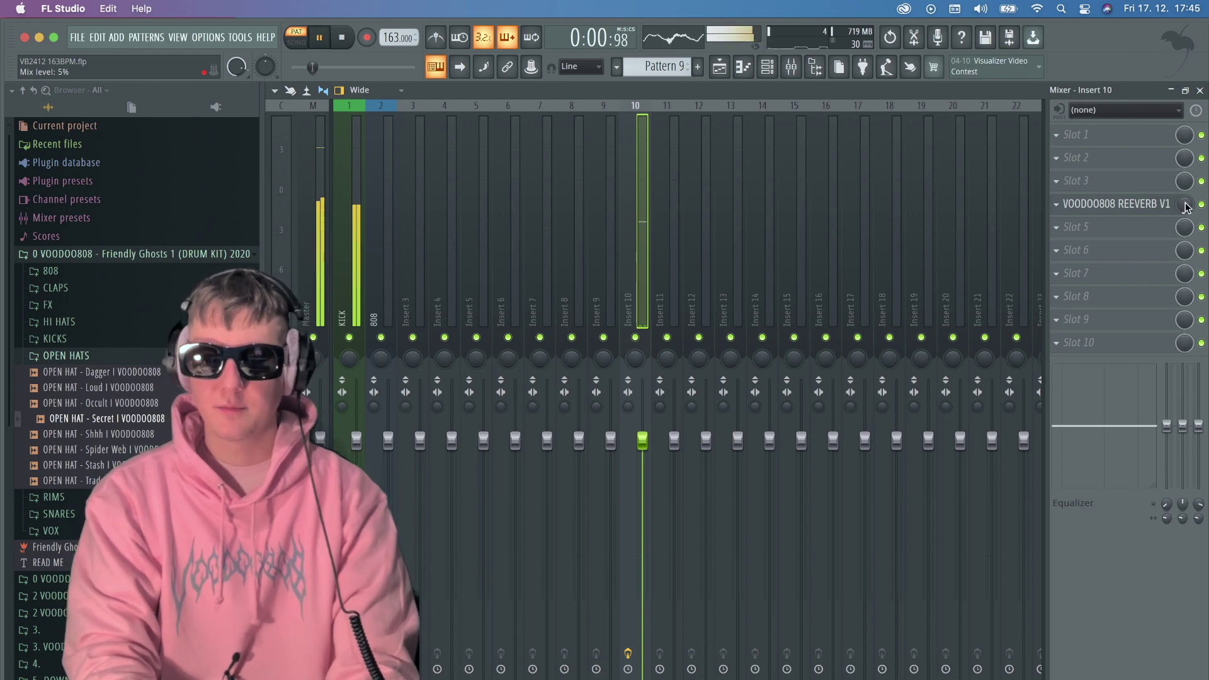
pyautogui.press('space')
pyautogui.click(767, 66)
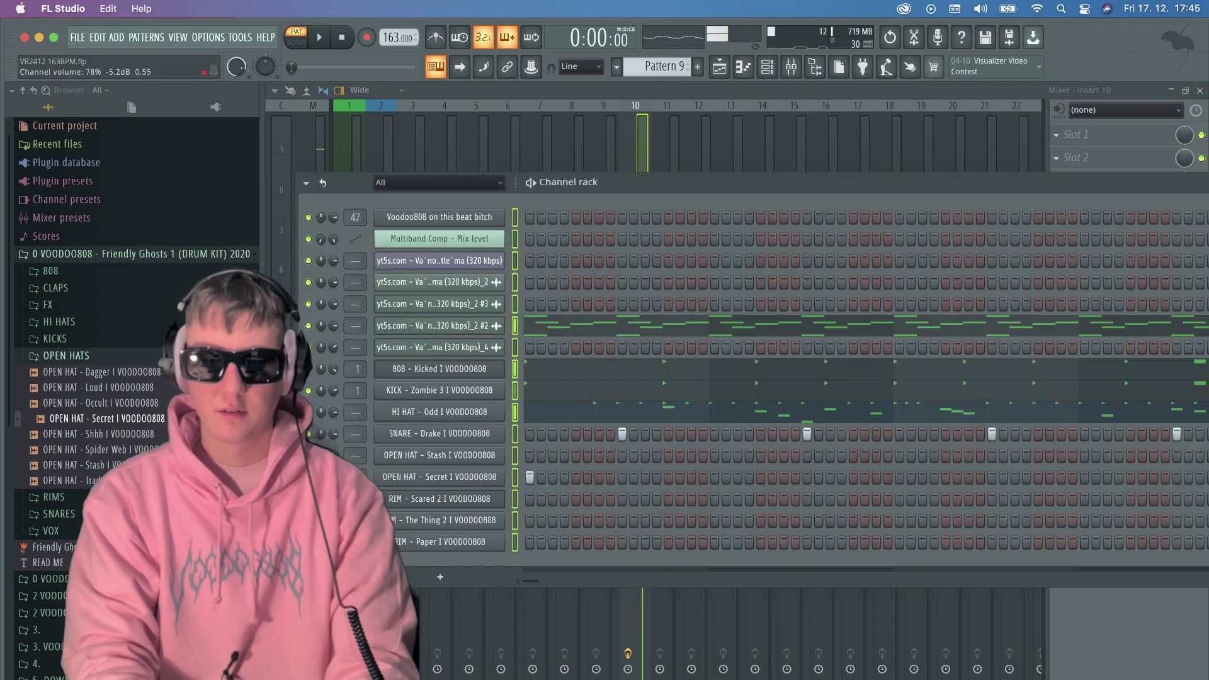
# Solo the OPEN HAT - Secret channel and audition it while checking the reverb's mix level on Insert 10.
pyautogui.rightClick(309, 476)
pyautogui.press('F6')
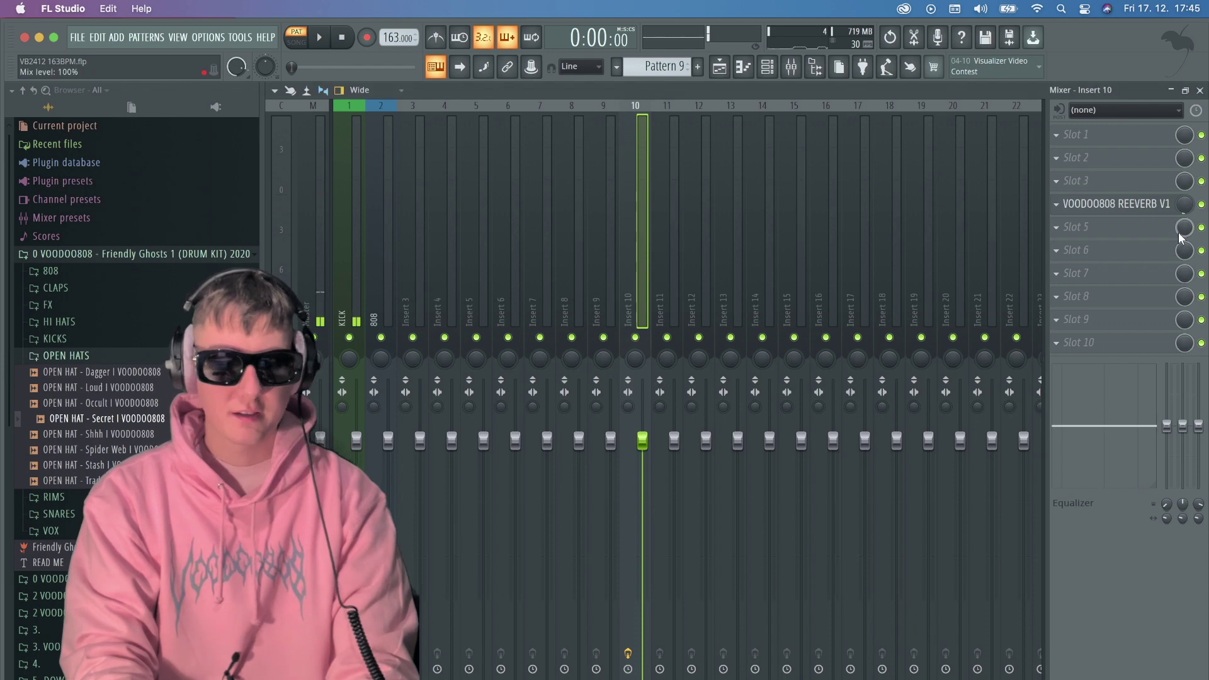
pyautogui.press('space')
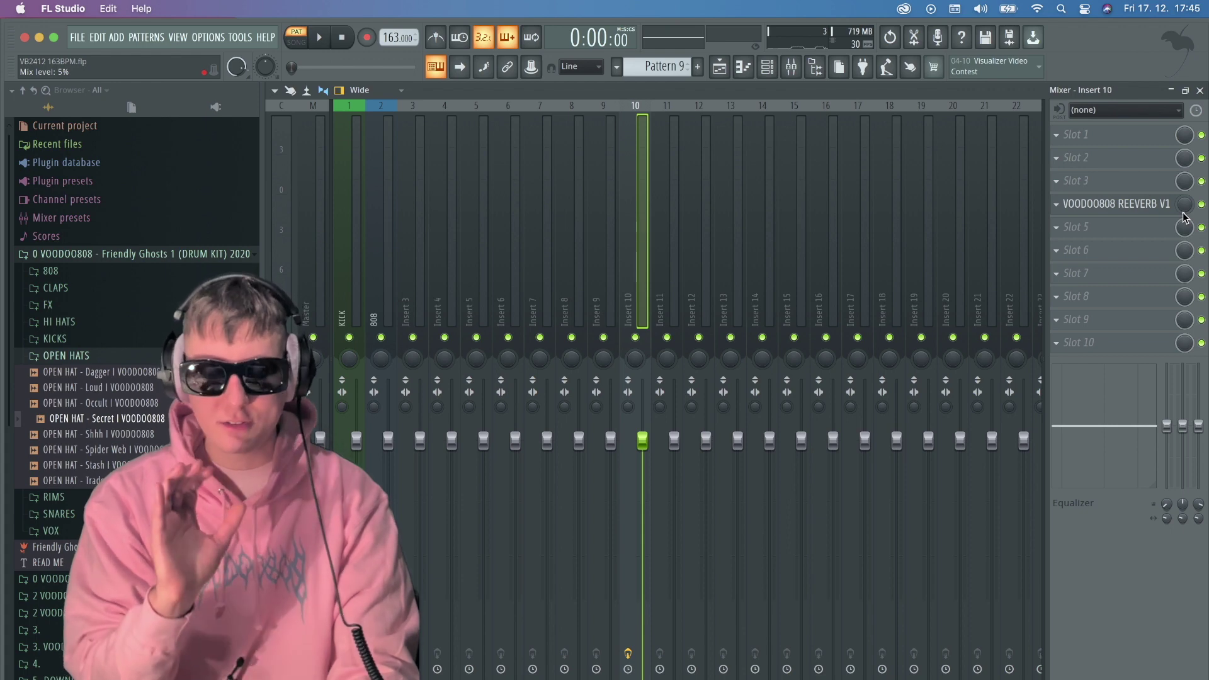
pyautogui.press('F6')
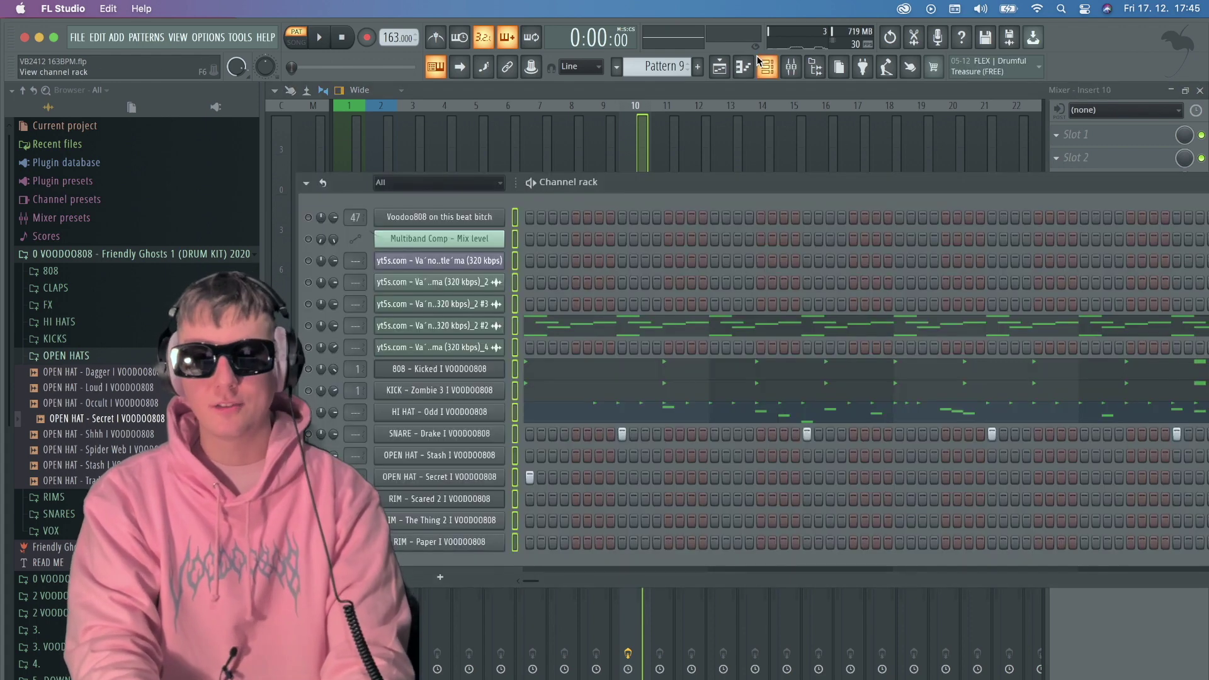
# Play Pattern 9 with only the hi-hat sounding and examine the HI HAT - Odd notes in the piano roll.
pyautogui.press('space')
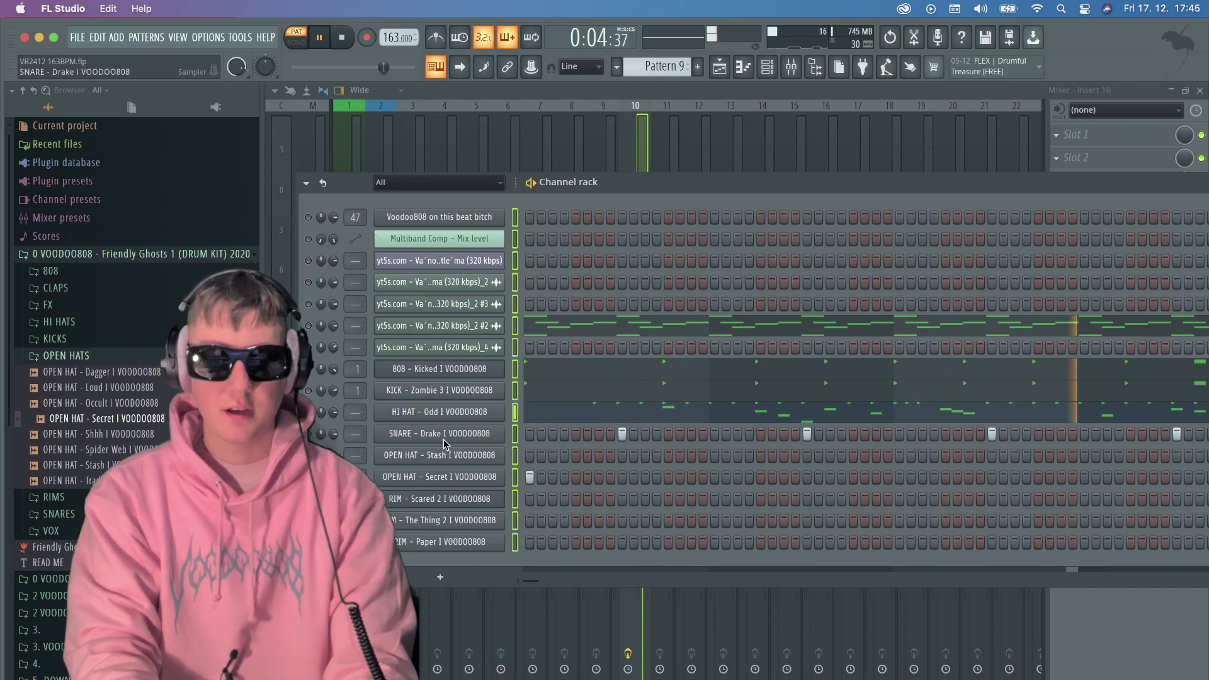
pyautogui.click(576, 415)
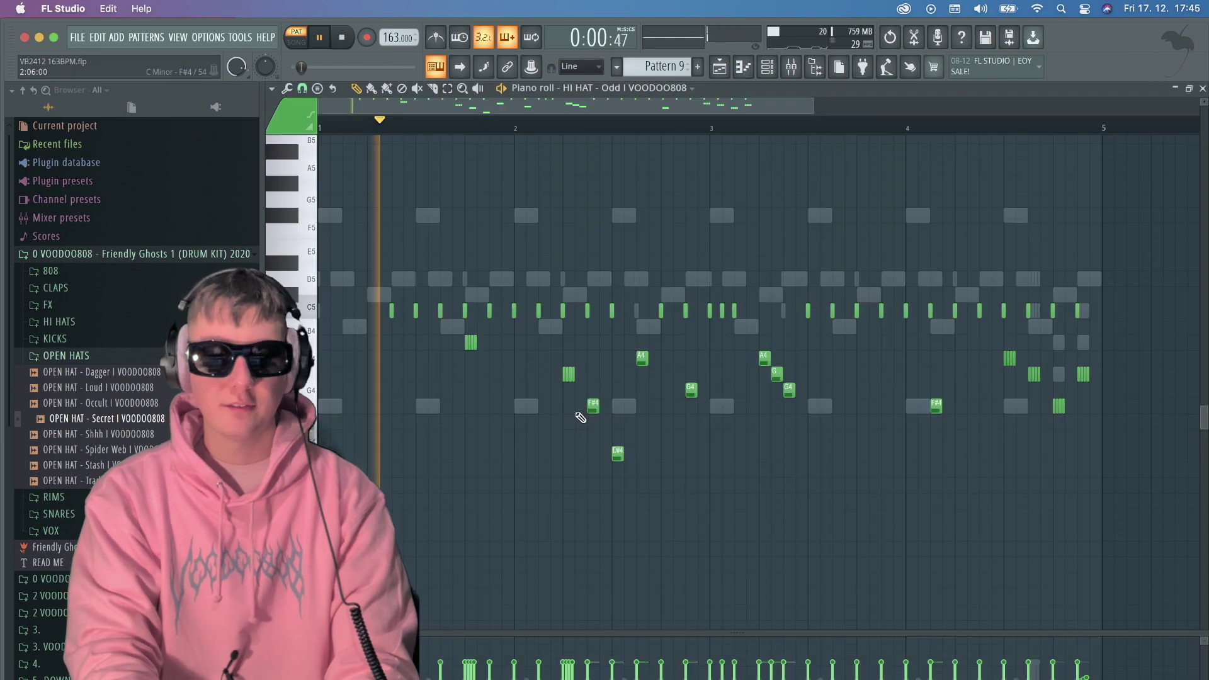
pyautogui.press('F6')
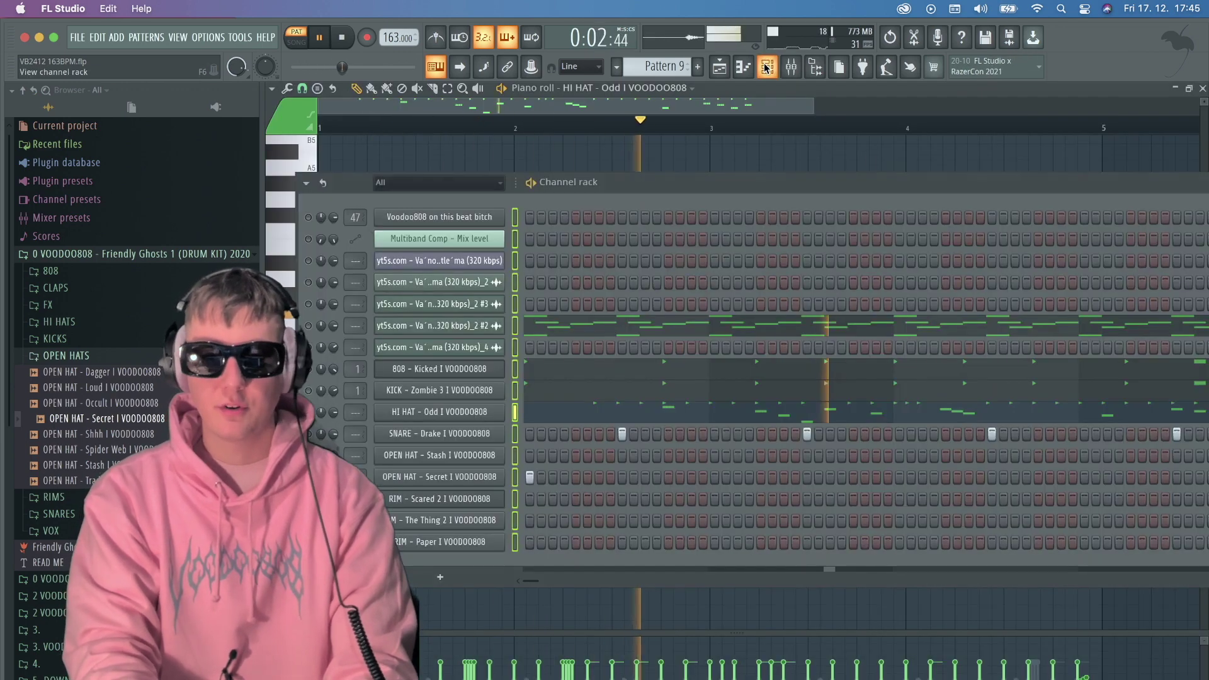
# Turn all channels back on and play Pattern 9 with every layer.
pyautogui.click(308, 326)
pyautogui.press('space')
pyautogui.press('space')
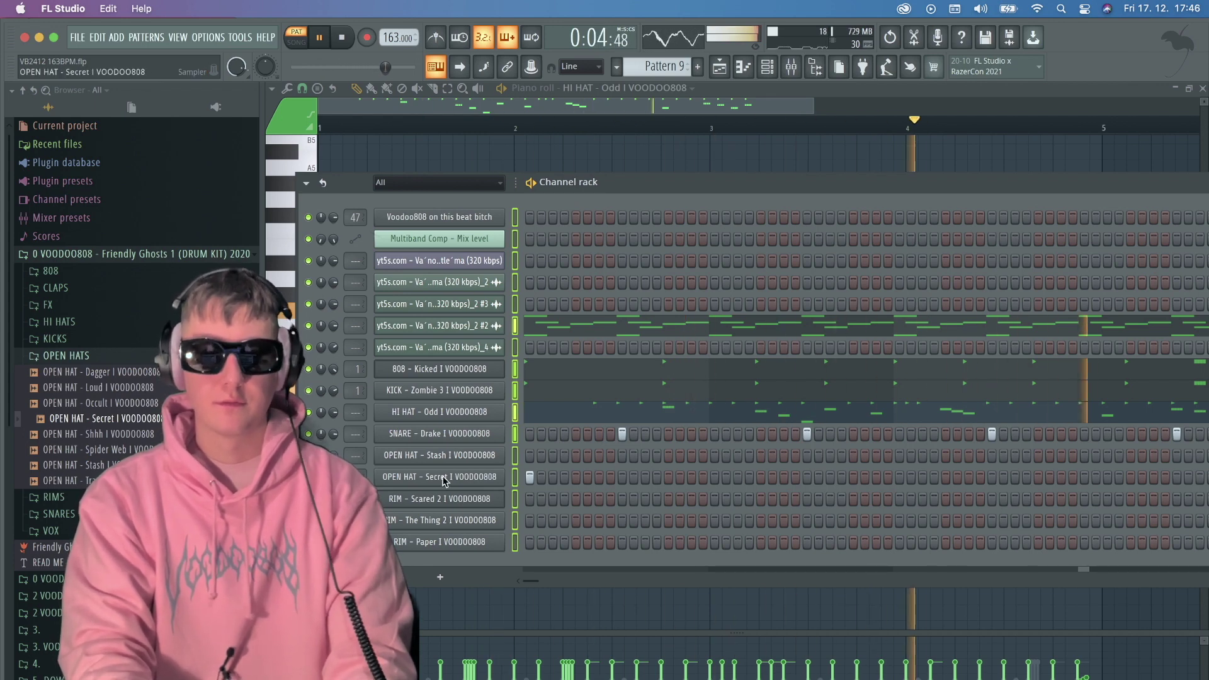
pyautogui.moveTo(731, 186); pyautogui.dragTo(673, 187)
pyautogui.press('space')
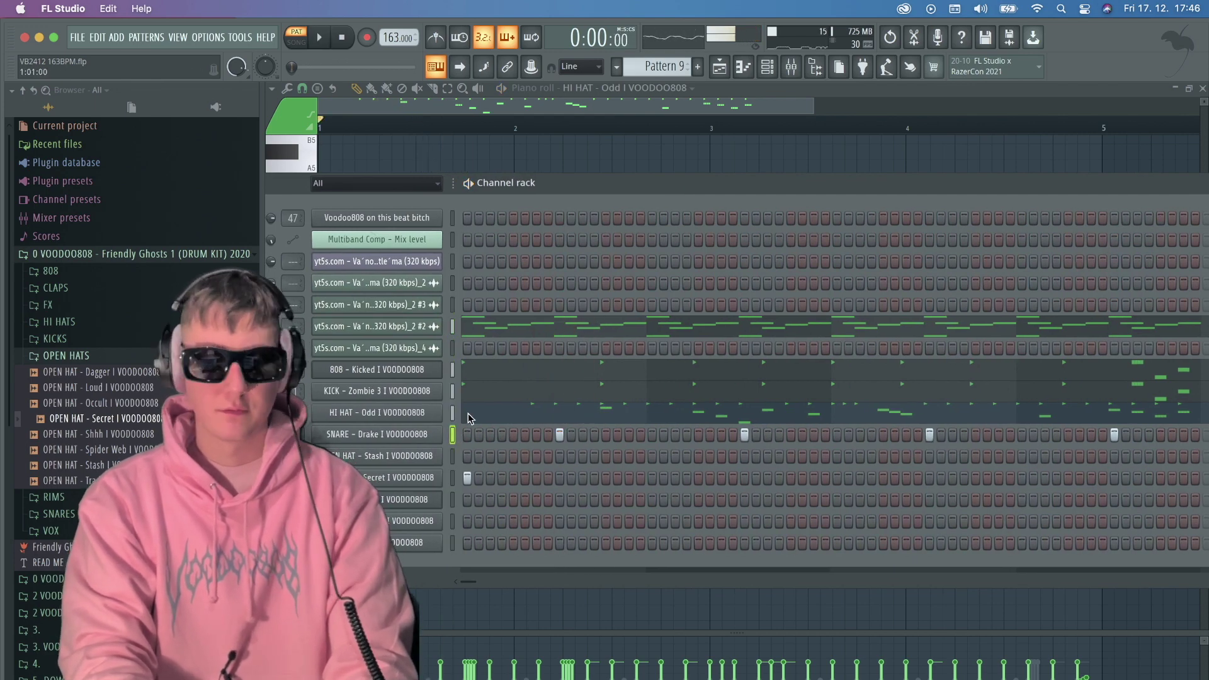
pyautogui.moveTo(594, 186); pyautogui.dragTo(709, 186)
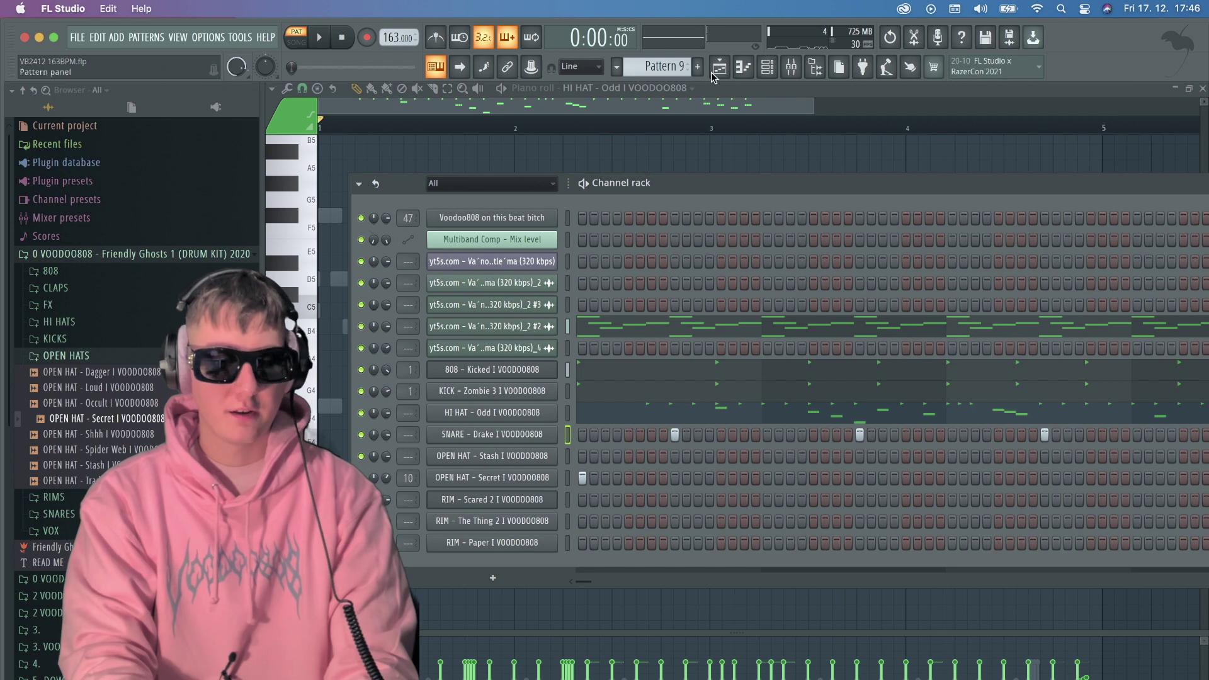
# Switch to Pattern 10 and audition it with its three RIM channels.
pyautogui.scroll(-1, 678, 71)
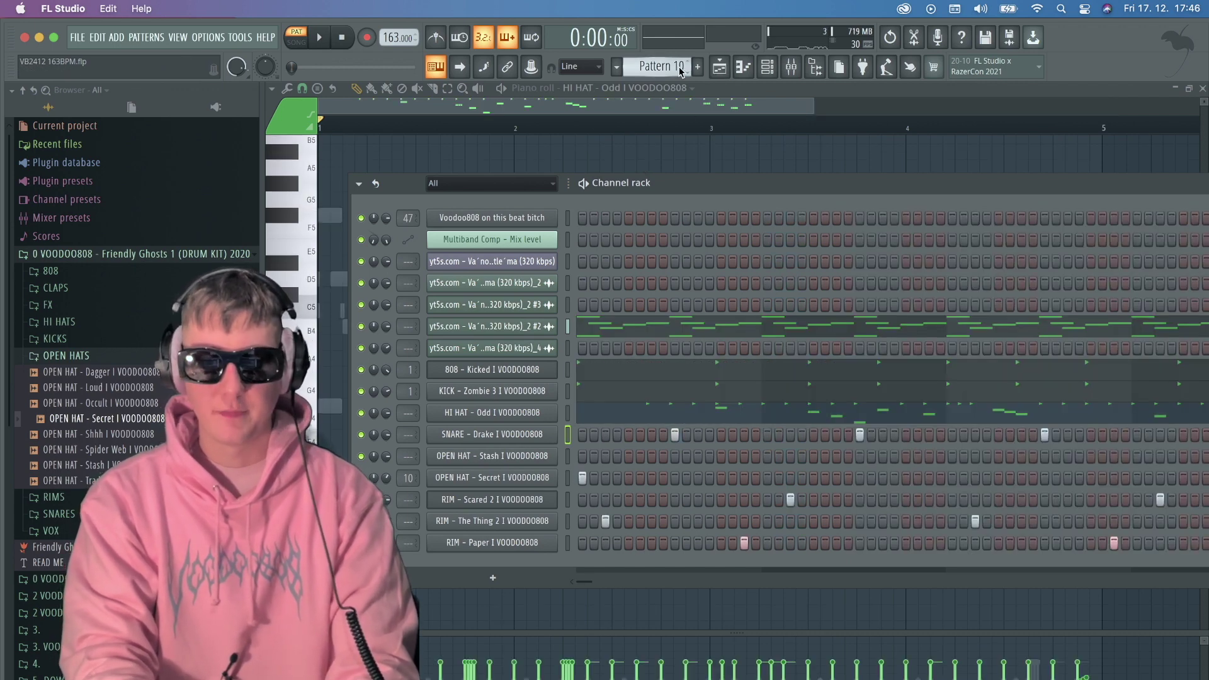
pyautogui.press('space')
pyautogui.press('space')
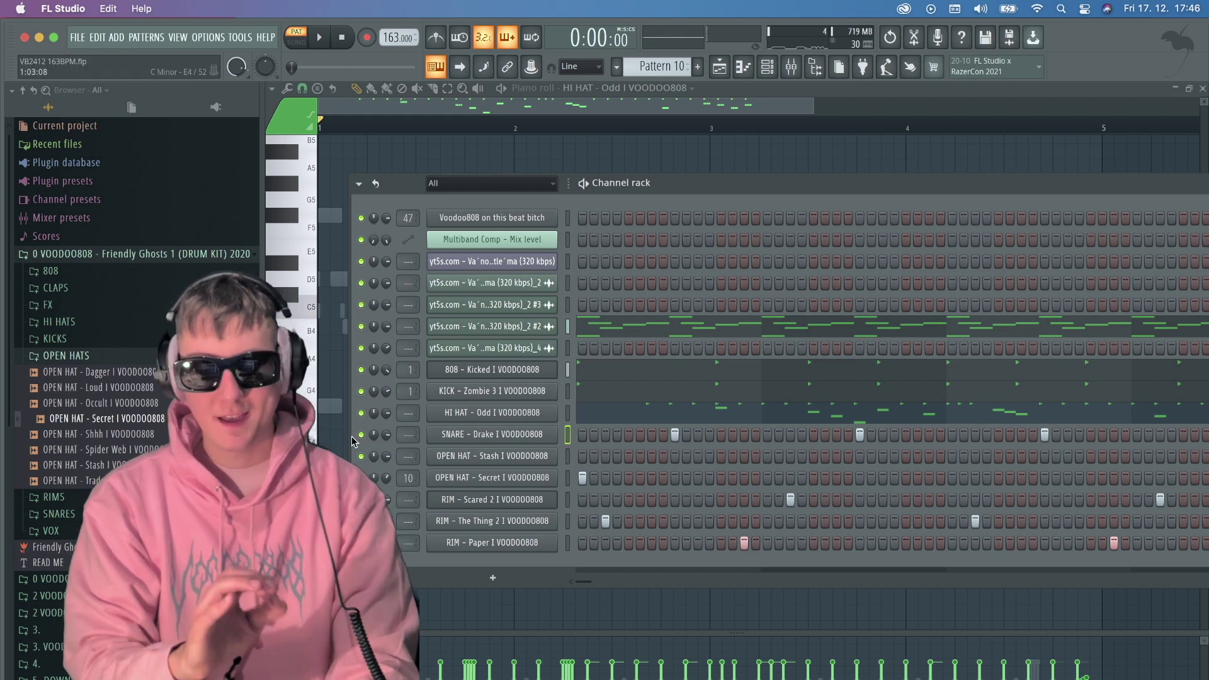
pyautogui.press('space')
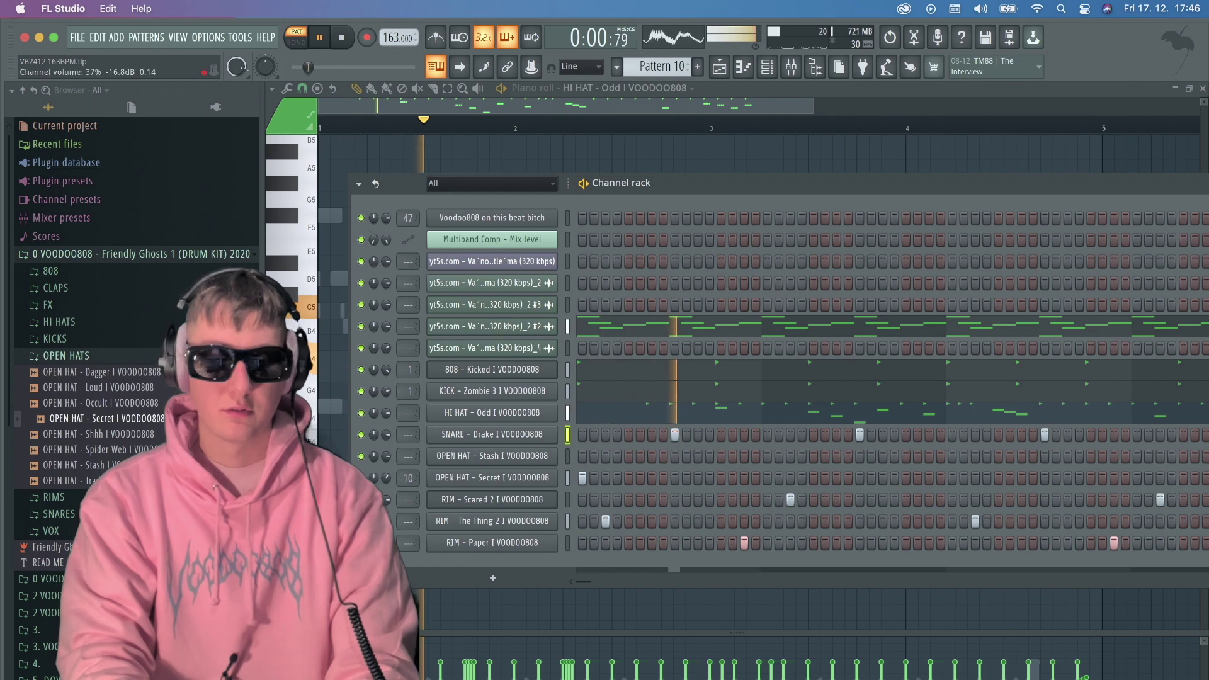
pyautogui.press('space')
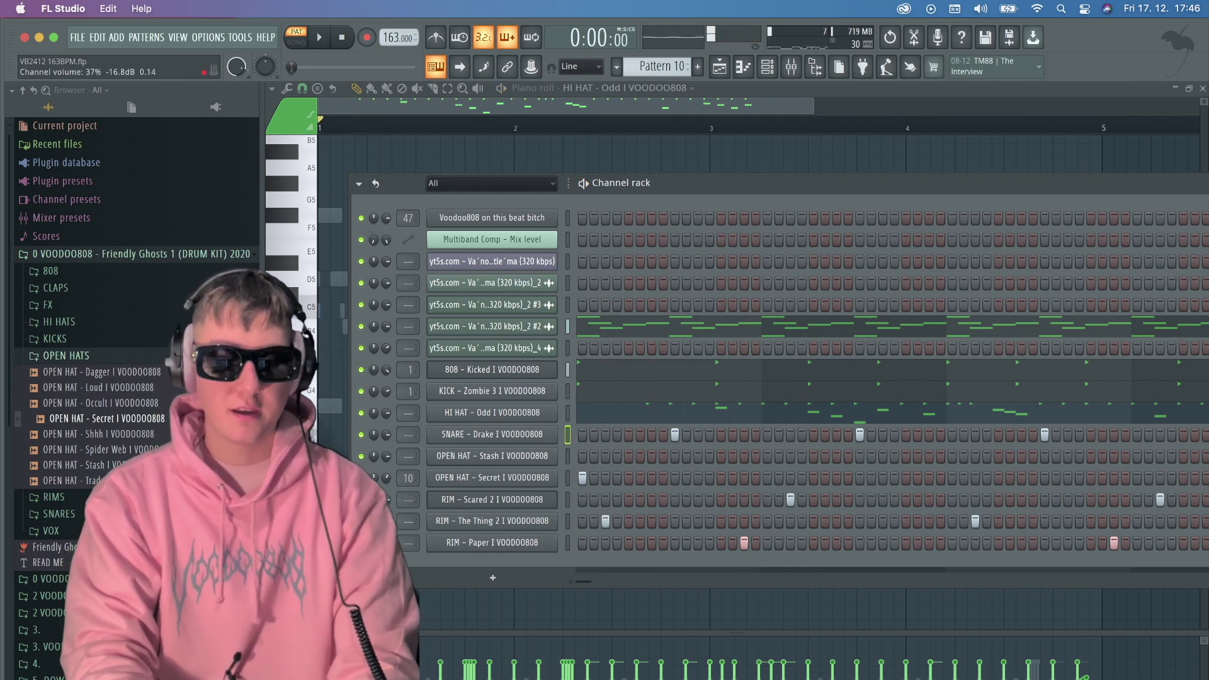
# Set the RIM - Paper channel volume to 43% and play Pattern 10 again.
pyautogui.moveTo(386, 543); pyautogui.dragTo(386, 539)
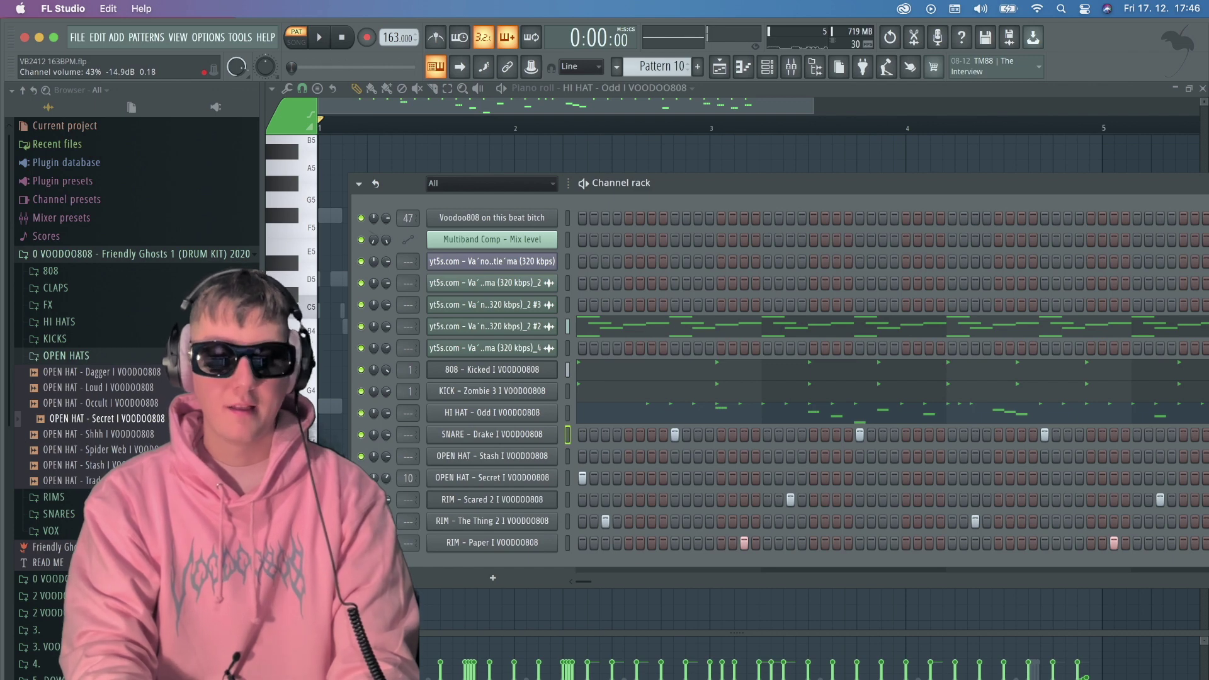
pyautogui.press('space')
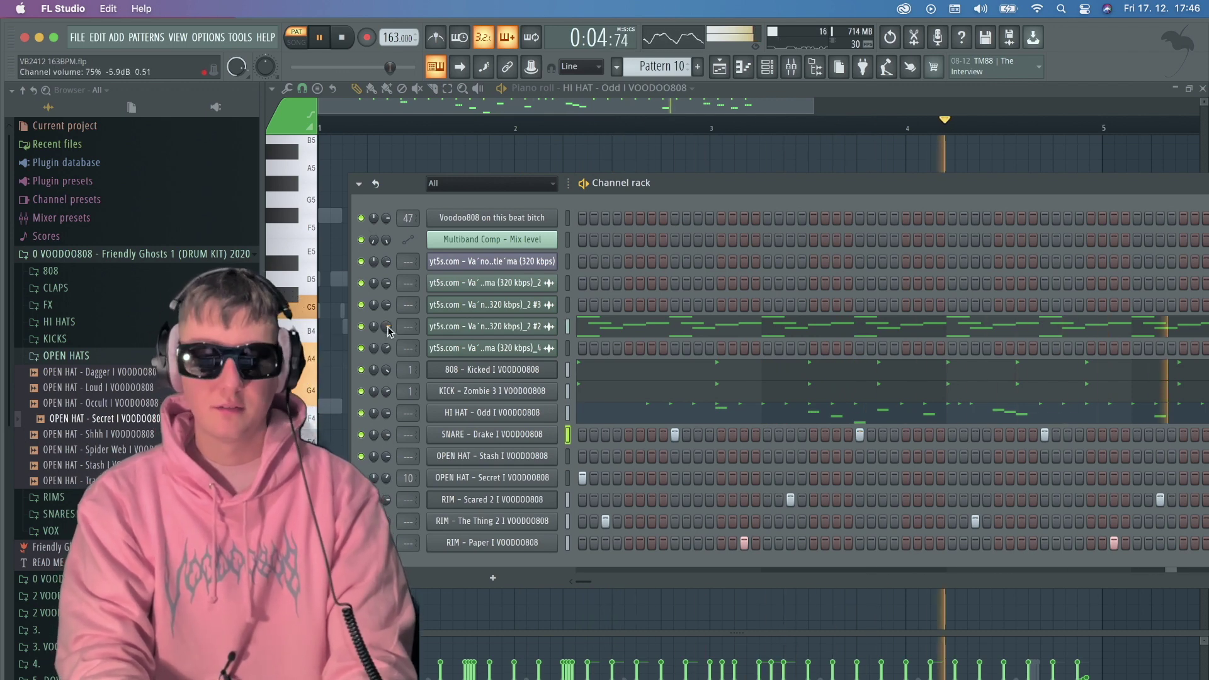
pyautogui.press('space')
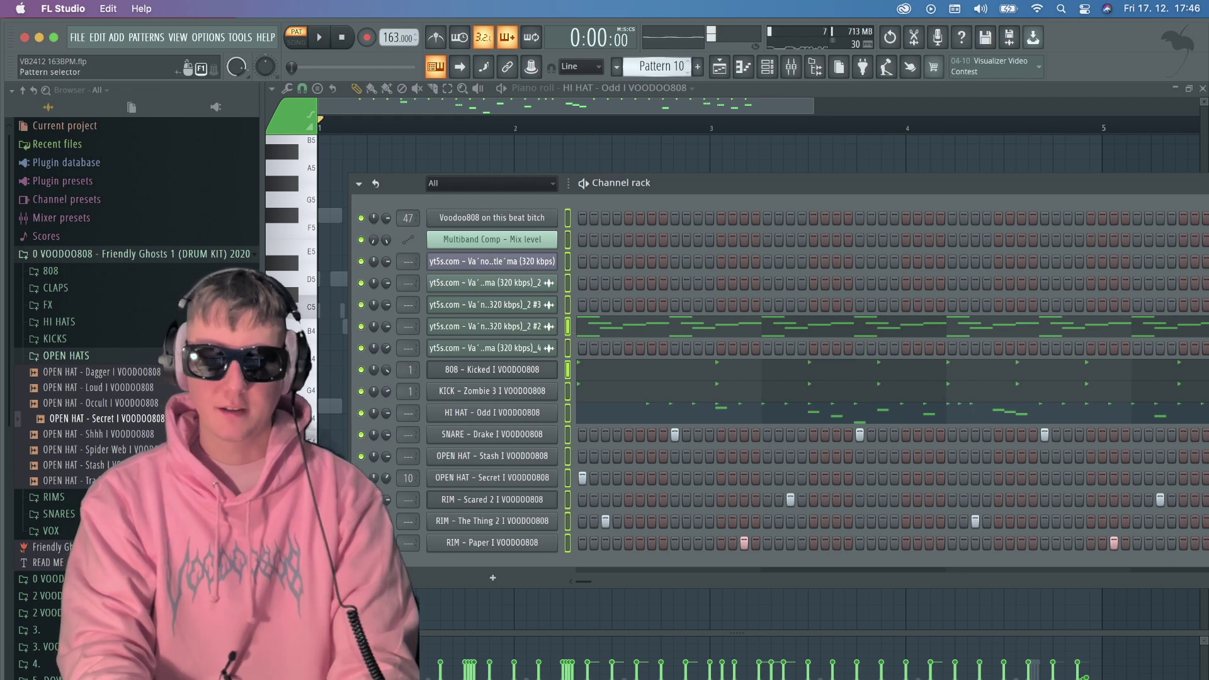
# Copy Pattern 10's content into Pattern 11 and clone the _2 #2 melody channel together with its notes.
pyautogui.moveTo(661, 67); pyautogui.dragTo(660, 62)
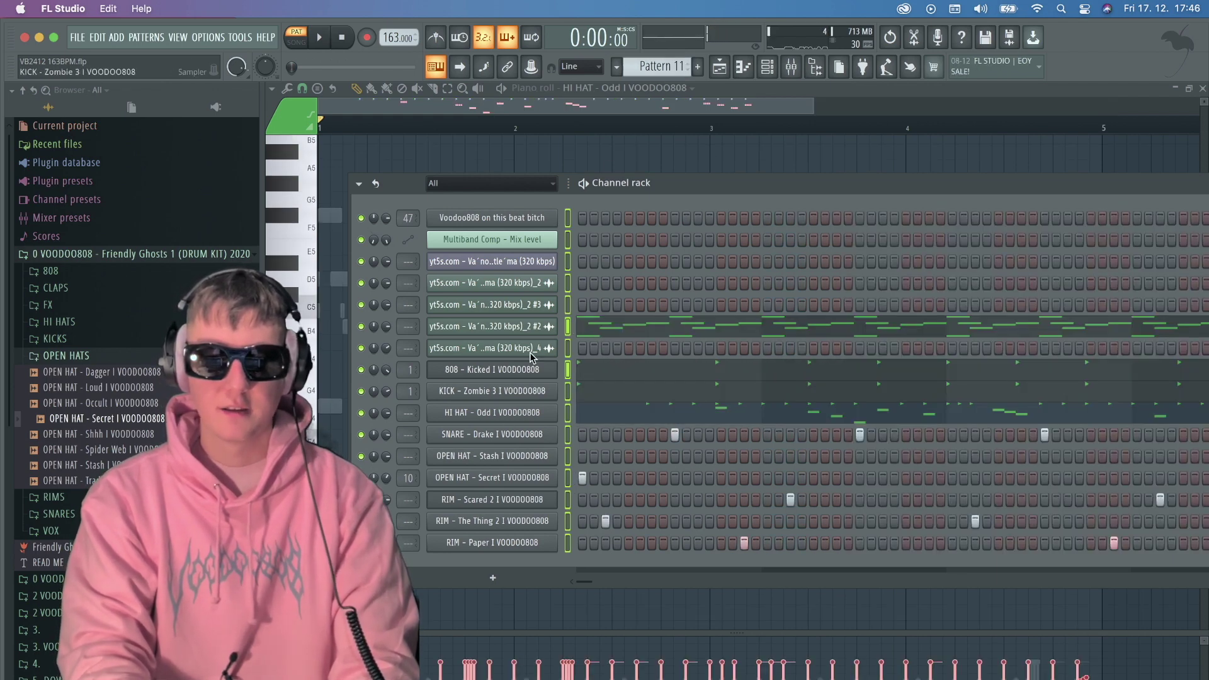
pyautogui.rightClick(510, 327)
pyautogui.click(586, 466)
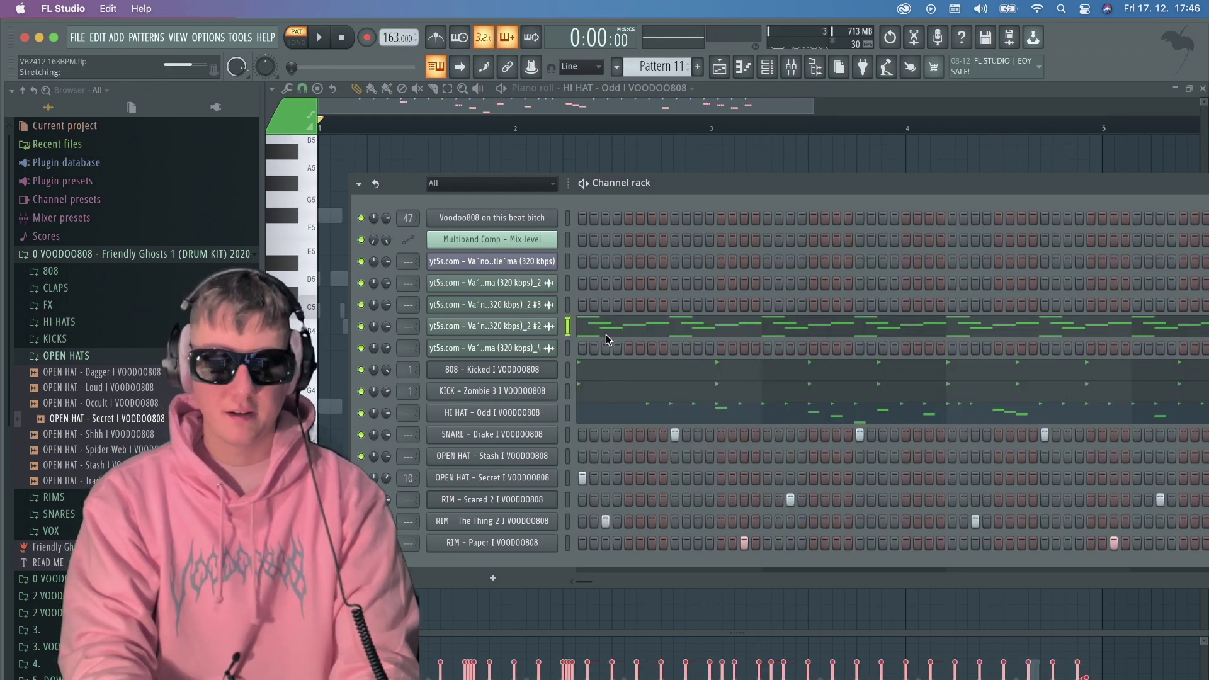
pyautogui.hotkey('ctrl', 'v')
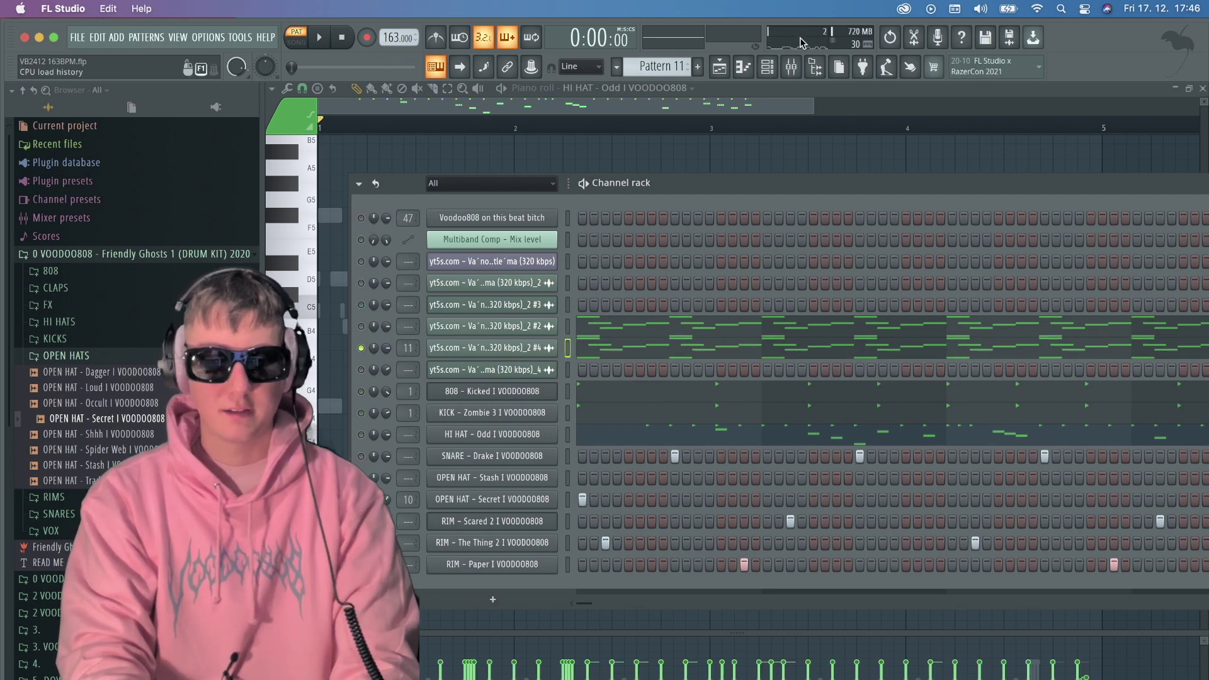
# Load Gross Beat into effect slot 5 of Insert 11 for the cloned melody.
pyautogui.click(795, 66)
pyautogui.click(1136, 249)
pyautogui.moveTo(1136, 250)
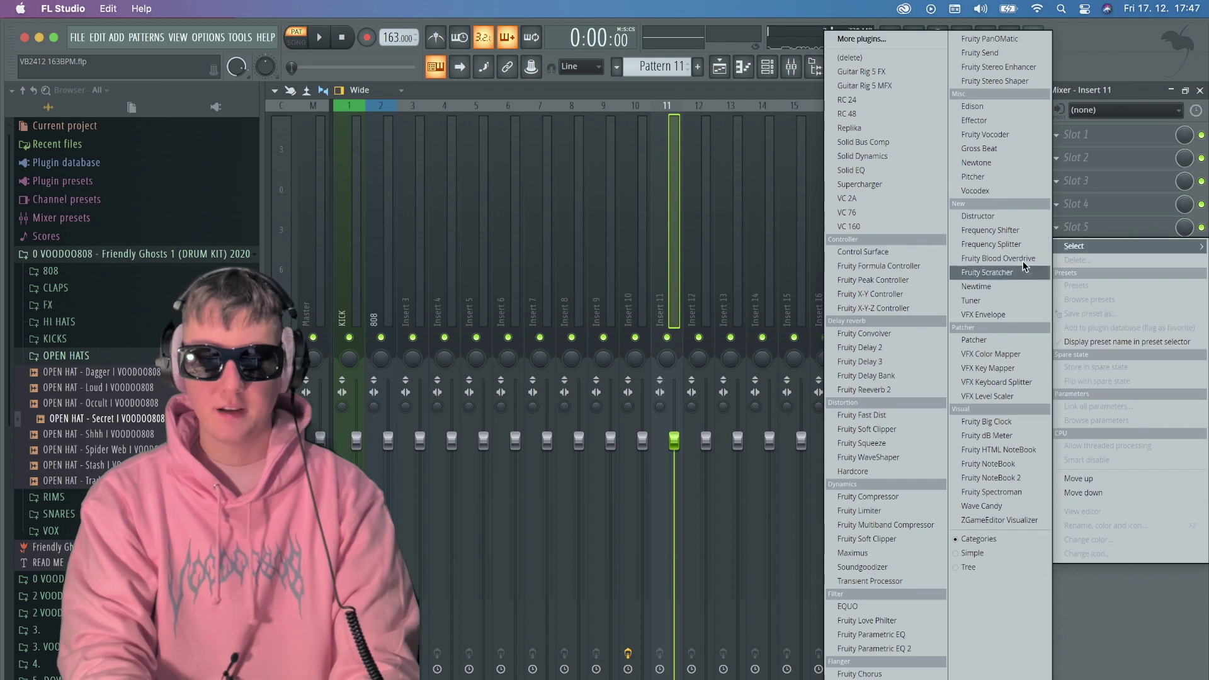
pyautogui.click(979, 148)
pyautogui.press('space')
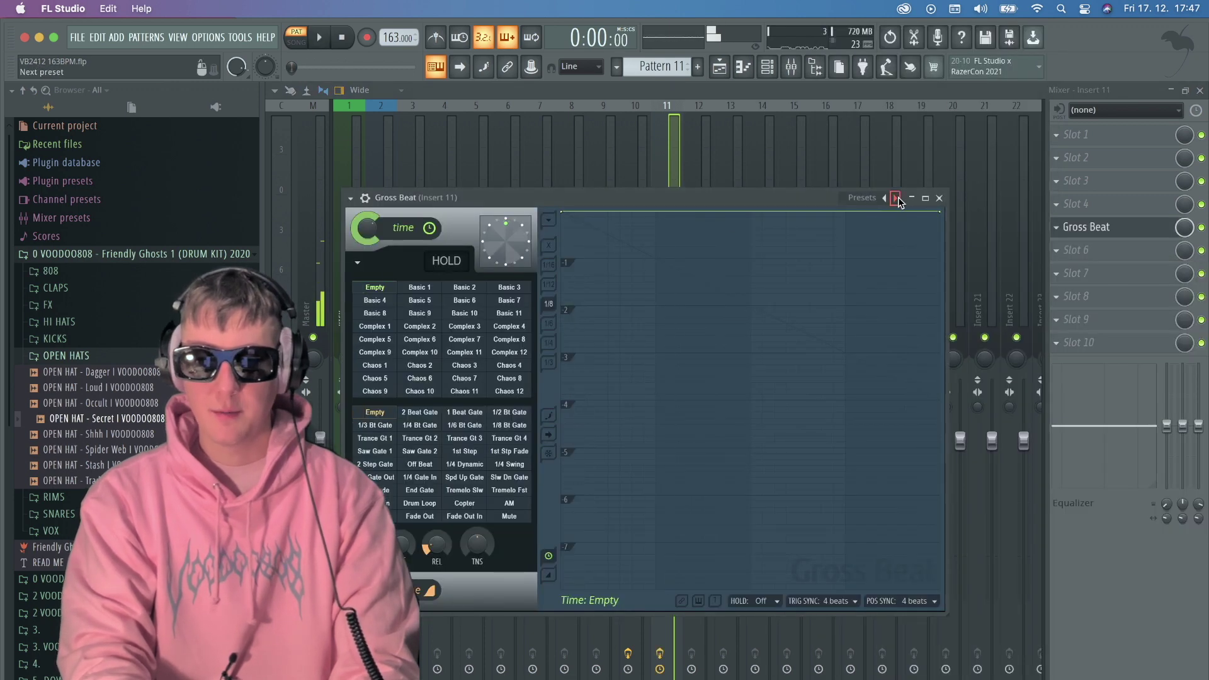
# Apply the VOODOO808 - BLACK MAGIC preset to Gross Beat, audition Lil Scratch and choose the Lil Steps 2 time effect.
pyautogui.click(895, 199)
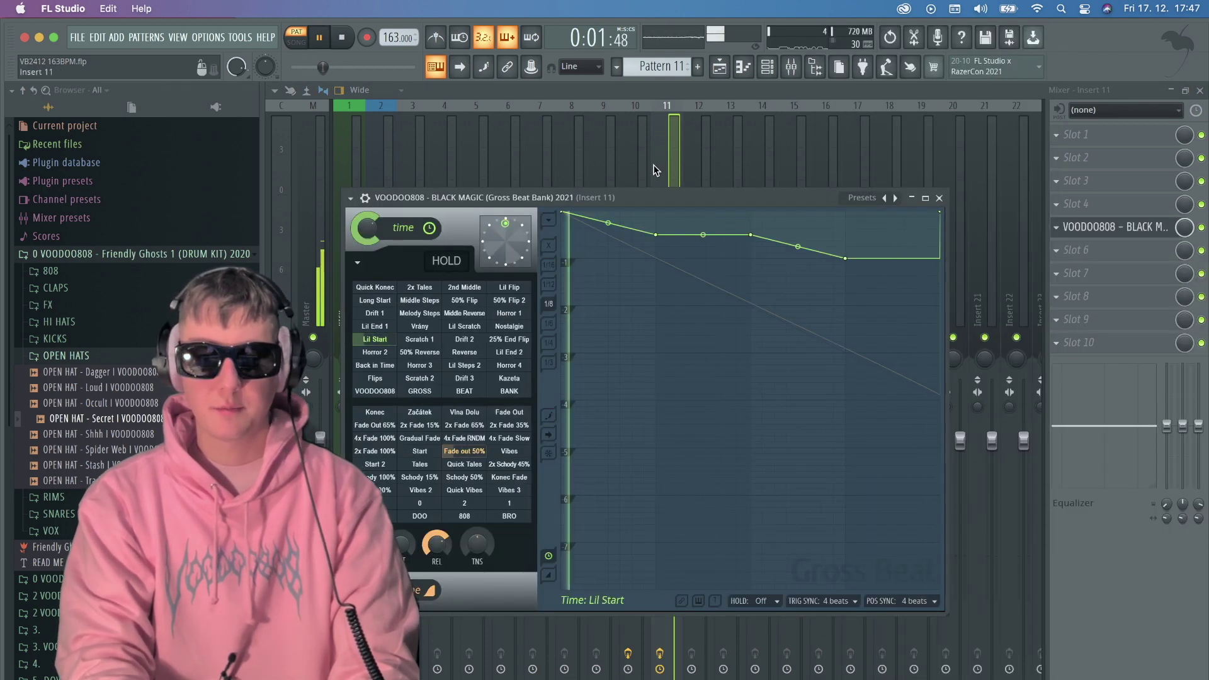
pyautogui.click(447, 328)
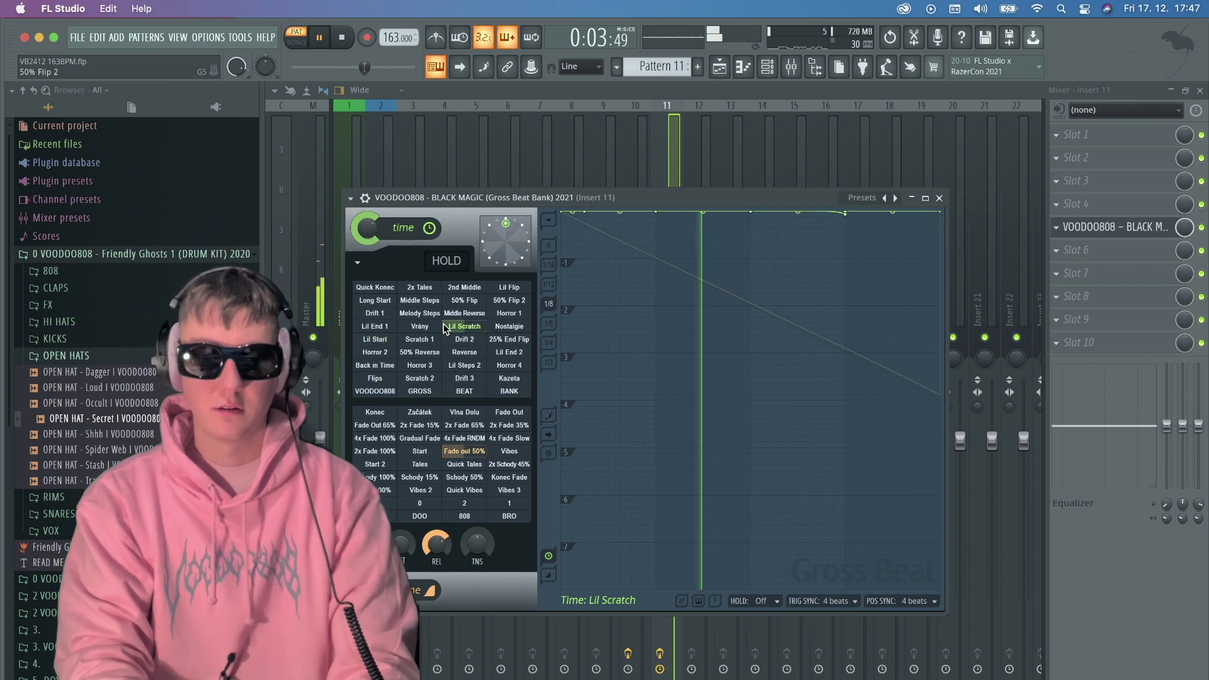
pyautogui.click(452, 366)
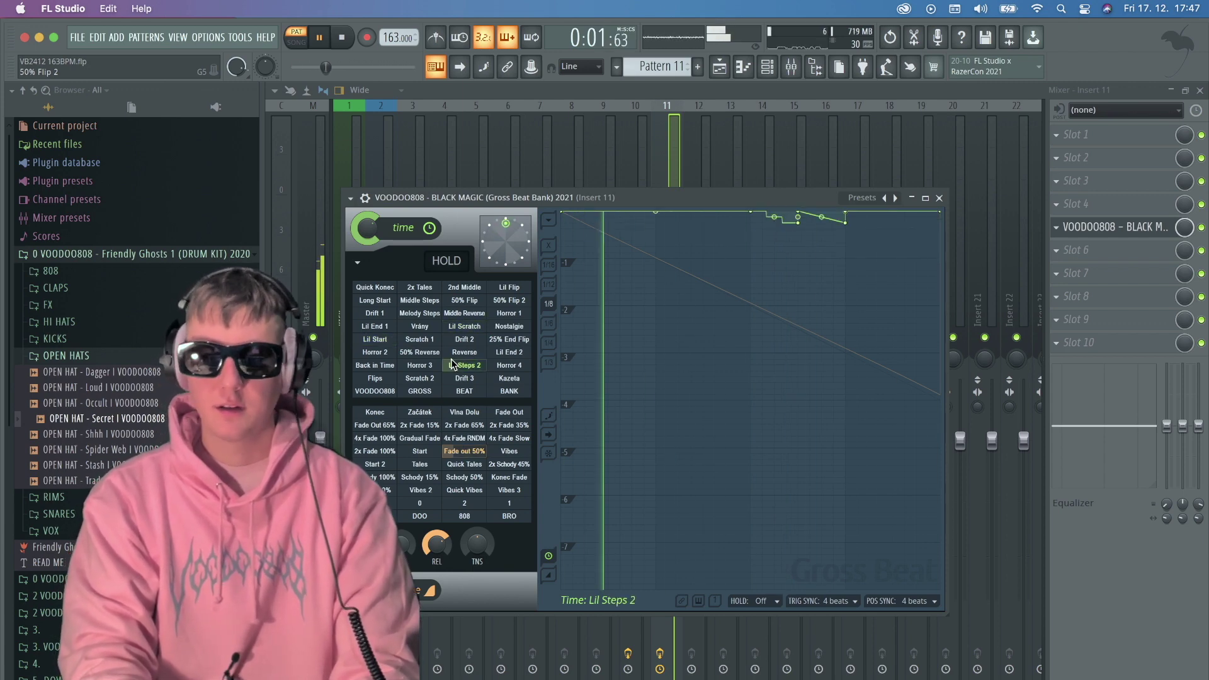
# Play the full Pattern 11 with the original _2 #2 melody muted, setting the cloned channel's volume to 85%.
pyautogui.press('F6')
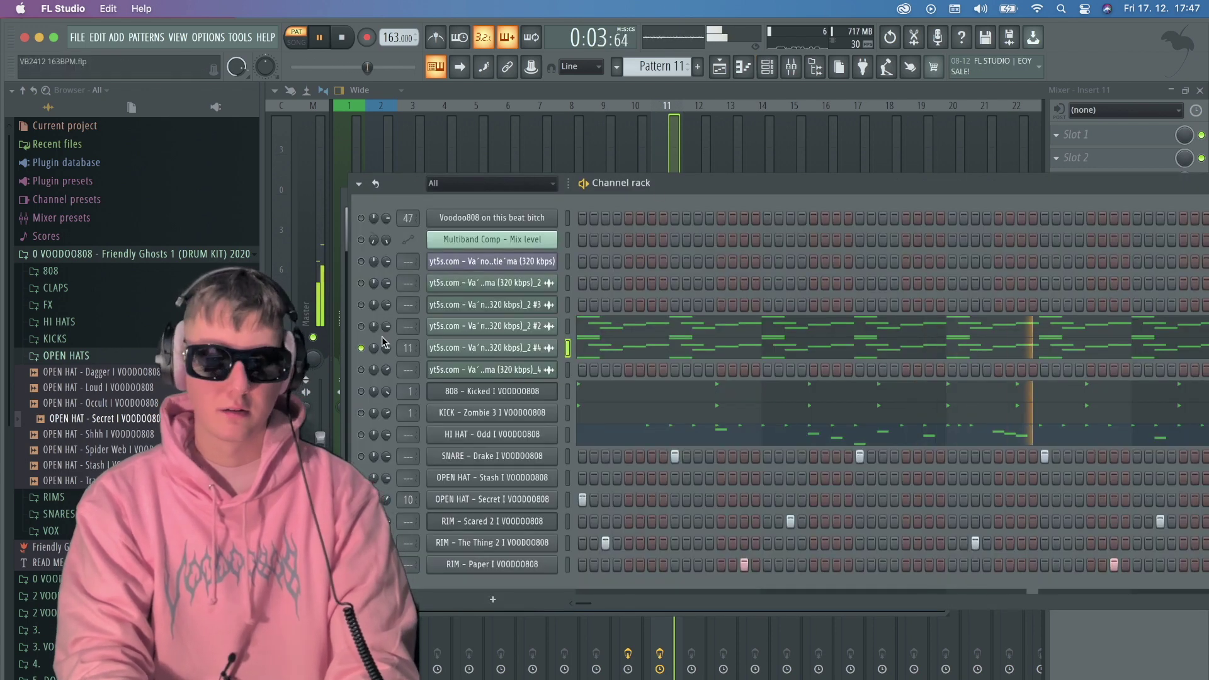
pyautogui.click(536, 350)
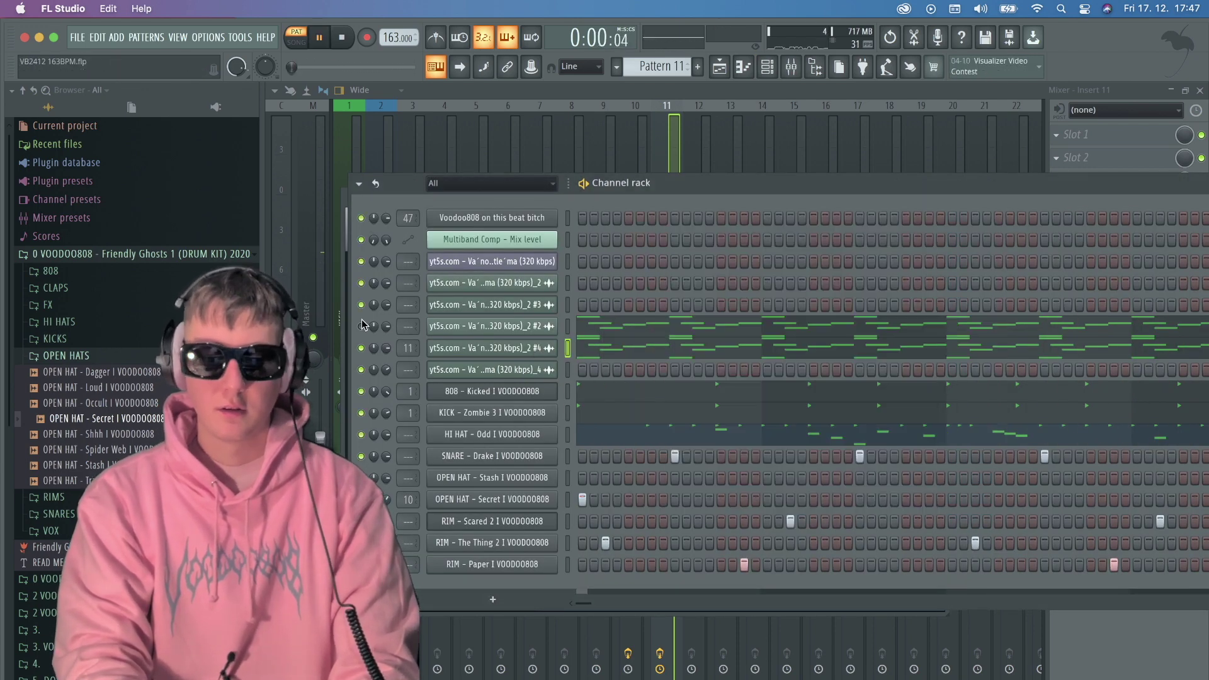
pyautogui.press('space')
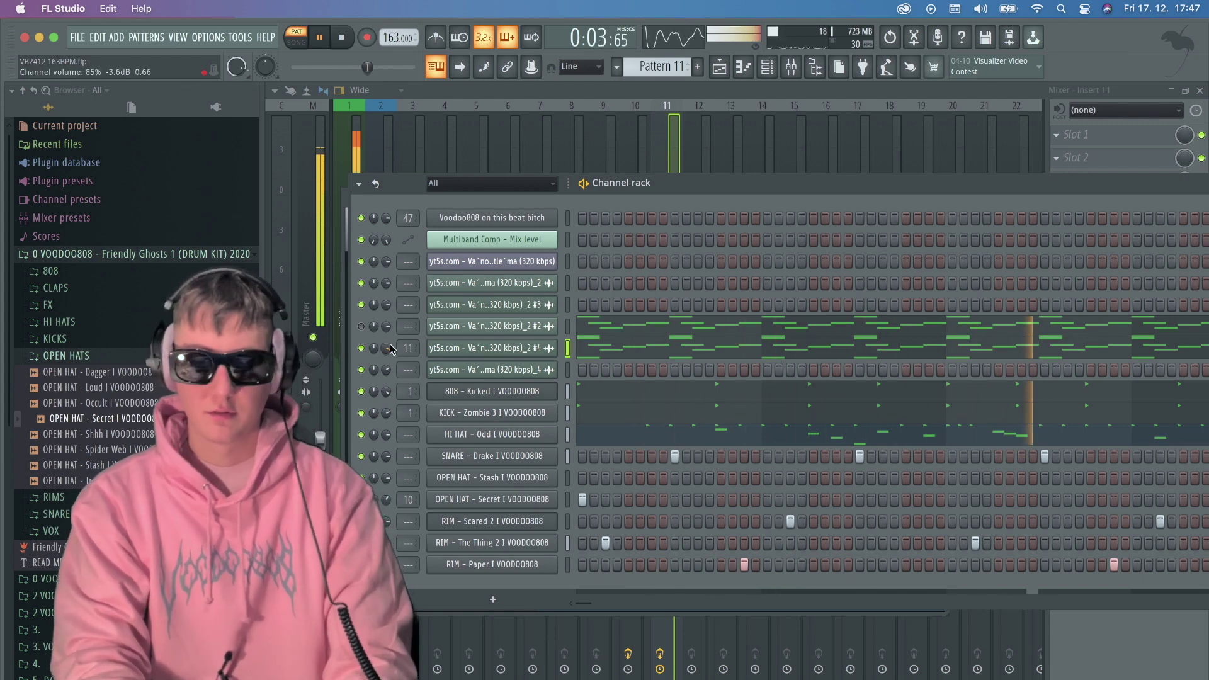
# Transpose all notes of the cloned _2 #4 melody up one octave and play the pattern.
pyautogui.click(648, 351)
pyautogui.press('space')
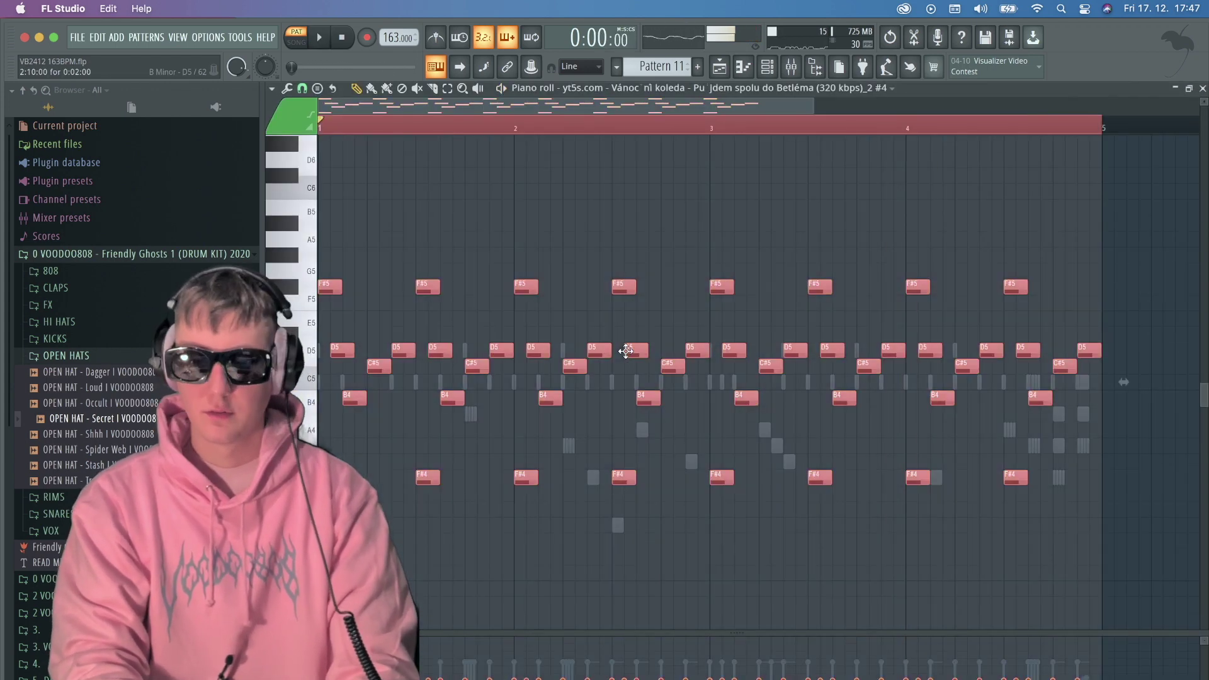
pyautogui.press('super+Up')
pyautogui.press('space')
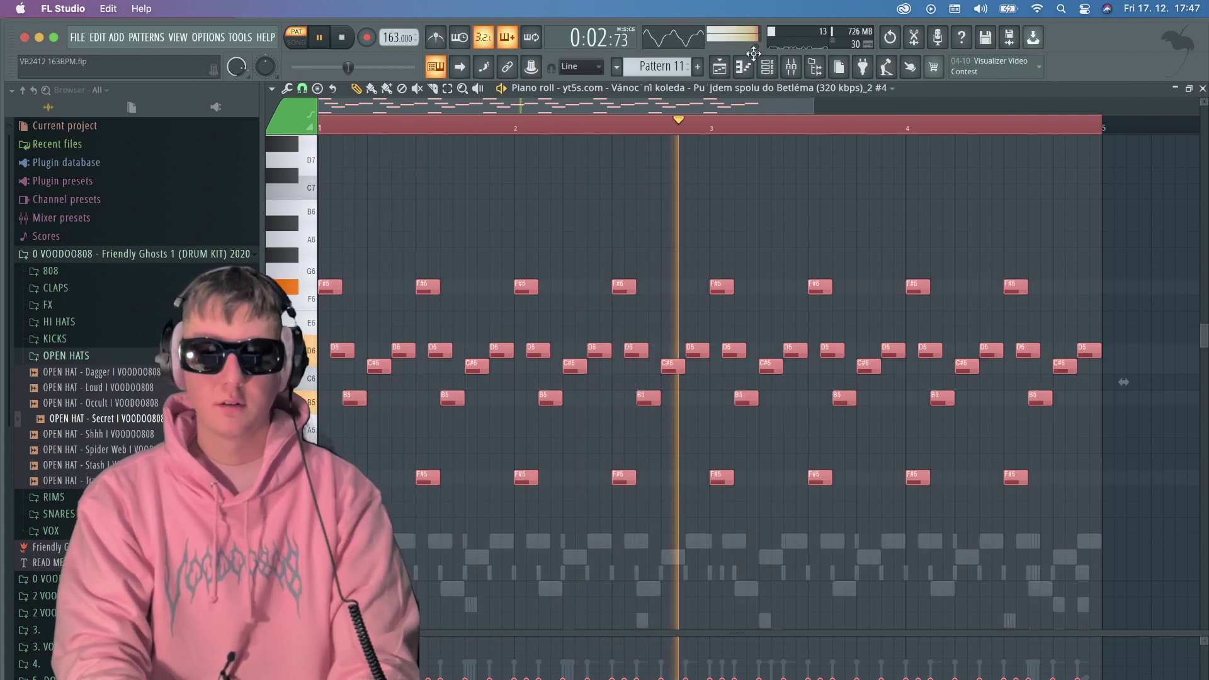
# Add Fruity Reeverb 2 to slot 7 of Insert 11 with the VOODOO808 REEVERB V1 preset at 57% mix level.
pyautogui.click(791, 63)
pyautogui.press('space')
pyautogui.click(1113, 274)
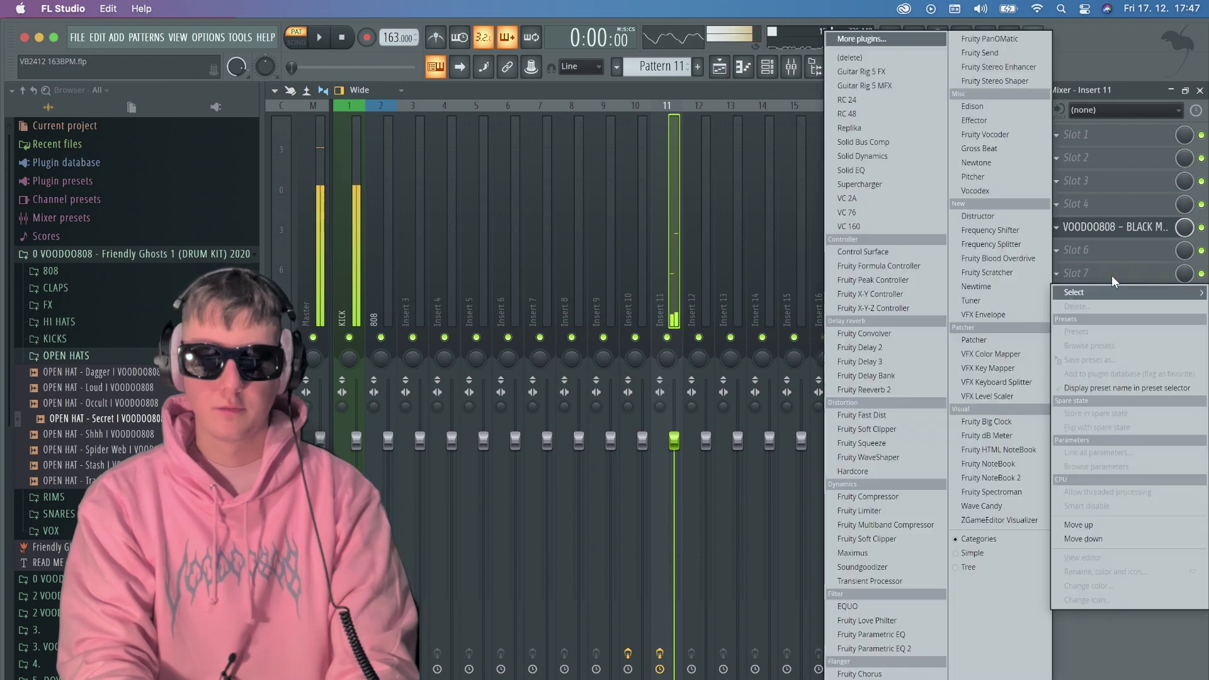
pyautogui.click(861, 389)
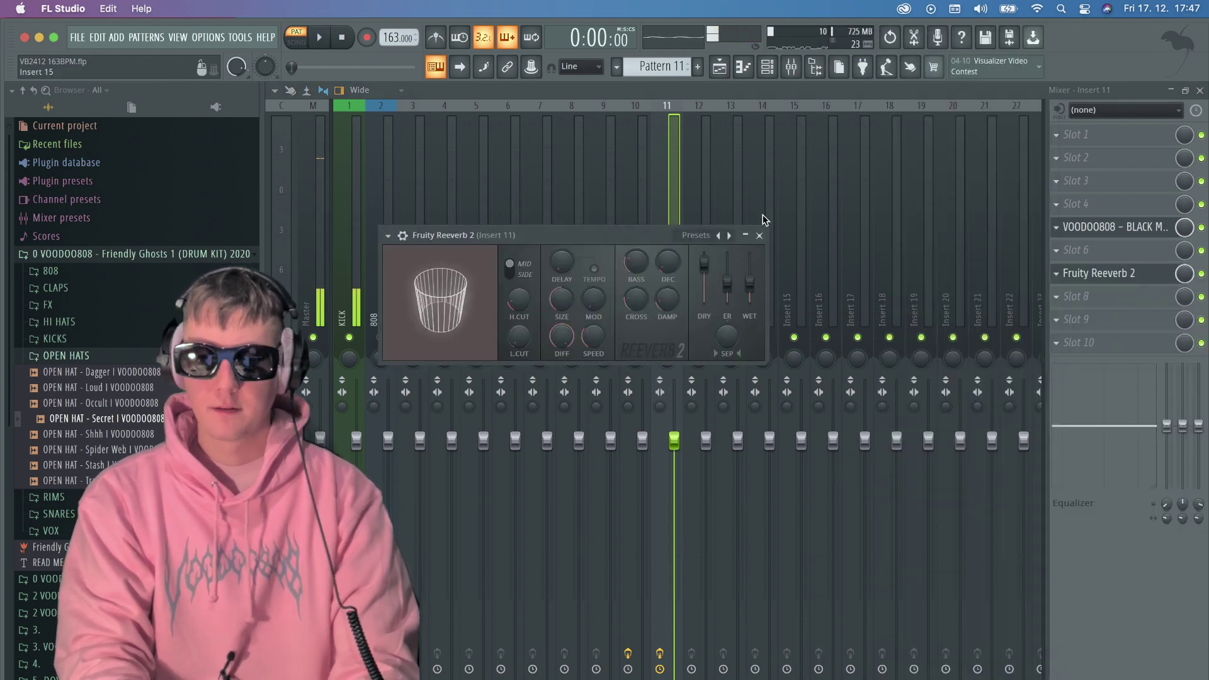
pyautogui.click(728, 235)
pyautogui.click(826, 326)
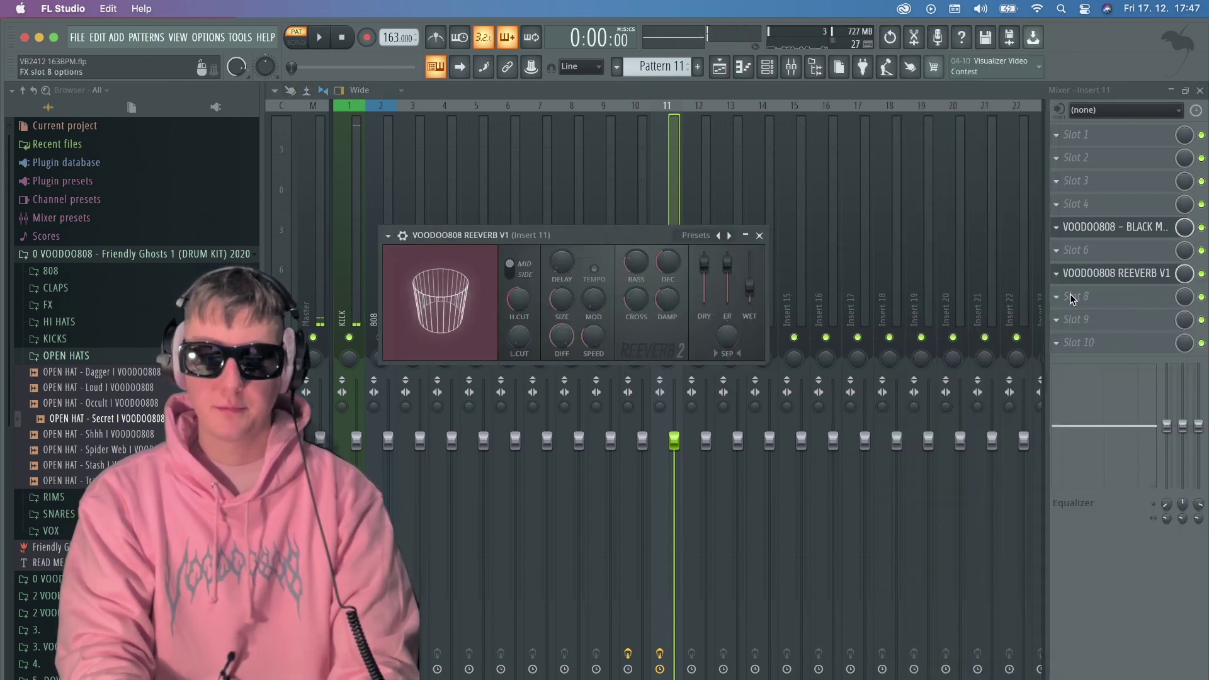
pyautogui.press('space')
pyautogui.press('Escape')
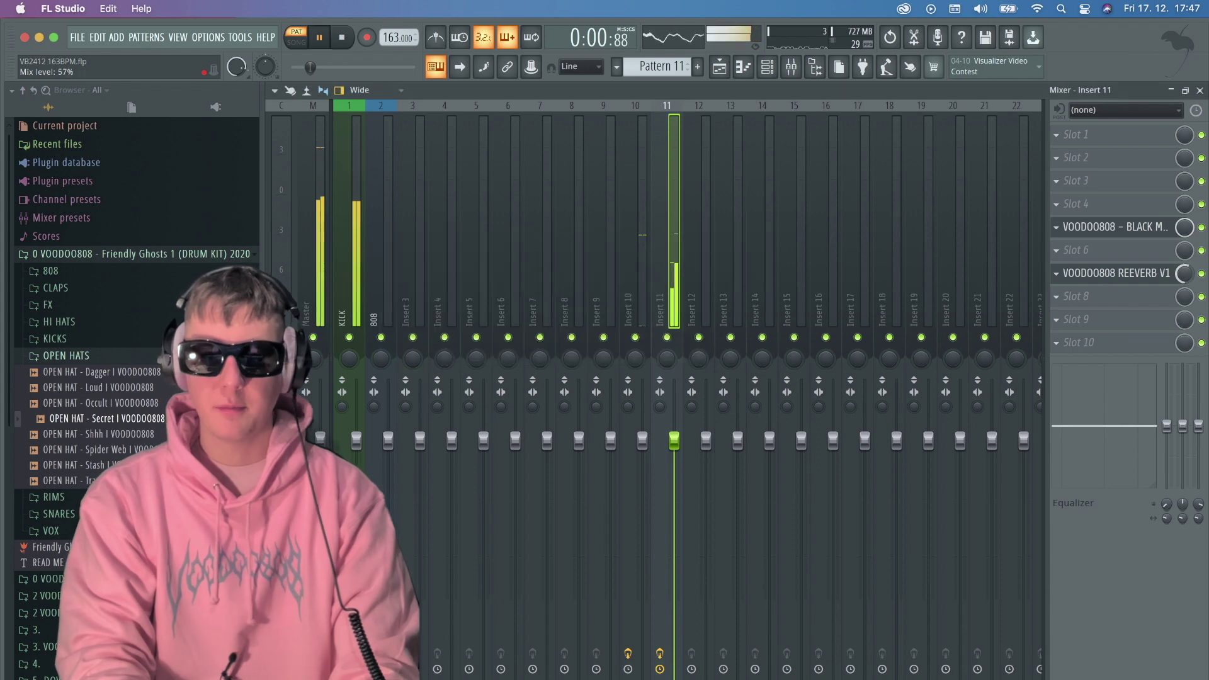
# Add Fruity Chorus to slot 8 of Insert 11 and set its mix level to 25%.
pyautogui.click(1112, 301)
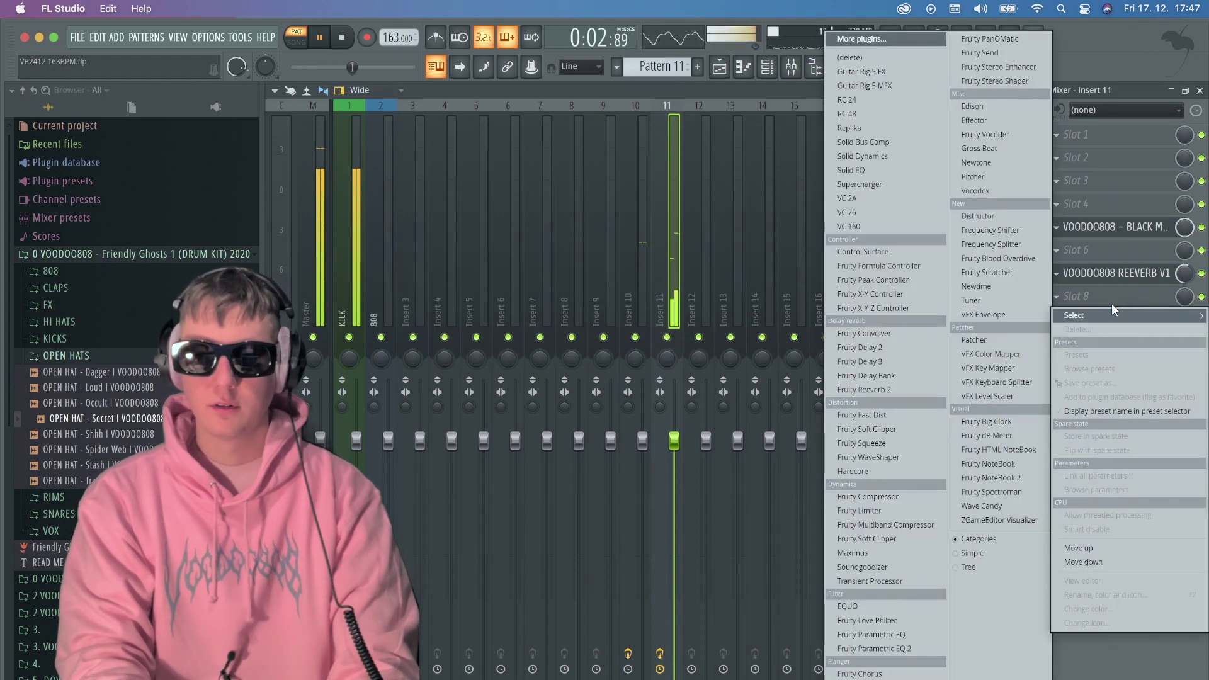
pyautogui.click(919, 674)
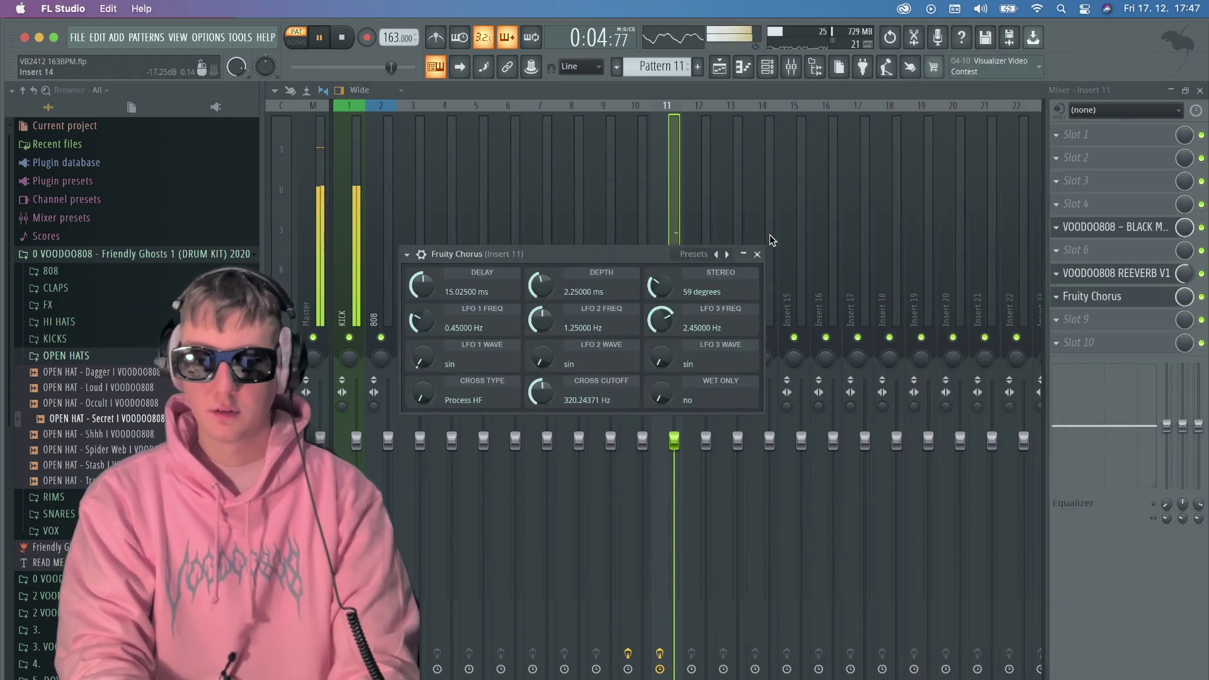
pyautogui.press('Escape')
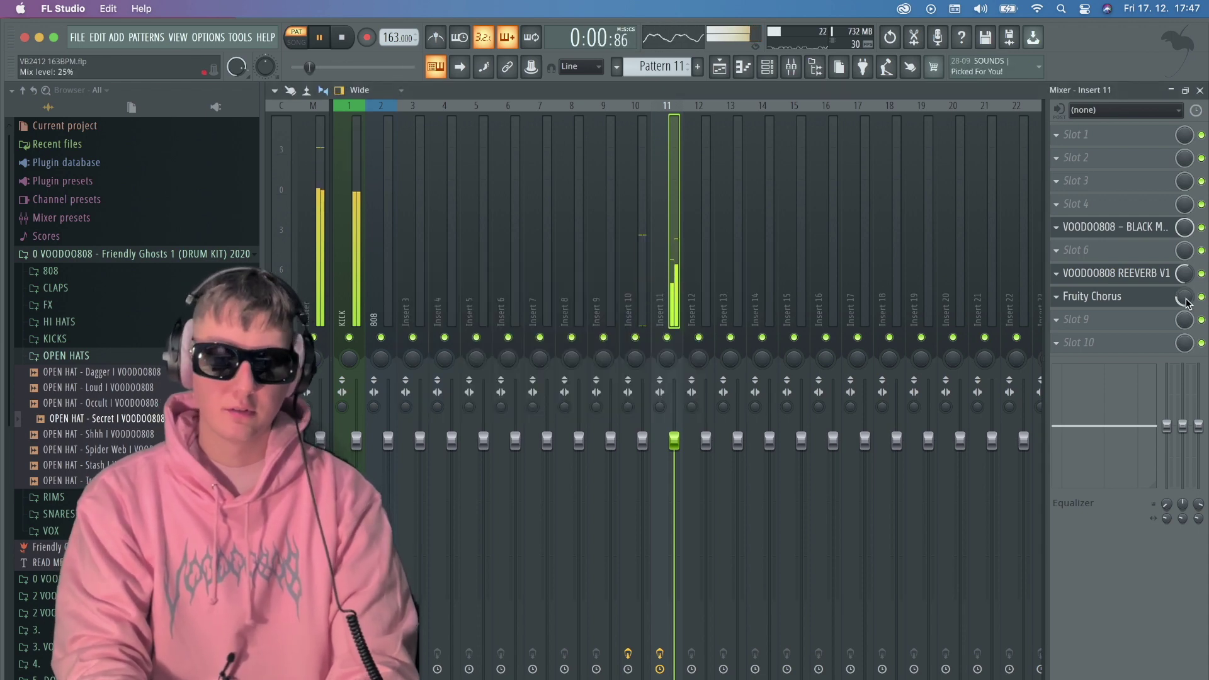
# Add Fruity Delay 2 to slot 6 of Insert 11 with the VOODOO808 DELAY V1 preset.
pyautogui.click(1133, 251)
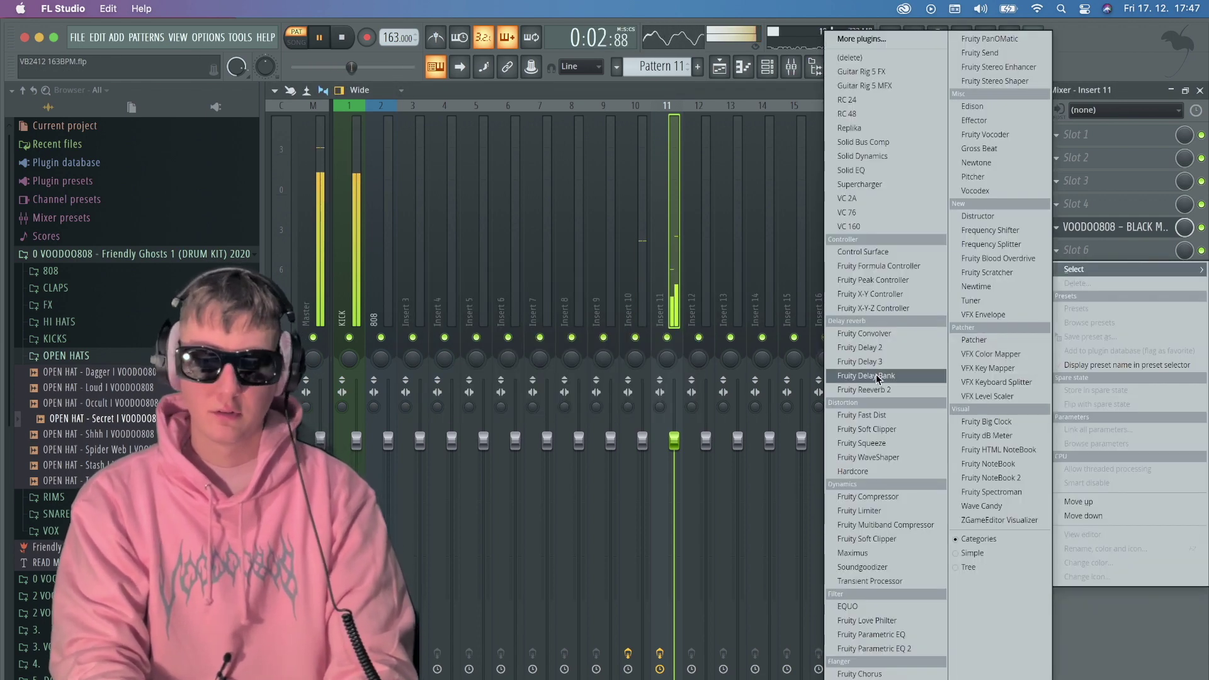
pyautogui.click(863, 347)
pyautogui.click(617, 216)
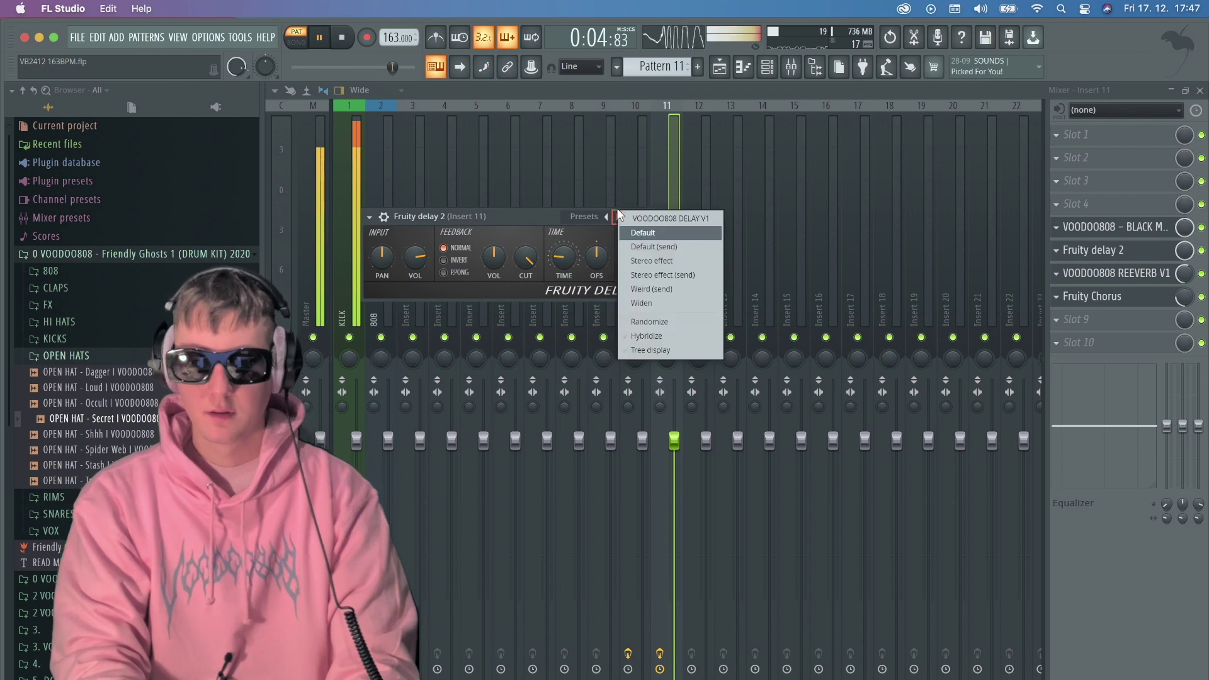
pyautogui.click(671, 218)
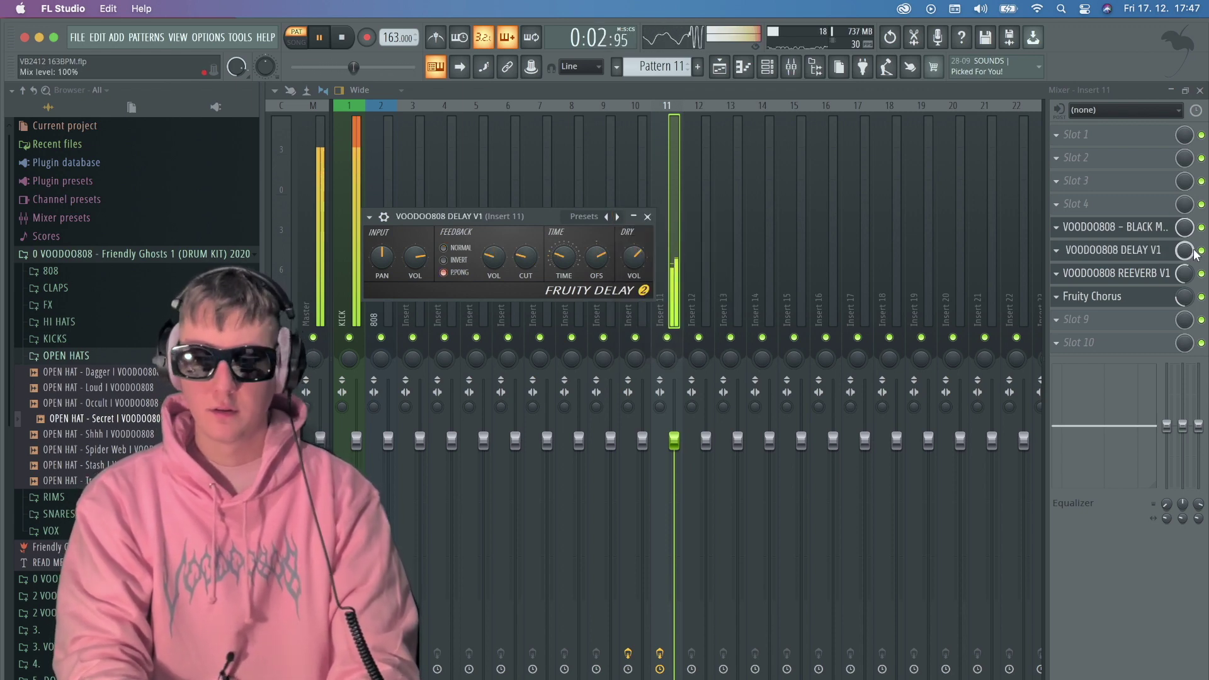
# Stop playback, unmute the original _2 #2 melody channel and set the cloned _2 #4 channel's volume to 60%.
pyautogui.click(768, 67)
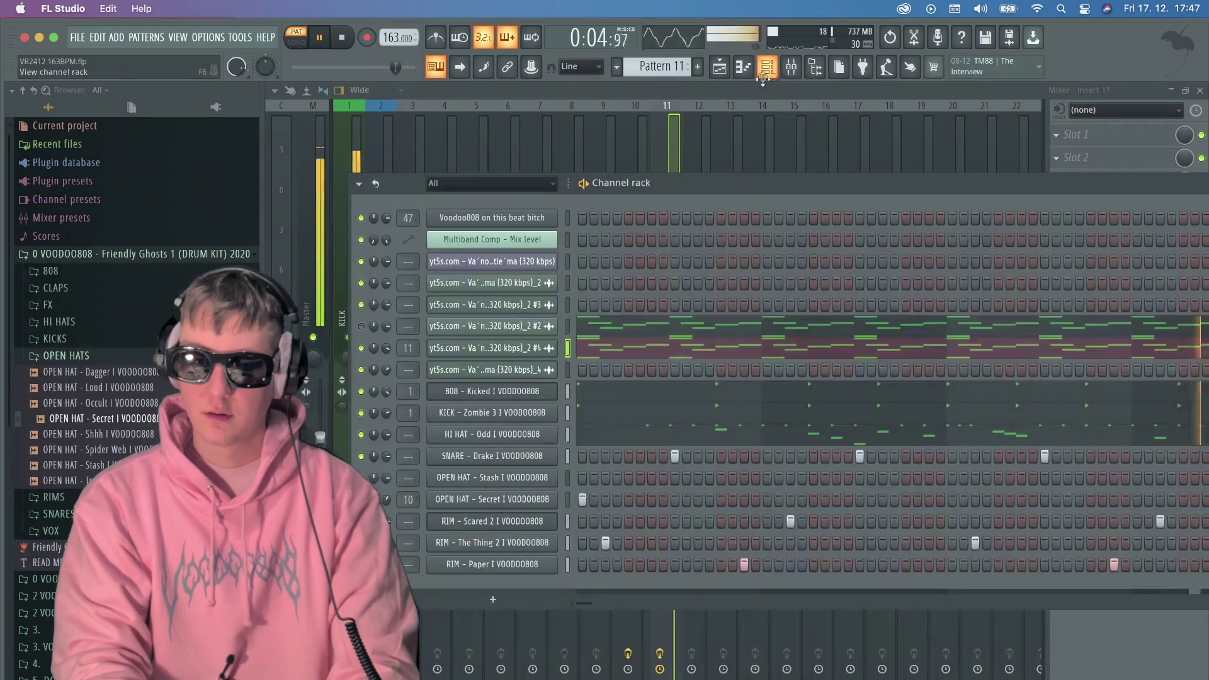
pyautogui.press('space')
pyautogui.click(360, 327)
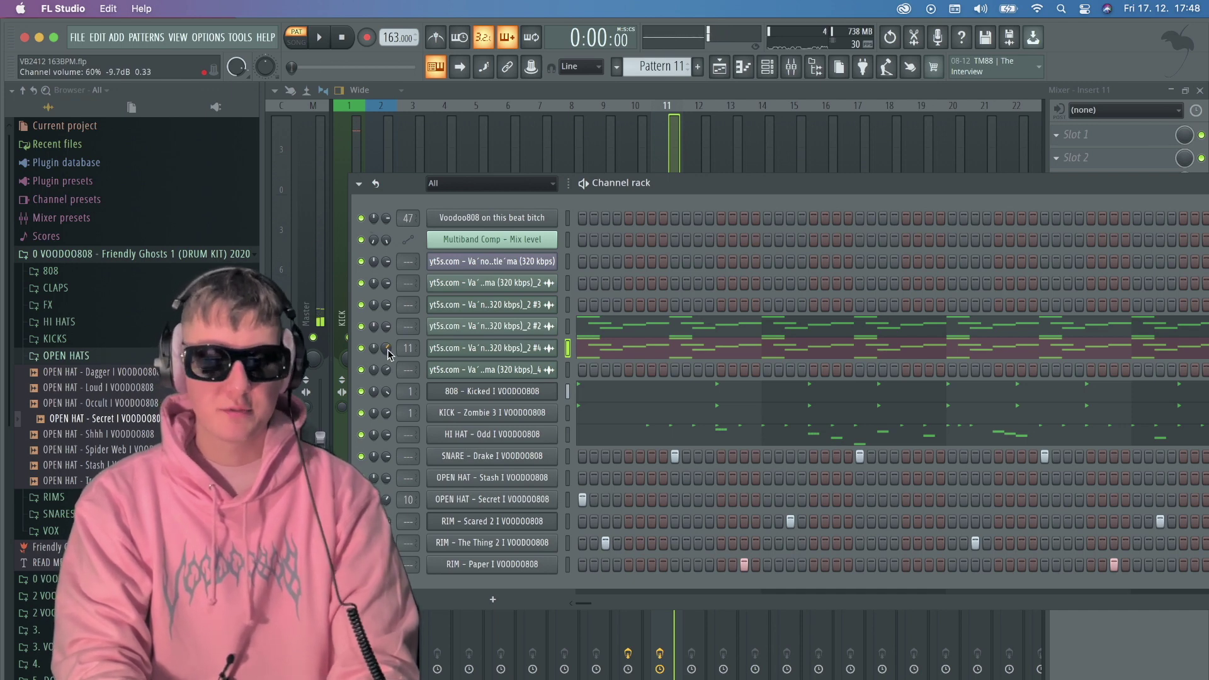
# Play the pattern and set the cloned _2 #4 melody channel's volume to 78% against the full beat.
pyautogui.press('space')
pyautogui.moveTo(387, 349); pyautogui.dragTo(387, 333)
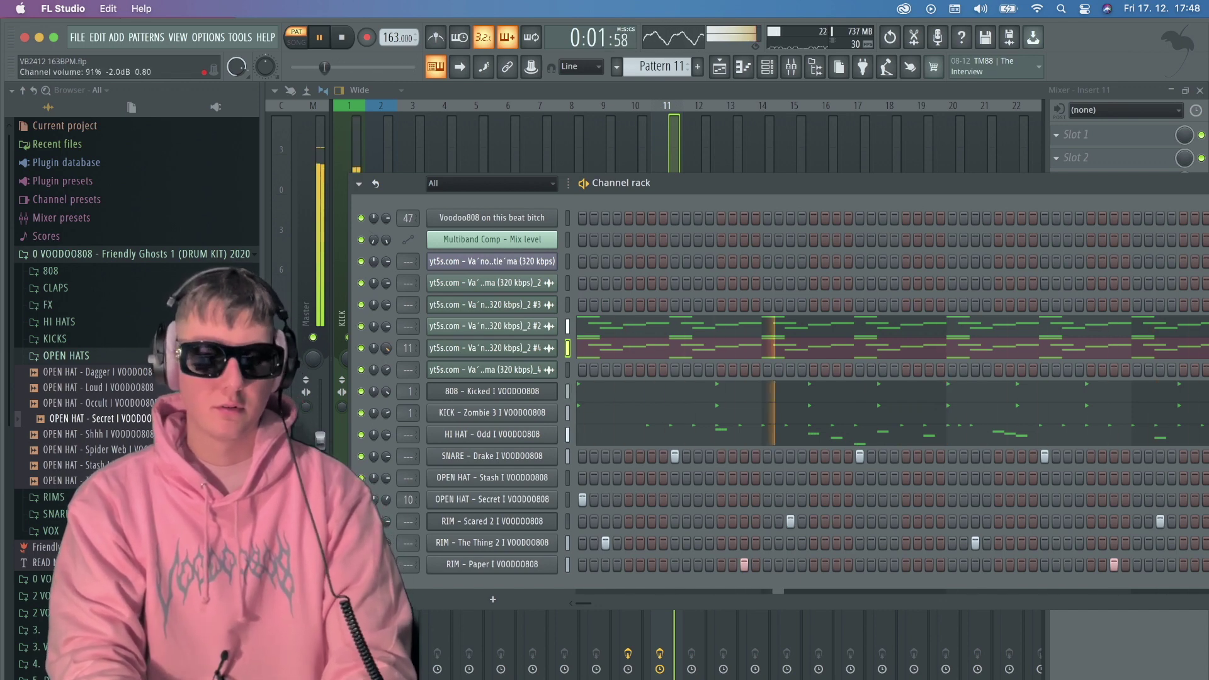
pyautogui.moveTo(388, 350); pyautogui.dragTo(388, 358)
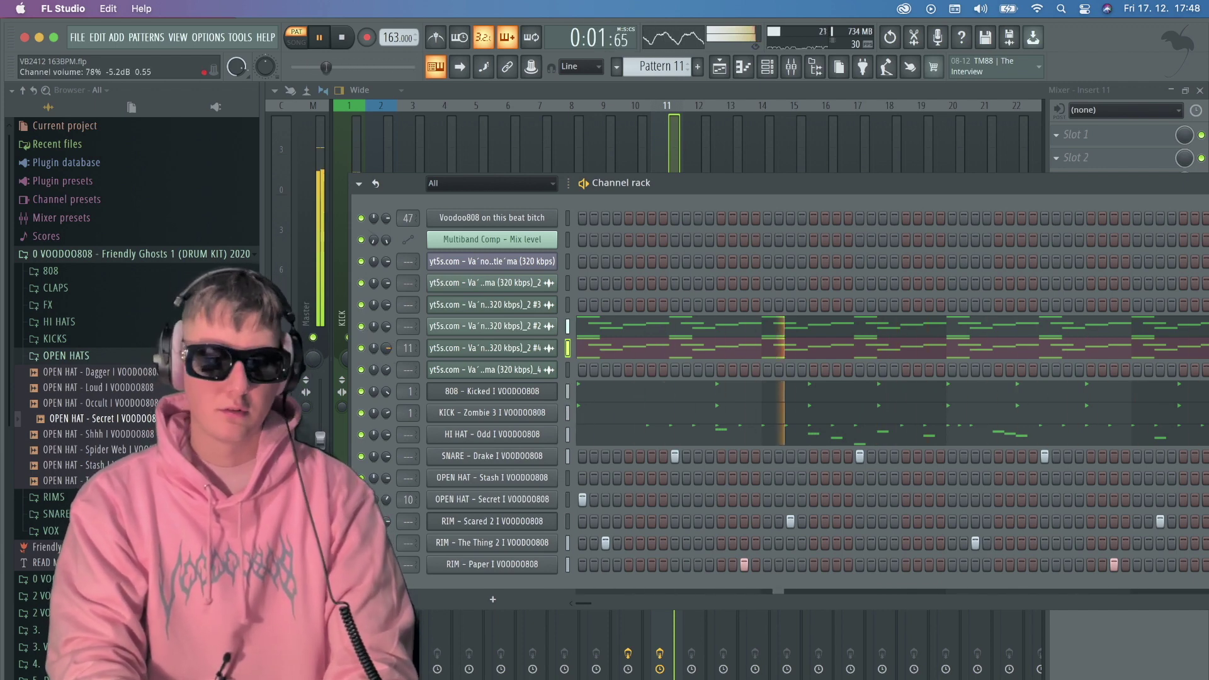
# Set Insert 11's stereo separation to 100% separated and the cloned _2 #4 channel's volume to 72%, checking with playback.
pyautogui.press('space')
pyautogui.click(666, 154)
pyautogui.press('space')
pyautogui.moveTo(658, 403); pyautogui.dragTo(658, 411)
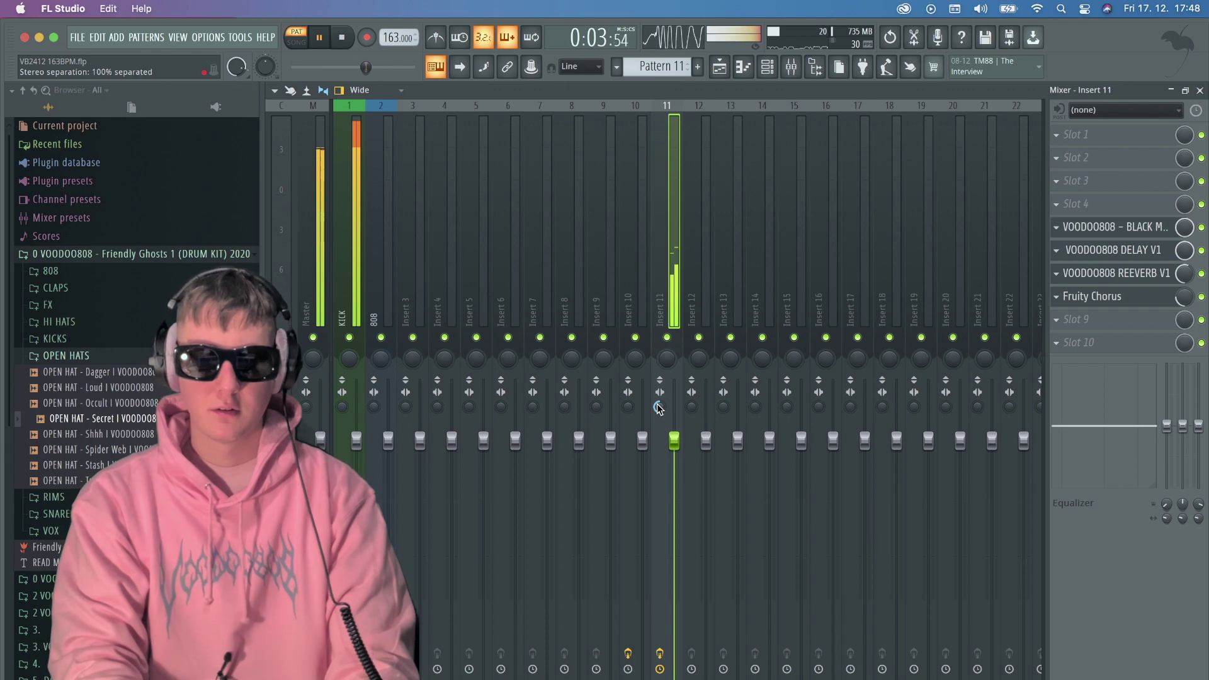
pyautogui.click(769, 67)
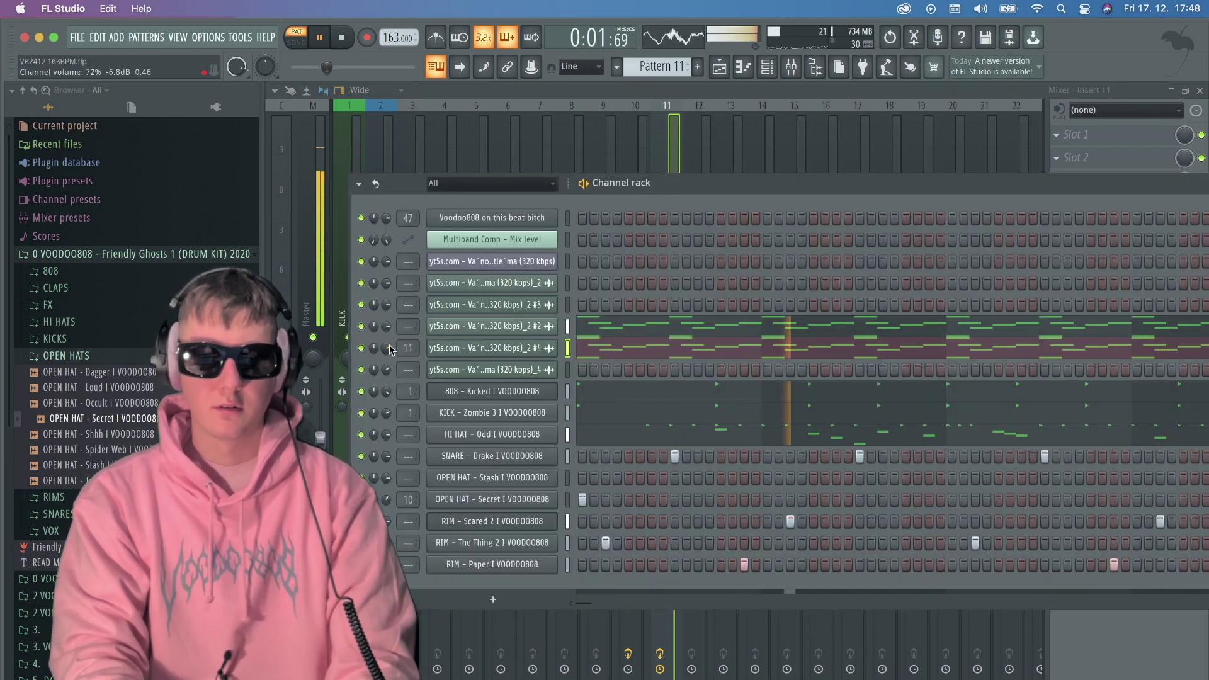
pyautogui.press('space')
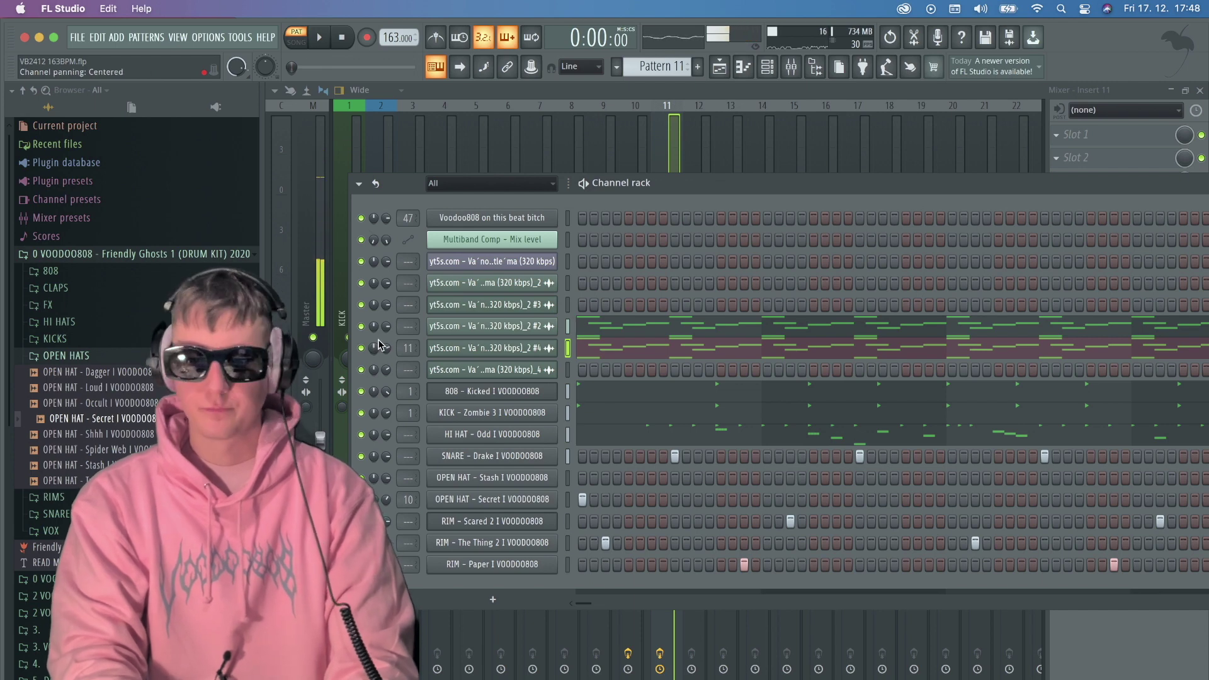
# Delete all existing clips from the playlist arrangement.
pyautogui.click(724, 69)
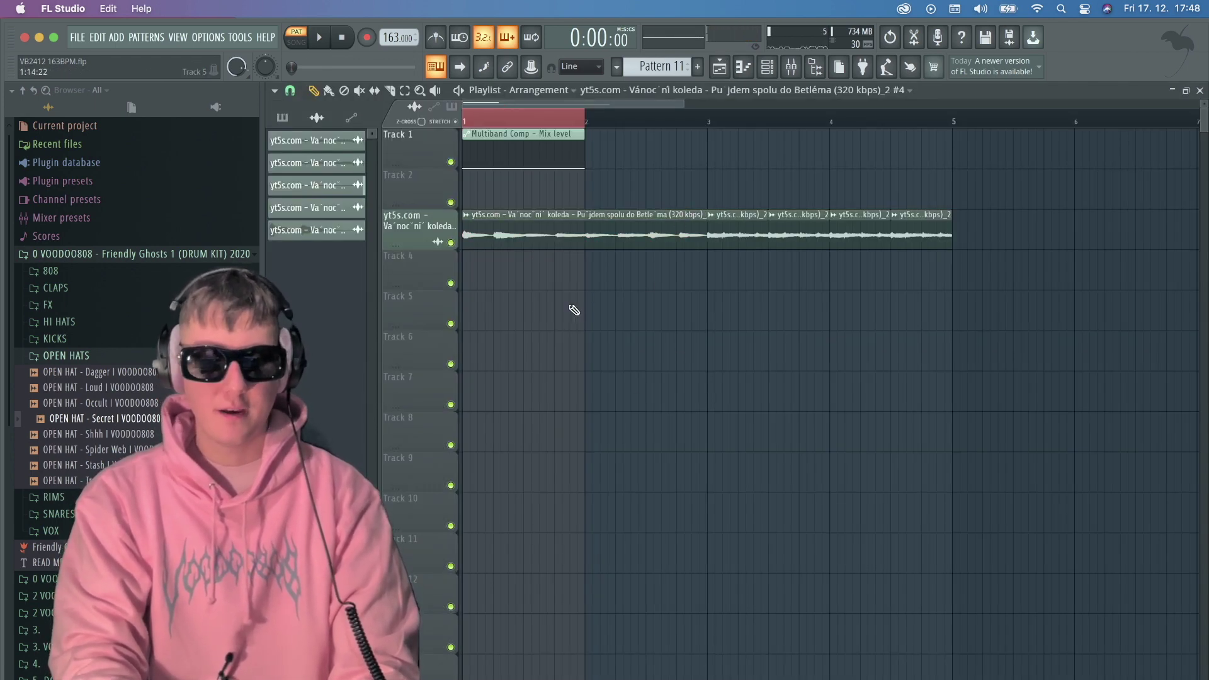
pyautogui.hotkey('ctrl', 'a')
pyautogui.press('Delete')
# Split Pattern 11 by channel and place the resulting patterns at bar 1 on separate playlist tracks, starting with track 3.
pyautogui.click(288, 121)
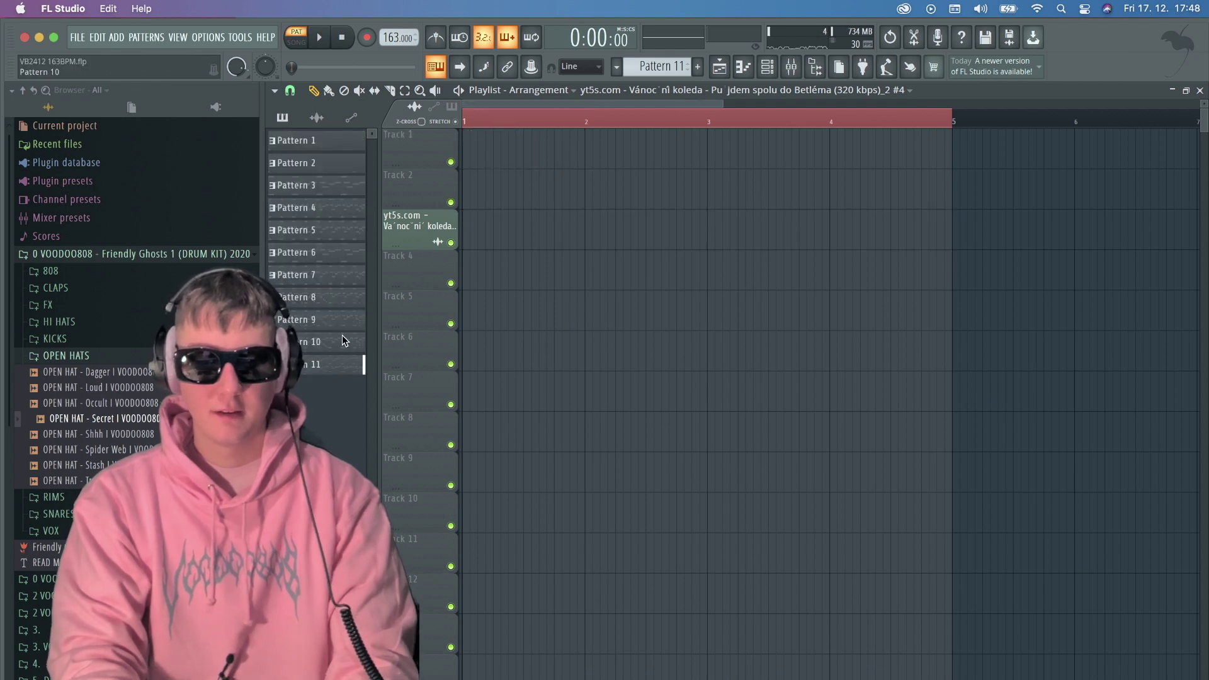
pyautogui.rightClick(315, 365)
pyautogui.click(343, 599)
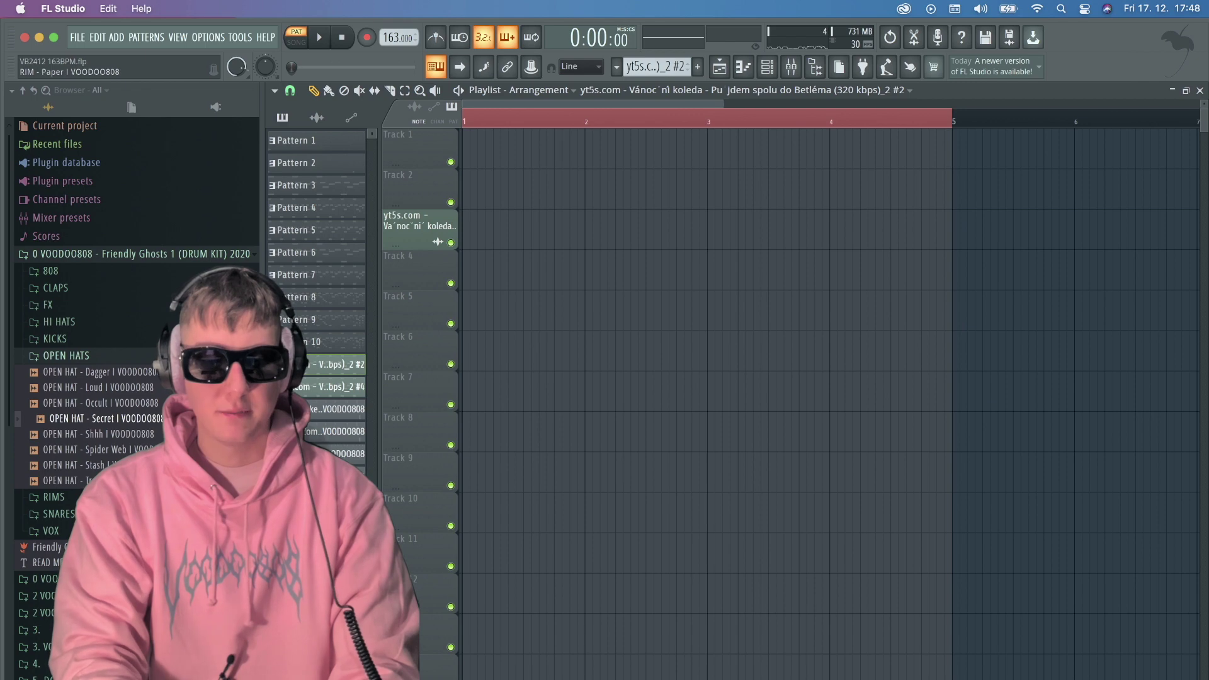
pyautogui.moveTo(317, 372); pyautogui.dragTo(418, 226)
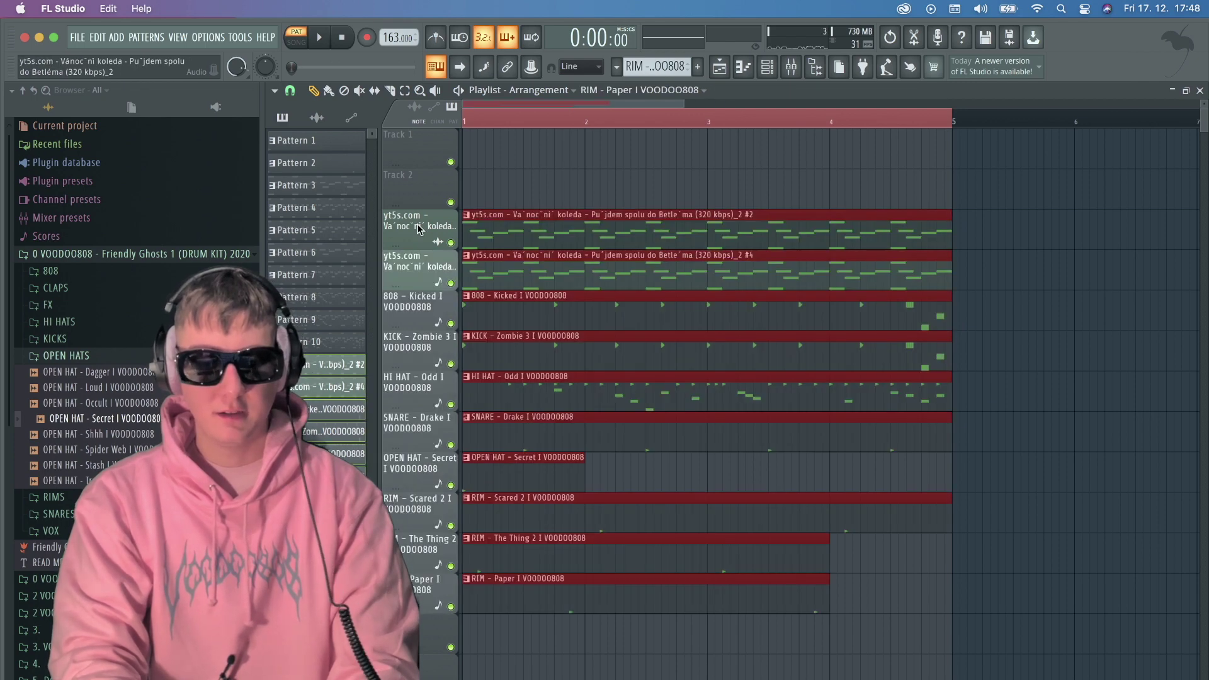
# Duplicate the four-bar block repeatedly until the arrangement runs through bar 44, and select the whole arrangement.
pyautogui.hotkey('ctrl', 'b')
pyautogui.hotkey('ctrl', 'b')
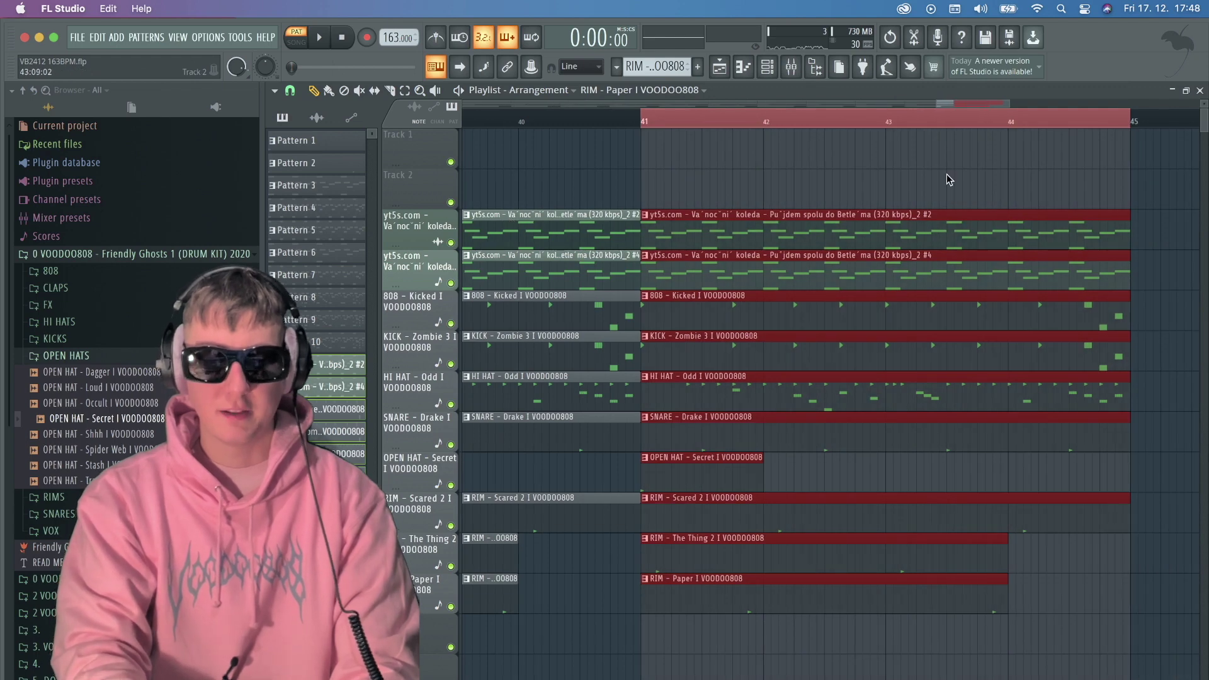
pyautogui.moveTo(935, 104); pyautogui.dragTo(179, 288)
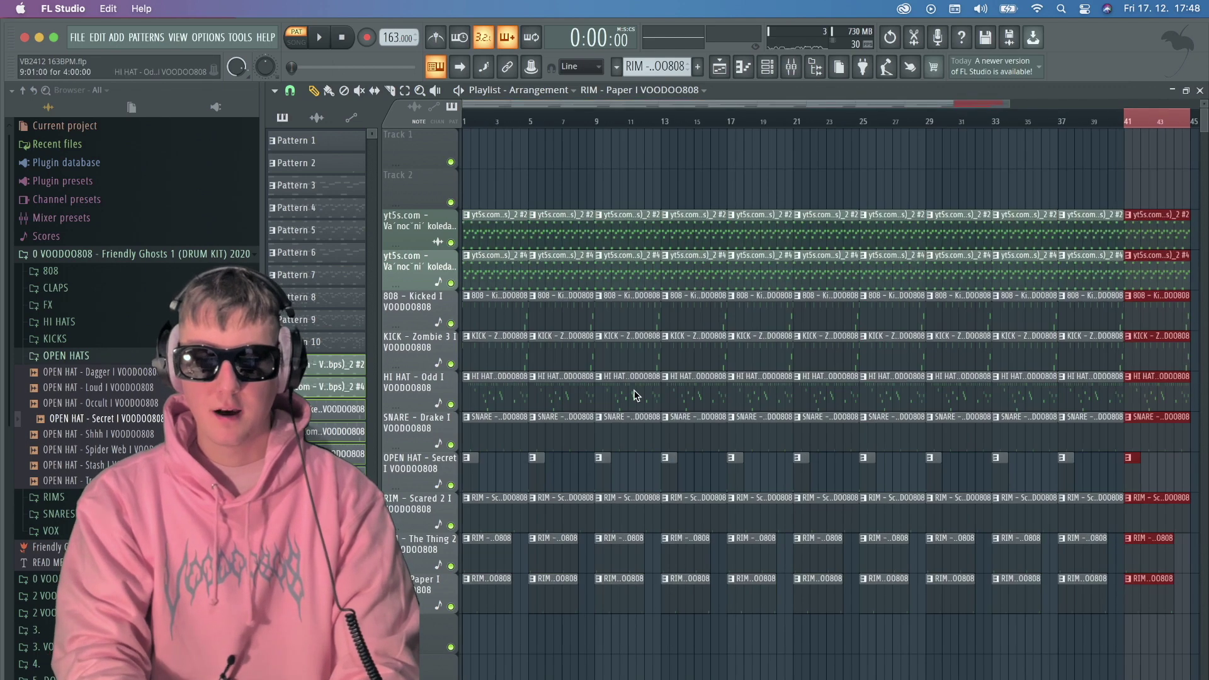
pyautogui.hotkey('ctrl', 'a')
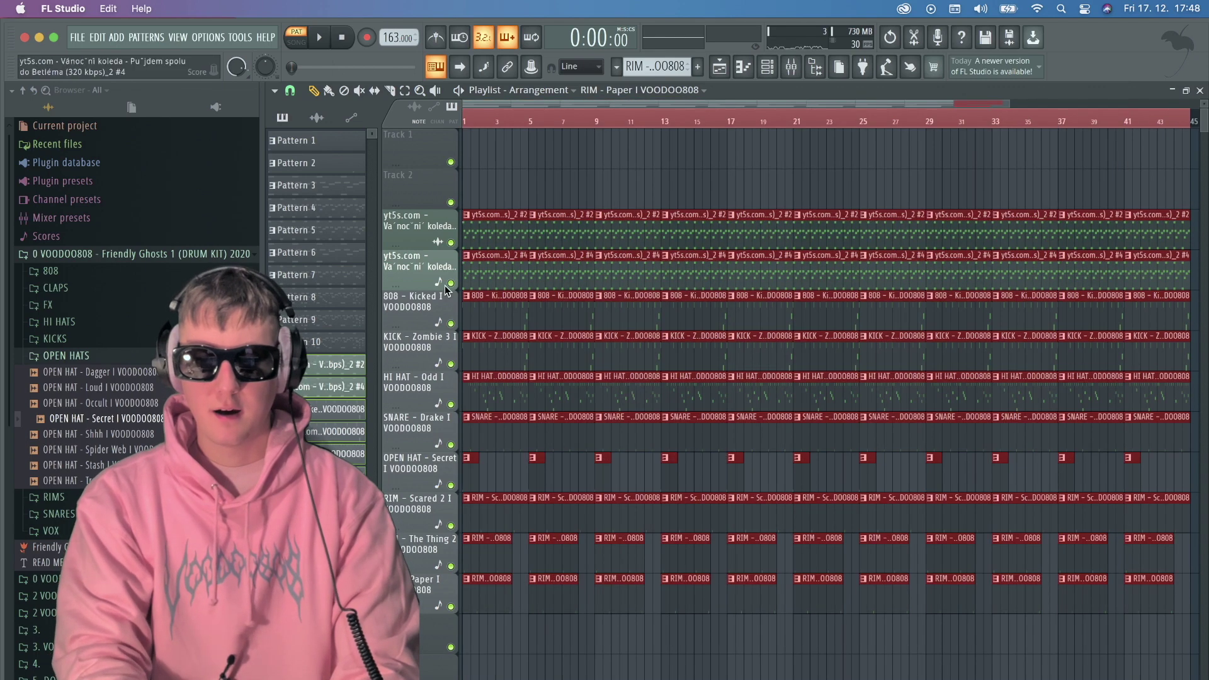
# Audition the main melody track soloed, delete the clips of all other tracks from bars 1 to 8, and end the solo.
pyautogui.rightClick(450, 242)
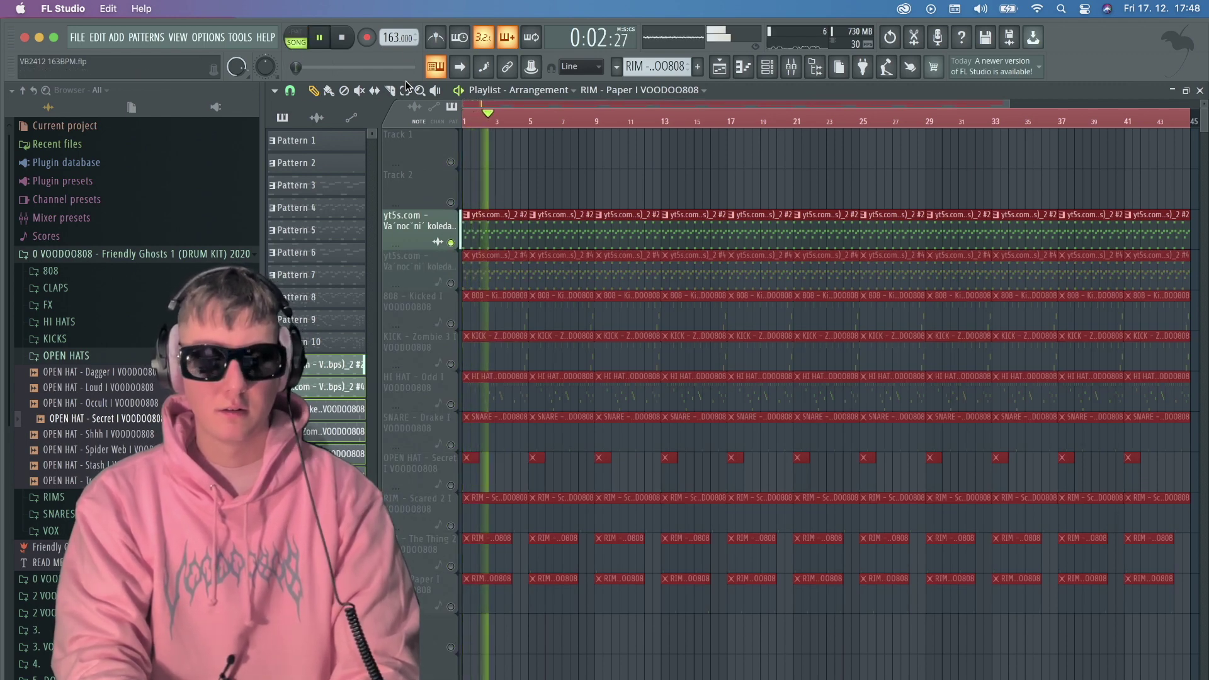
pyautogui.moveTo(591, 260); pyautogui.dragTo(464, 598)
pyautogui.press('Delete')
pyautogui.rightClick(447, 243)
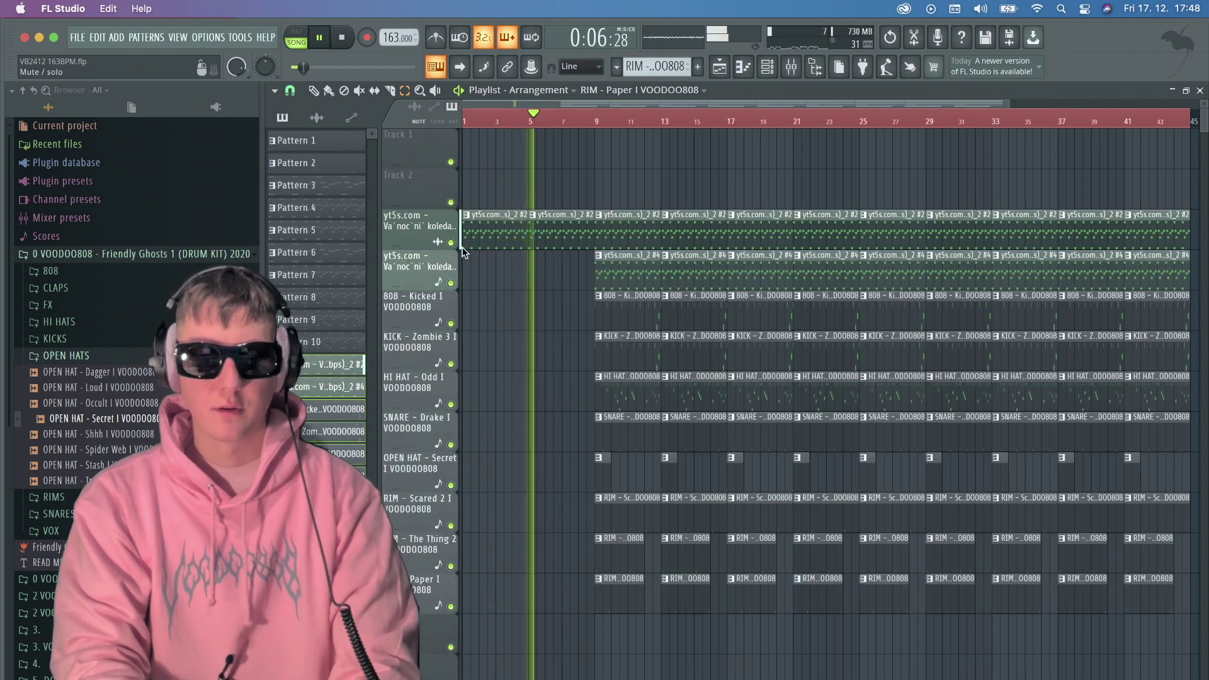
# Delete the cloned _2 #4 melody clips from bars 9 to 16 and the kick clips from bars 17 to 24.
pyautogui.moveTo(620, 280); pyautogui.dragTo(717, 279)
pyautogui.press('Delete')
pyautogui.scroll(3, 636, 640)
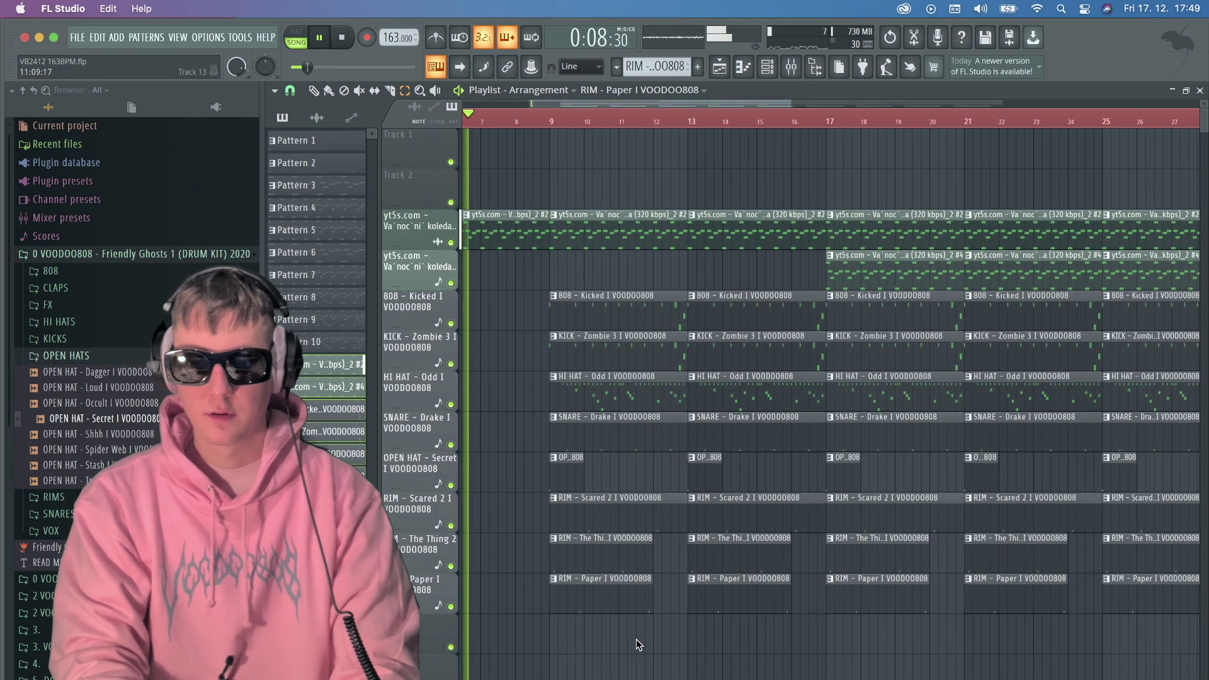
pyautogui.moveTo(897, 350); pyautogui.dragTo(1062, 342)
pyautogui.press('Delete')
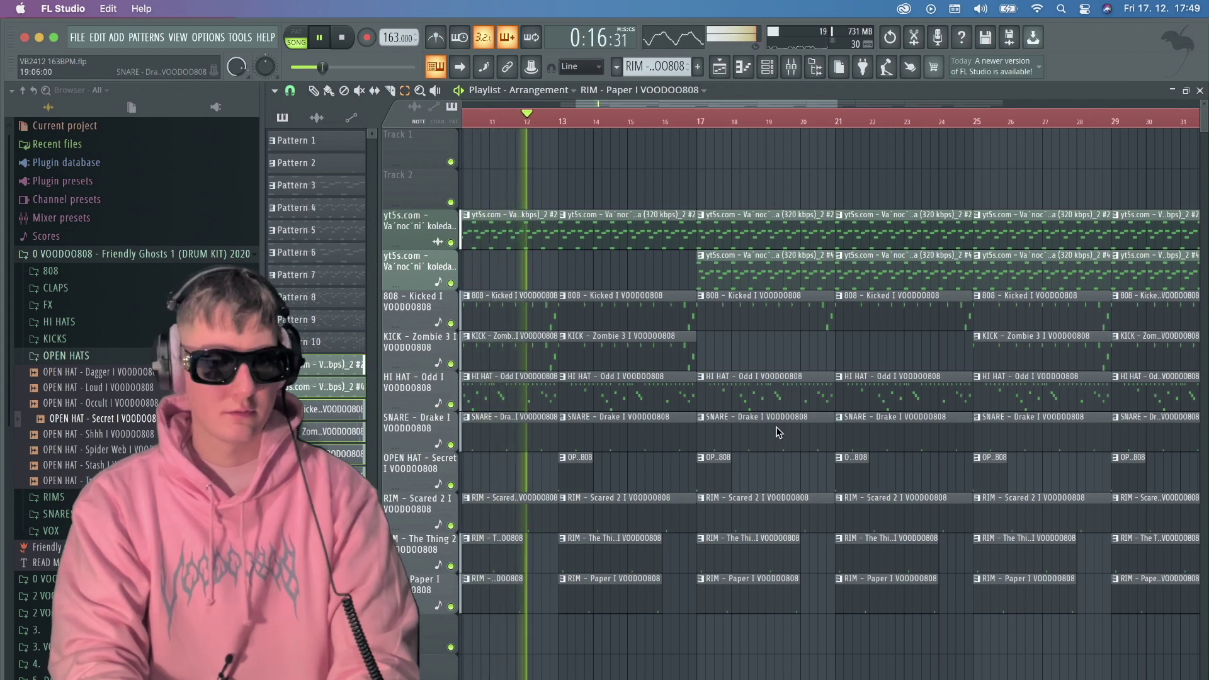
# Slice the hi-hat, snare and rim clips at bar 19 and delete the hi-hat, snare, open hat and rim parts in bars 17 and 18.
pyautogui.click(391, 92)
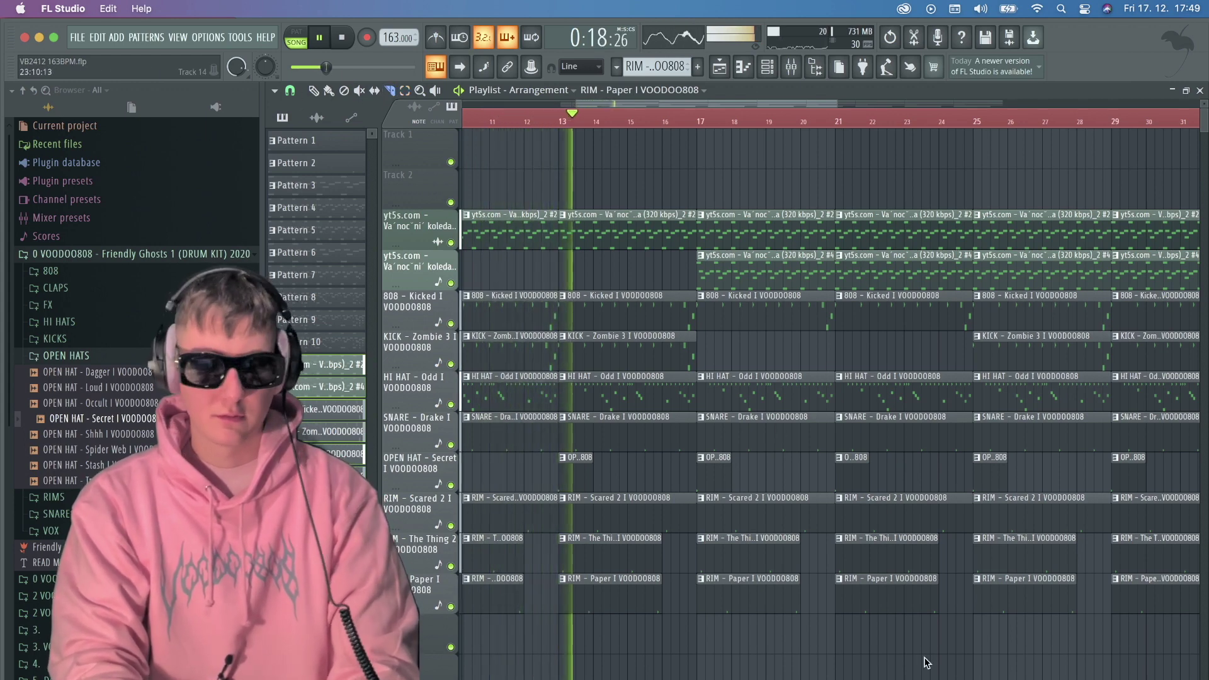
pyautogui.moveTo(770, 670); pyautogui.dragTo(764, 351)
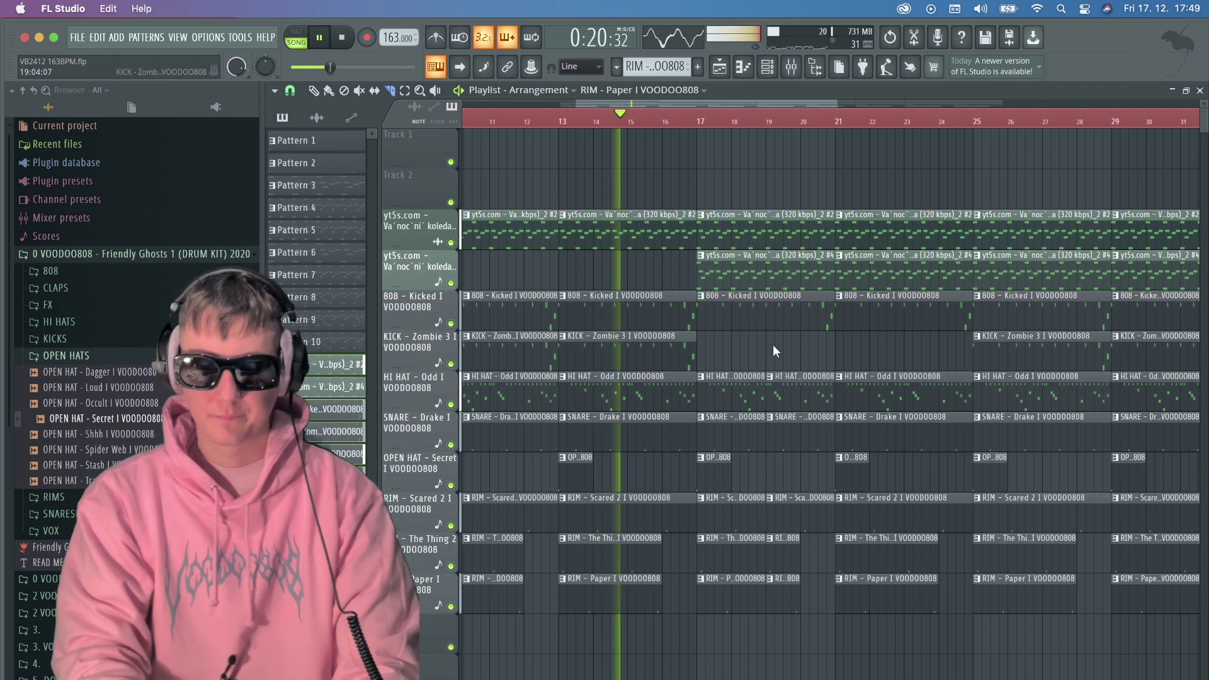
pyautogui.click(406, 94)
pyautogui.moveTo(696, 372); pyautogui.dragTo(767, 614)
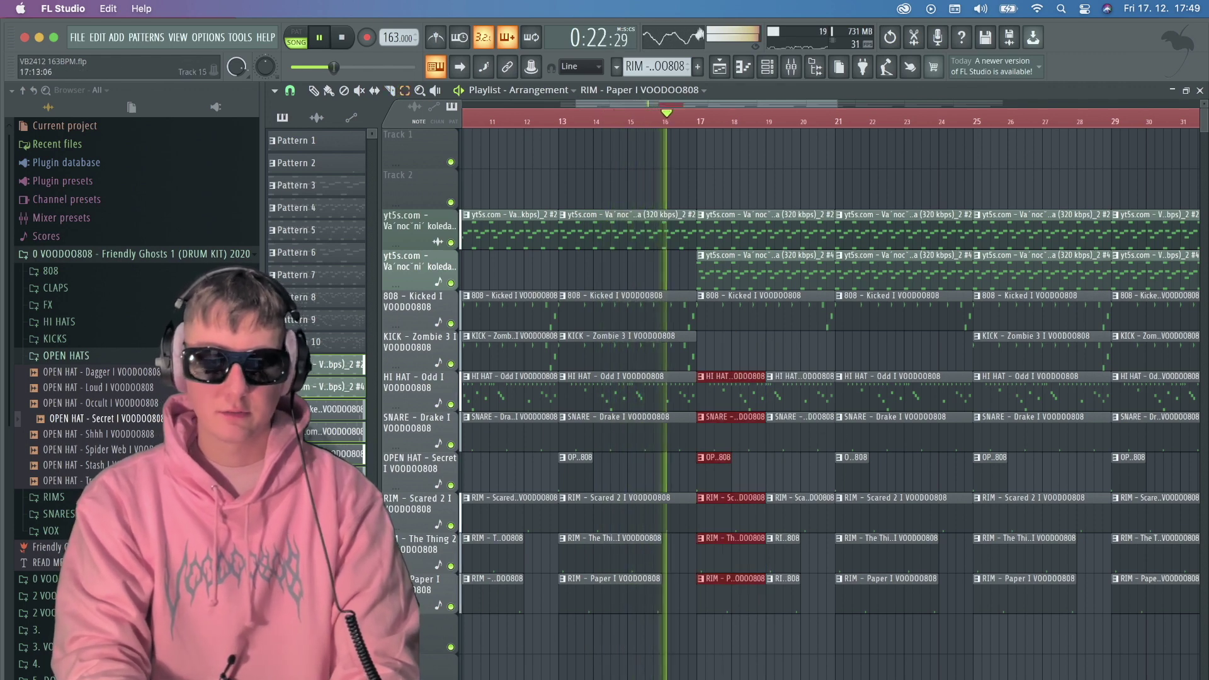
pyautogui.press('Delete')
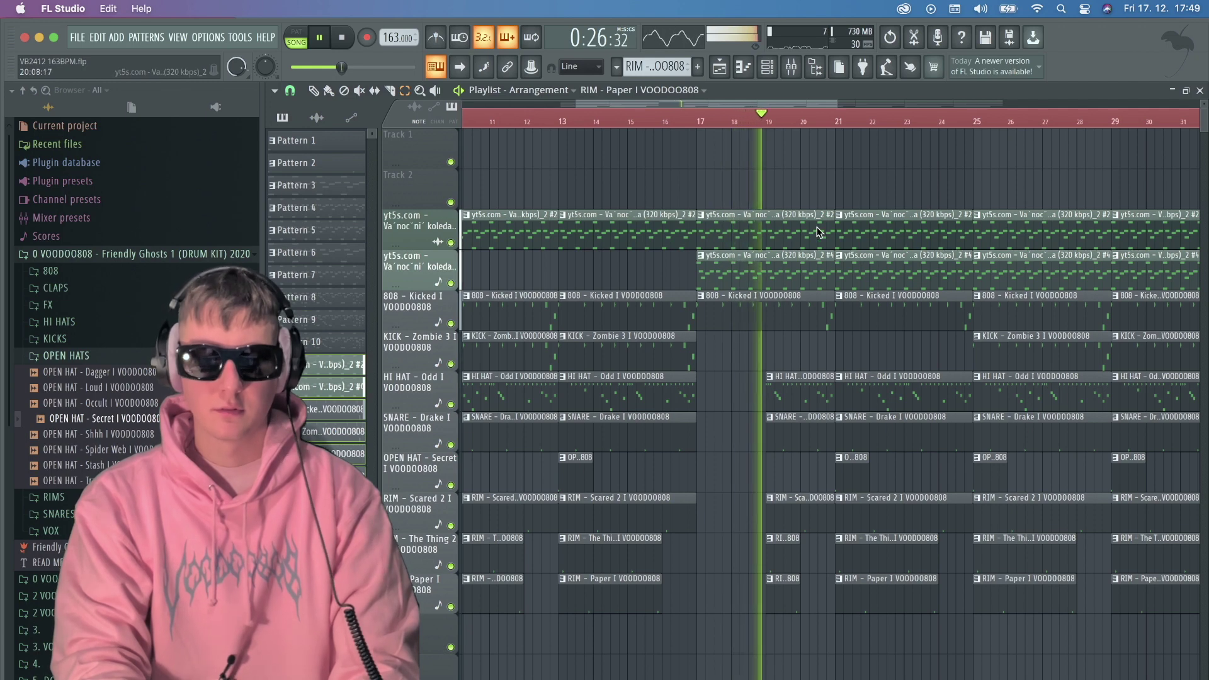
# Delete the cloned melody clips from bars 25 to 32 and shorten the clip starting at bar 21 to a length of 3:12:00.
pyautogui.hscroll(2, 840, 391)
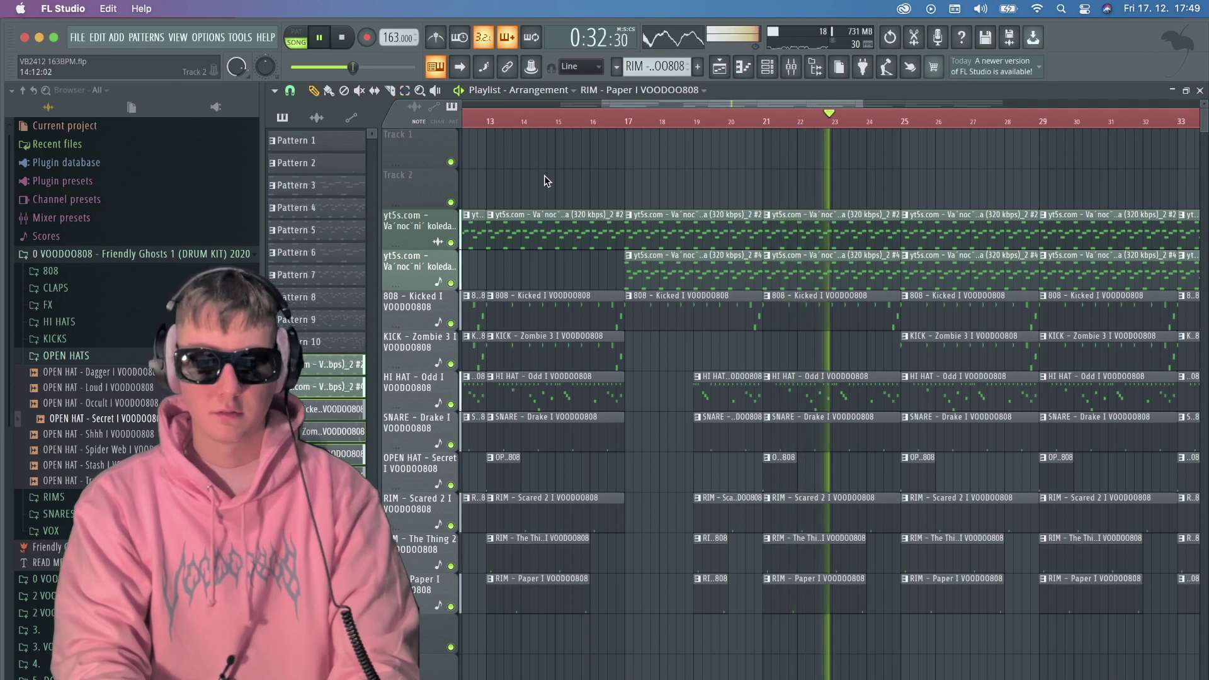
pyautogui.hscroll(3, 850, 345)
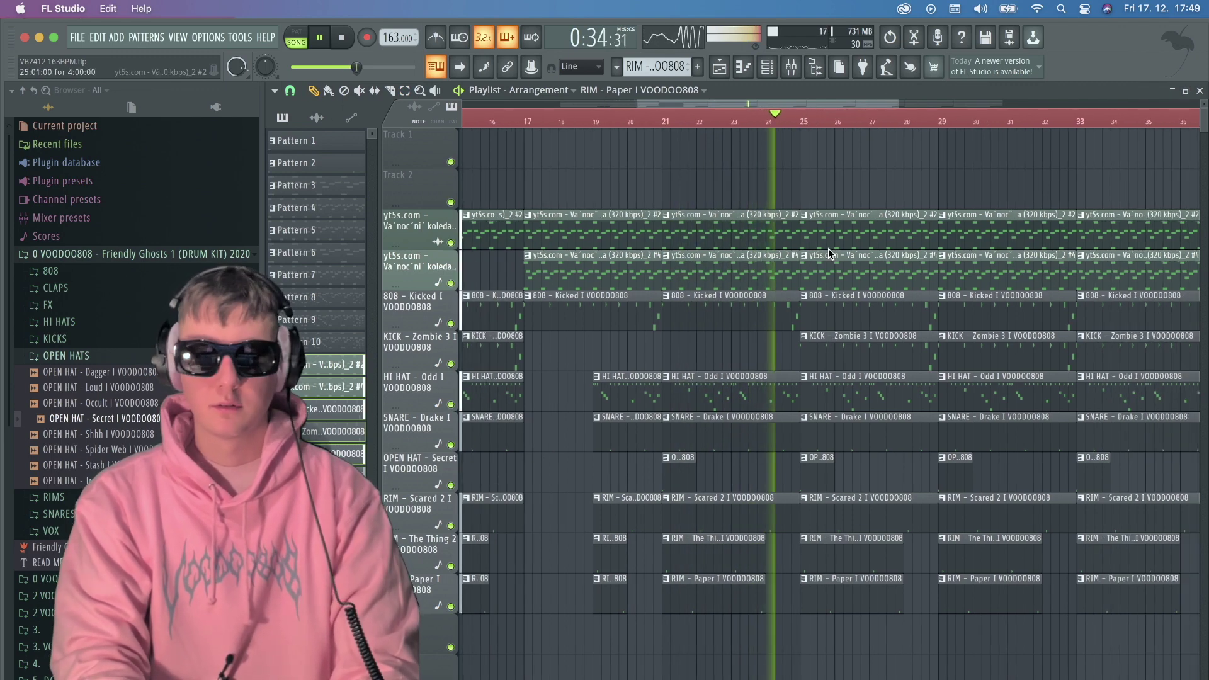
pyautogui.rightClick(837, 266)
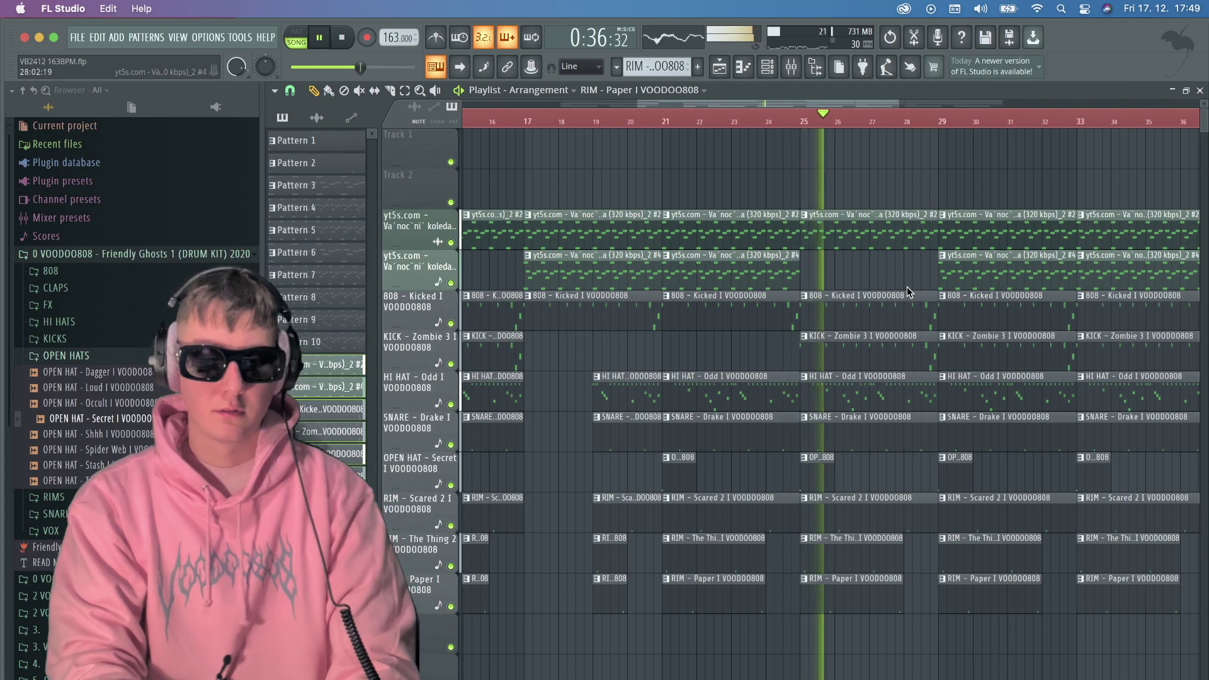
pyautogui.moveTo(797, 277); pyautogui.dragTo(791, 278)
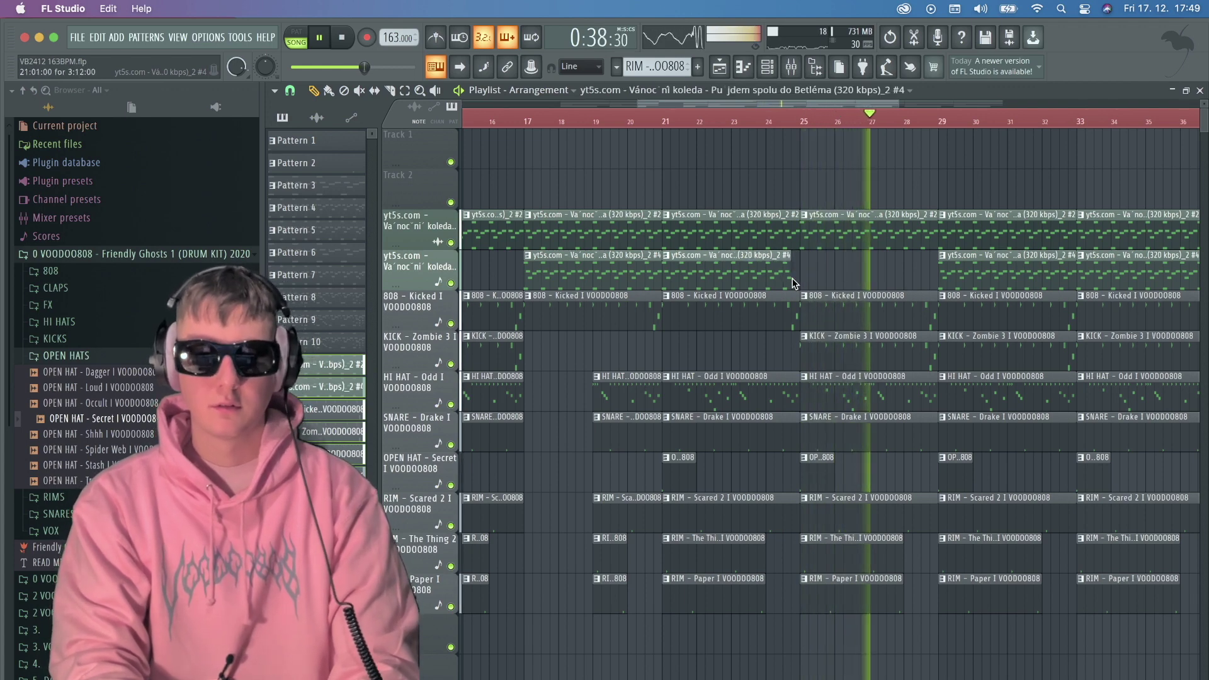
pyautogui.rightClick(990, 282)
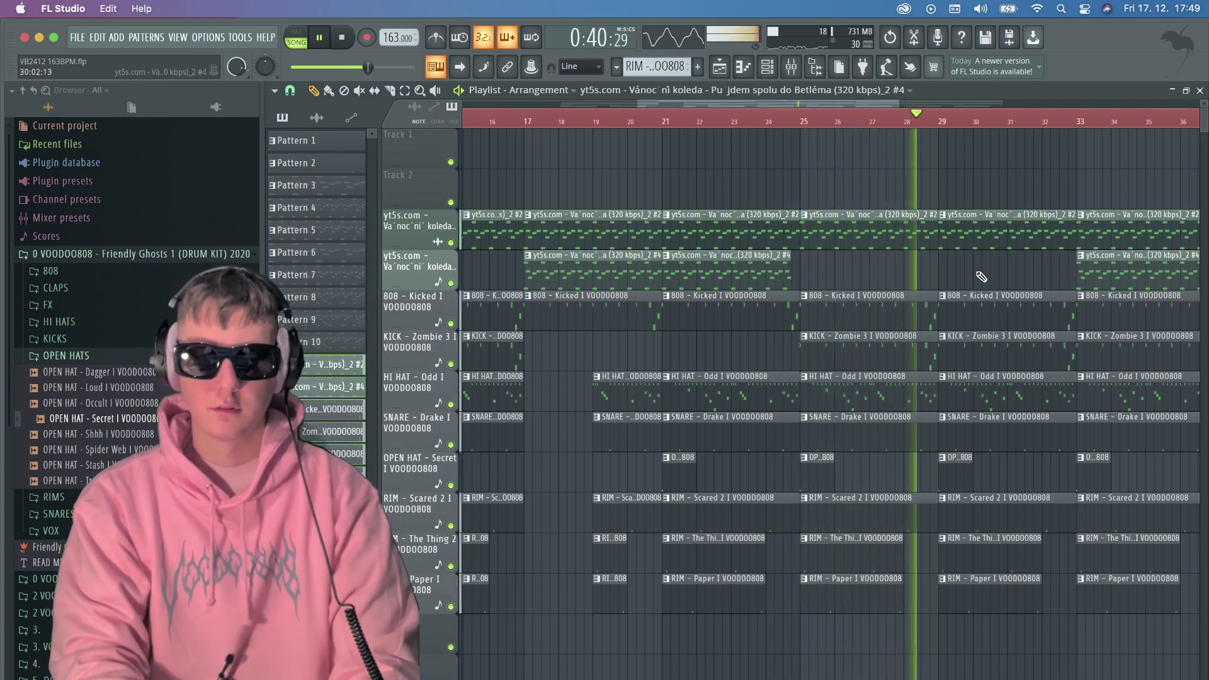
# Delete the kick, hi-hat, snare, open hat and rim clips in bars 33 to 36 and the kick clip in bars 37 to 40.
pyautogui.hscroll(4, 982, 277)
pyautogui.hscroll(5, 982, 277)
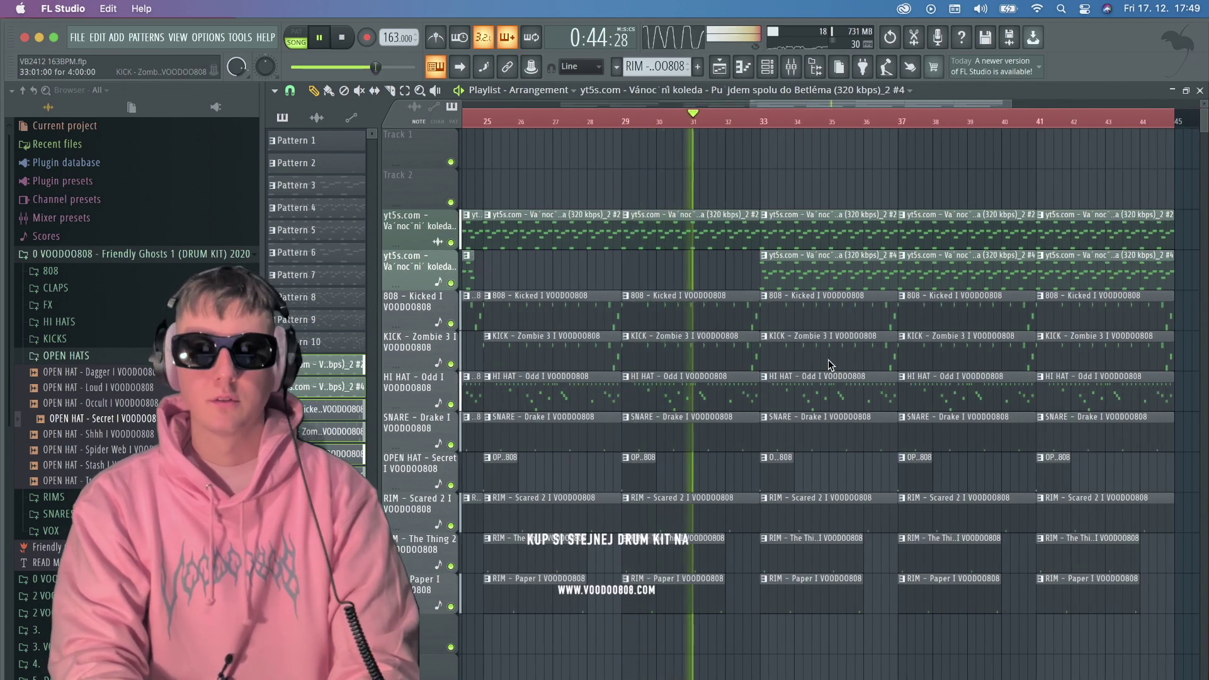
pyautogui.rightClick(793, 343)
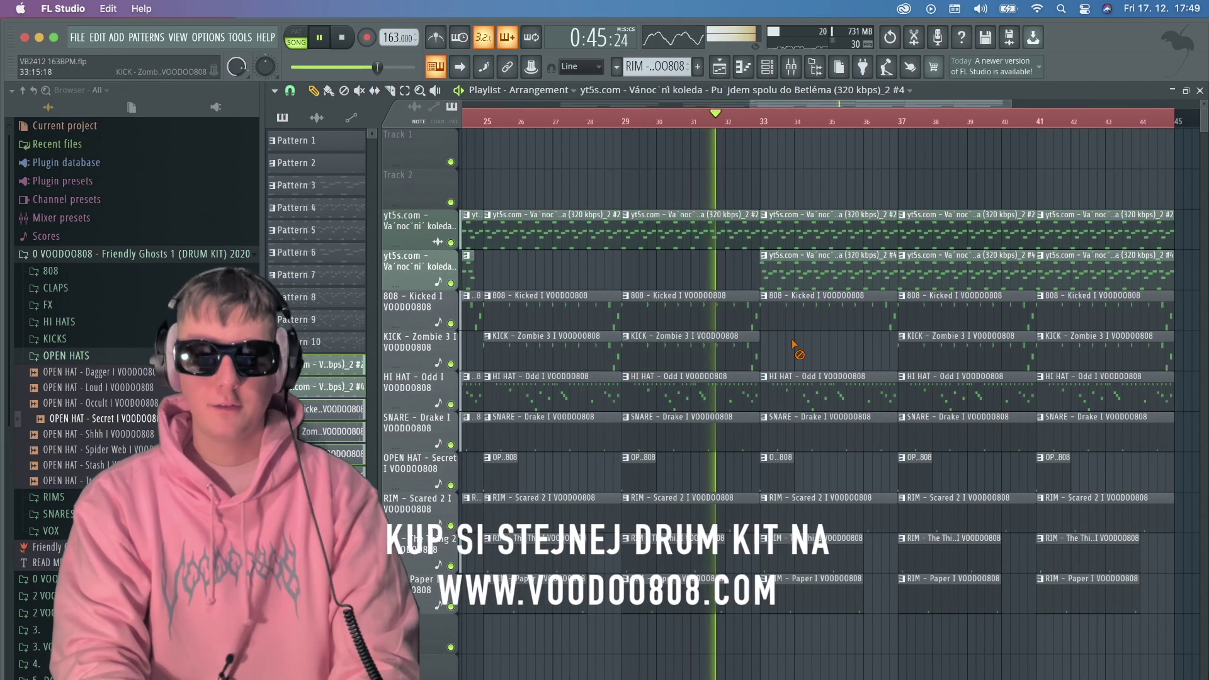
pyautogui.rightClick(790, 392)
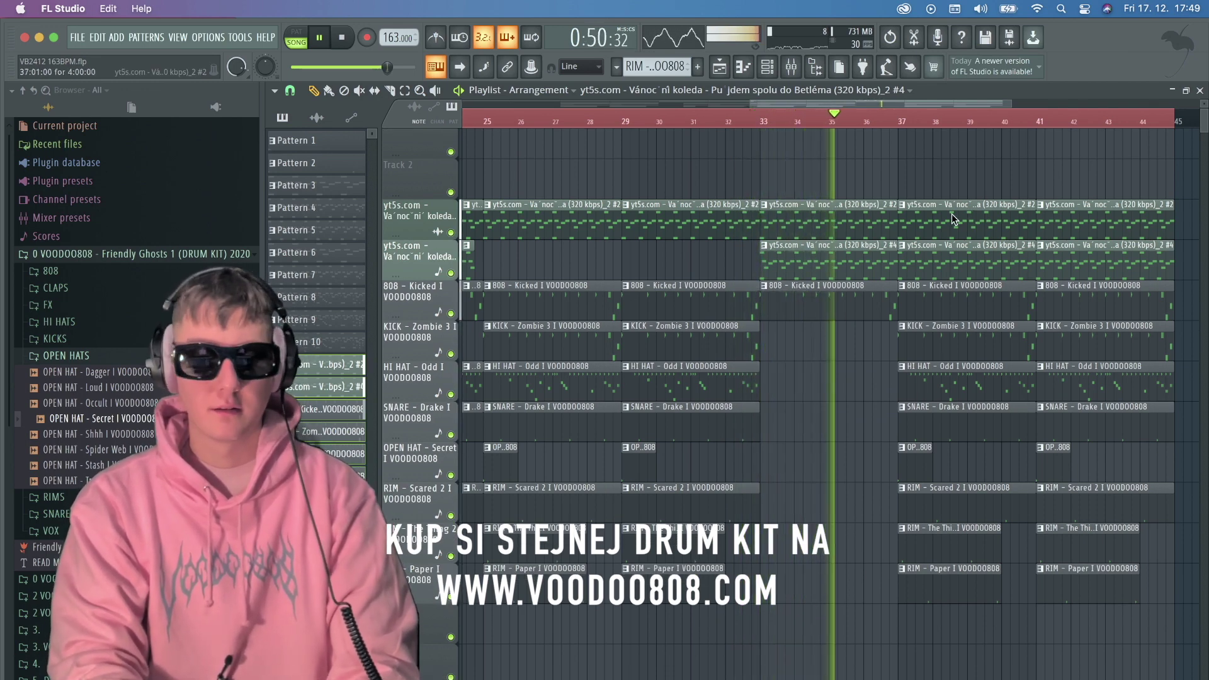
pyautogui.rightClick(926, 352)
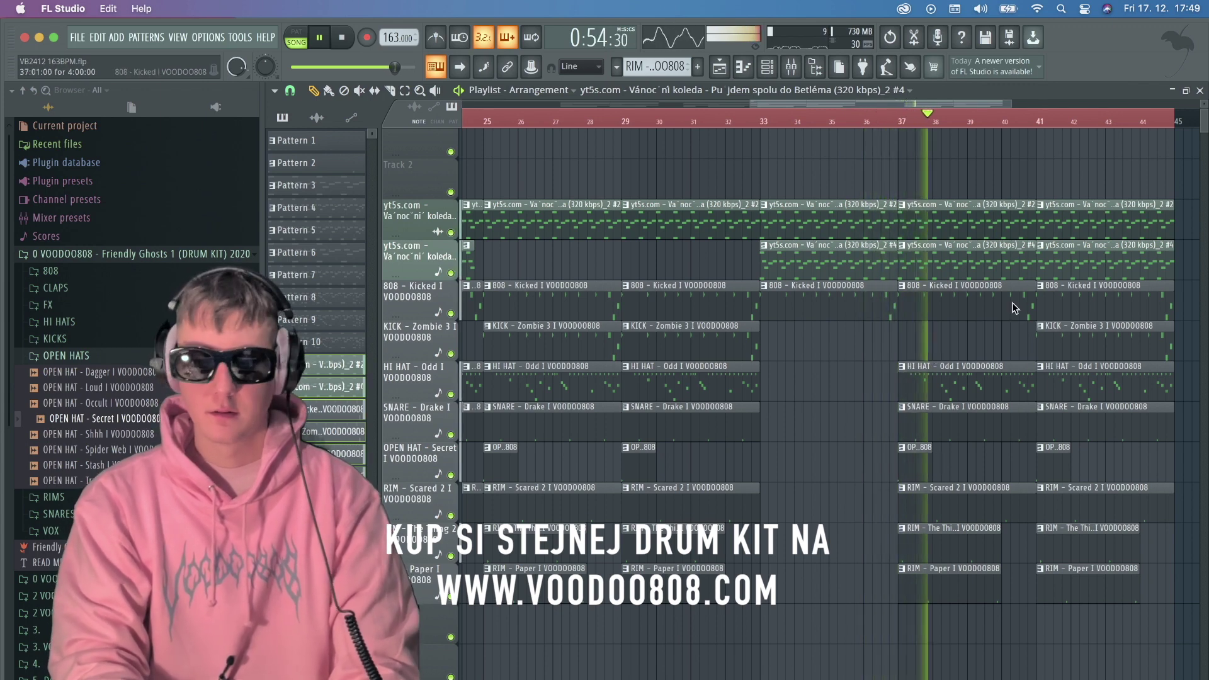
# Delete every melody, 808 and drum clip from bars 41 to 44.
pyautogui.hscroll(4, 919, 234)
pyautogui.rightClick(919, 233)
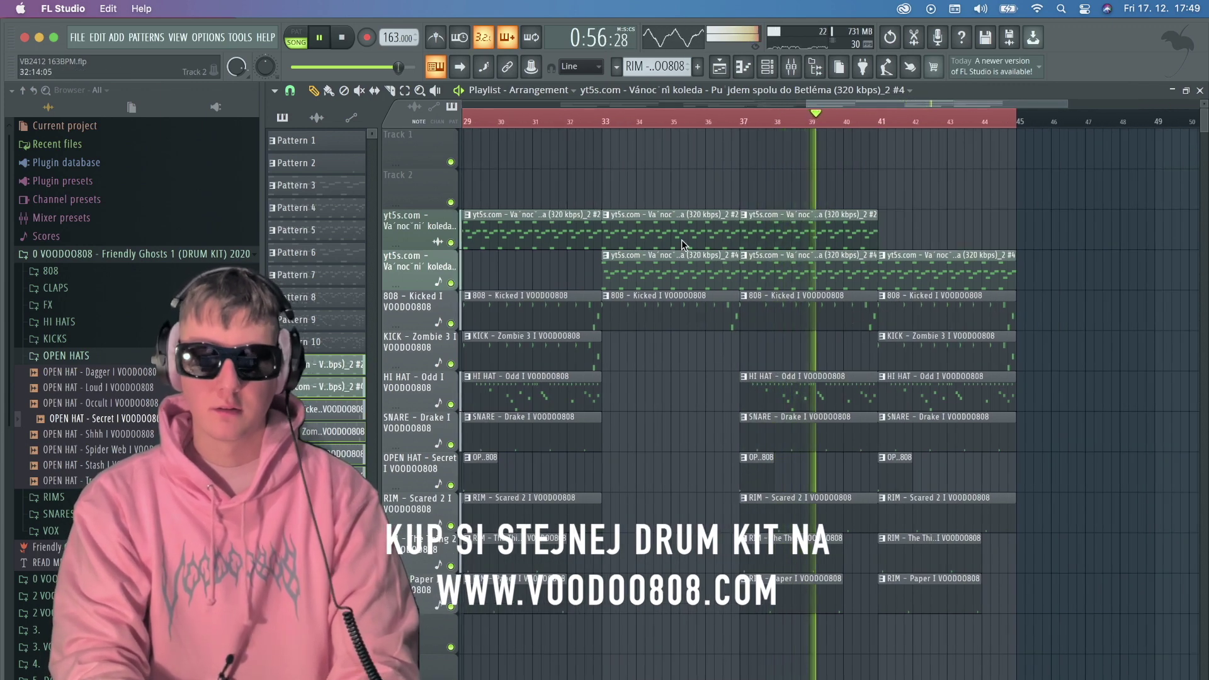
pyautogui.rightClick(928, 268)
pyautogui.rightClick(904, 478)
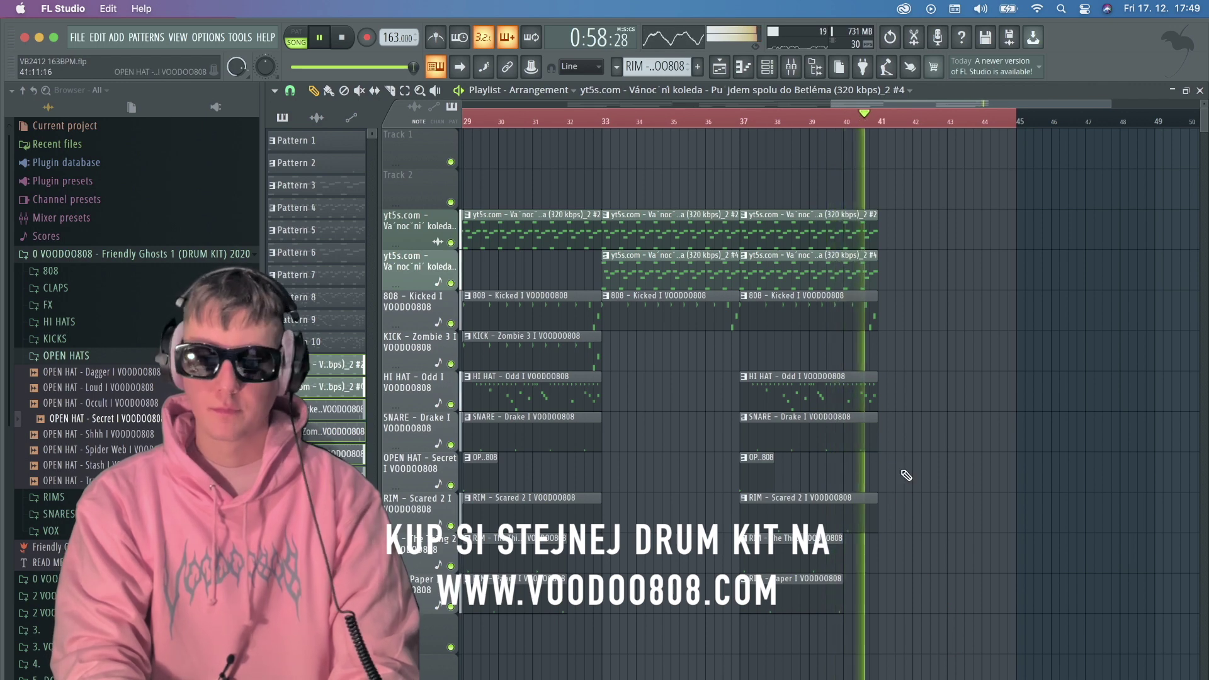
# Select the whole arrangement, review its layout while it plays from the beginning, and stop playback.
pyautogui.hotkey('ctrl', 'a')
pyautogui.hscroll(-6, 967, 362)
pyautogui.scroll(-4, 962, 372)
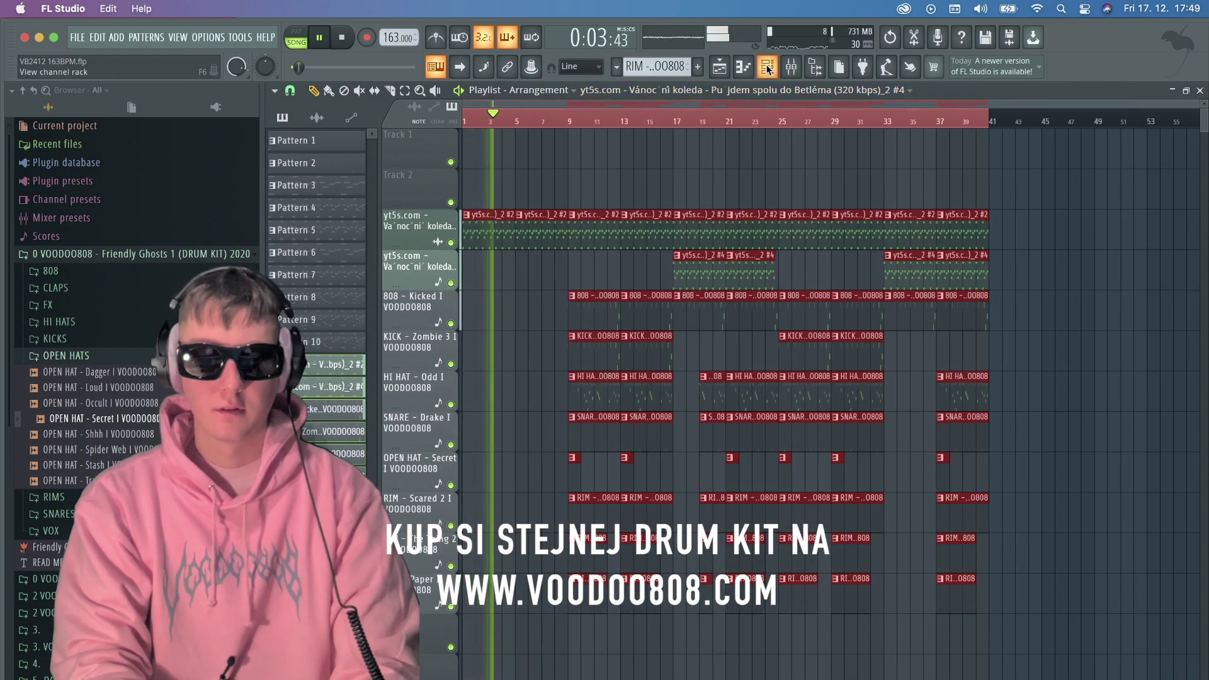
pyautogui.keyDown('ctrl'); pyautogui.click(492, 451); pyautogui.keyUp('ctrl')
pyautogui.scroll(2, 544, 546)
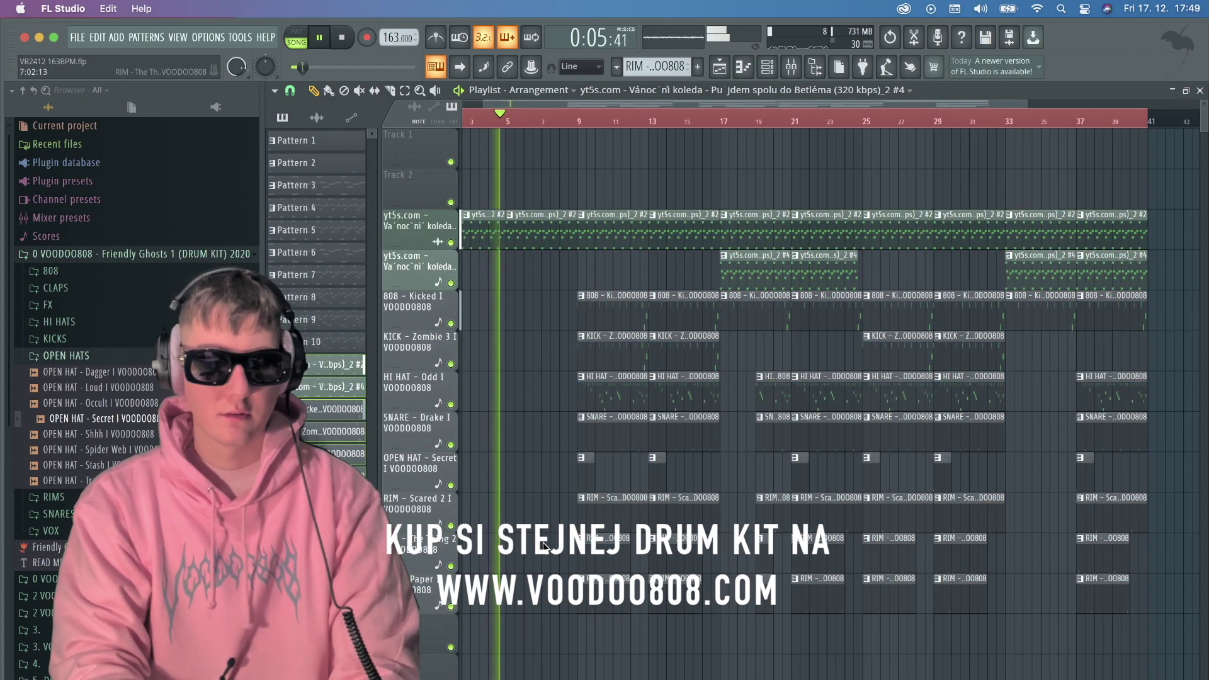
pyautogui.hscroll(-2, 545, 547)
pyautogui.press('space')
# Duplicate the entire 40-bar arrangement so the copy starts at bar 41.
pyautogui.hotkey('ctrl', 'a')
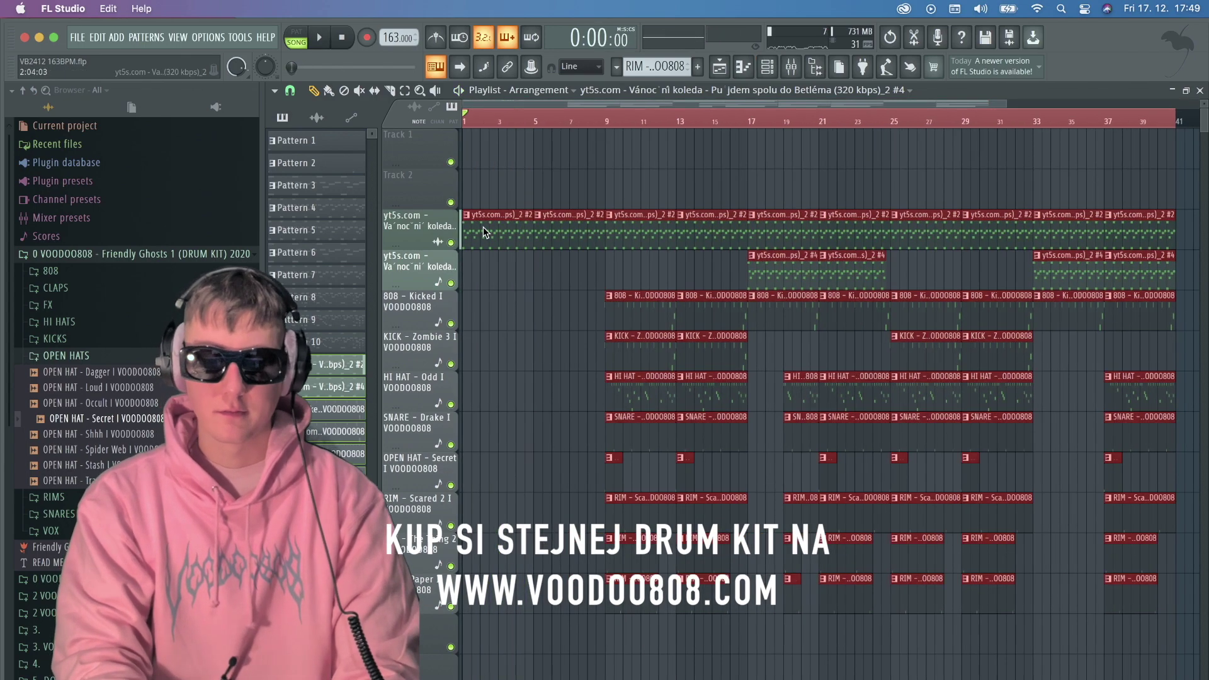
pyautogui.hotkey('ctrl', 'b')
pyautogui.hscroll(6, 792, 440)
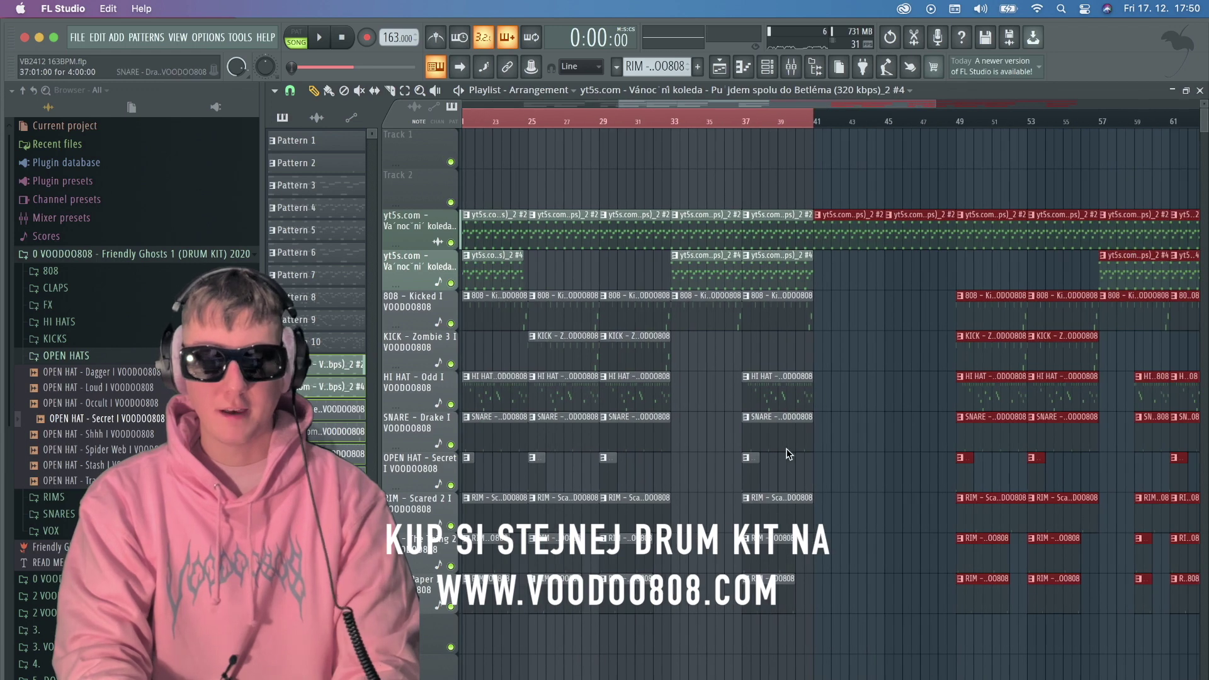
# Clear the clip selection and set the playback position to the middle of bar 40.
pyautogui.keyDown('ctrl'); pyautogui.click(863, 451); pyautogui.keyUp('ctrl')
pyautogui.scroll(3, 858, 439)
pyautogui.click(663, 436)
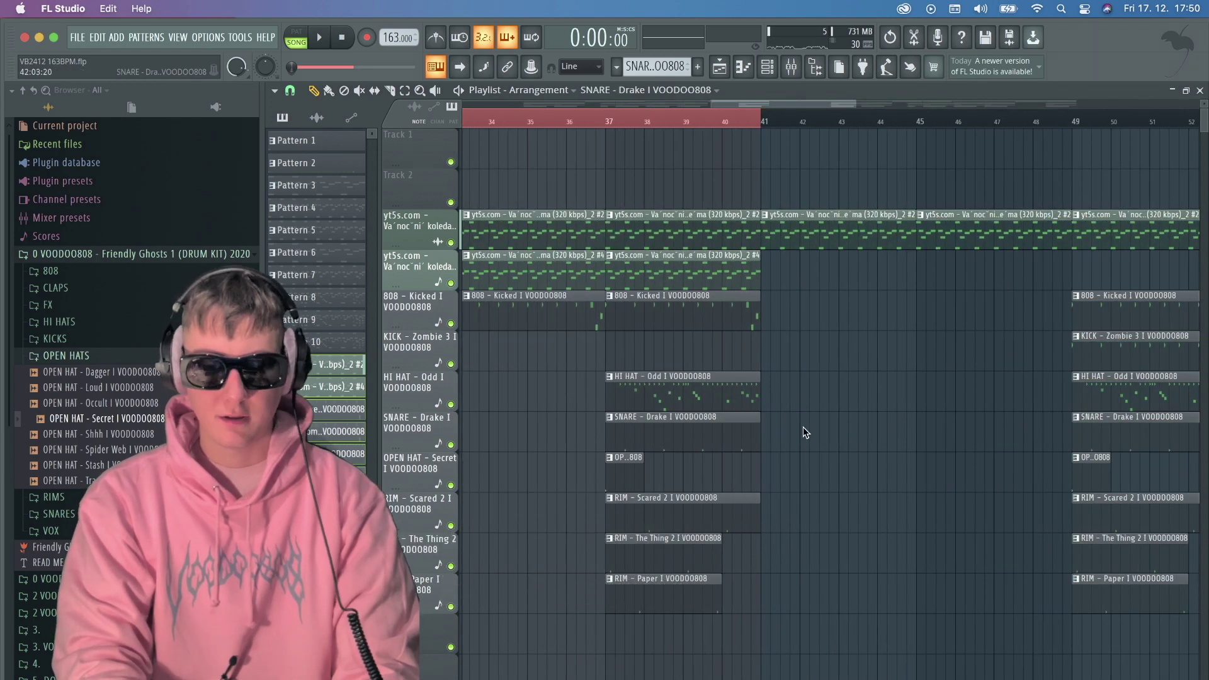
pyautogui.click(746, 118)
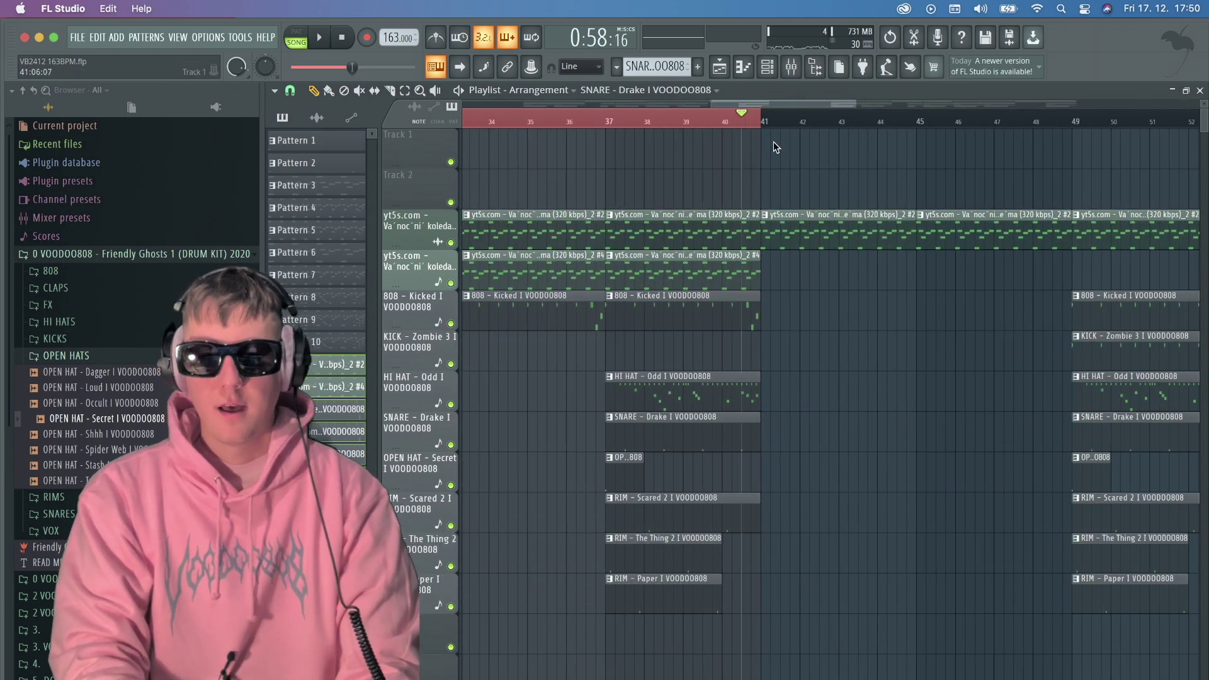
# Try ending the 808 clip of bars 37 to 40 halfway through bar 40 and audition it from just before bar 40.
pyautogui.press('space')
pyautogui.click(751, 390)
pyautogui.press('space')
pyautogui.moveTo(761, 308); pyautogui.dragTo(736, 309)
pyautogui.press('space')
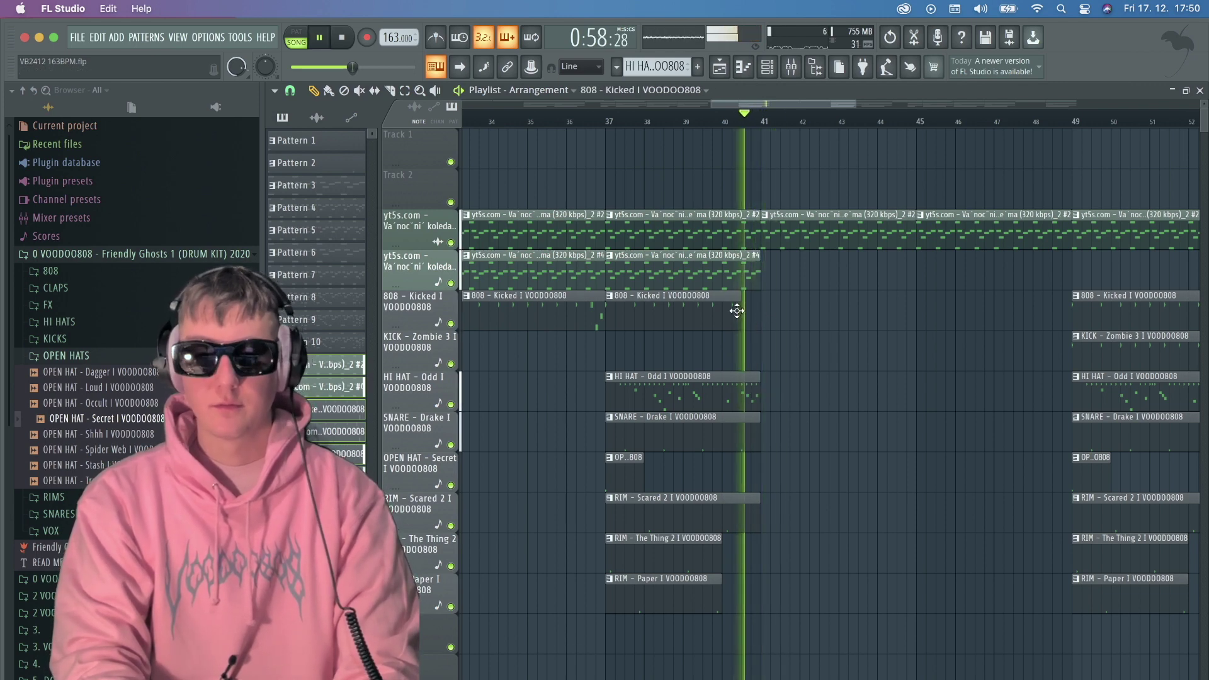
pyautogui.click(716, 117)
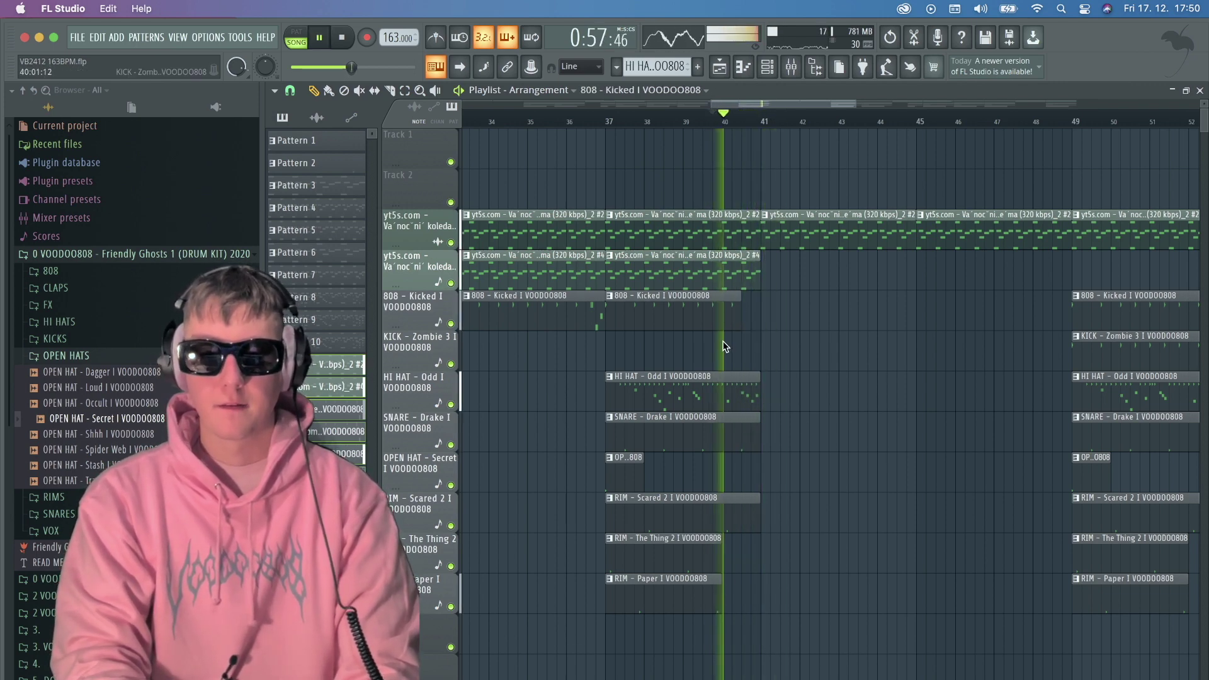
# Try a copy of the shortened 808 clip at bar 41, remove it, and extend the clip at bar 37 back to the end of bar 40.
pyautogui.click(678, 309)
pyautogui.click(781, 309)
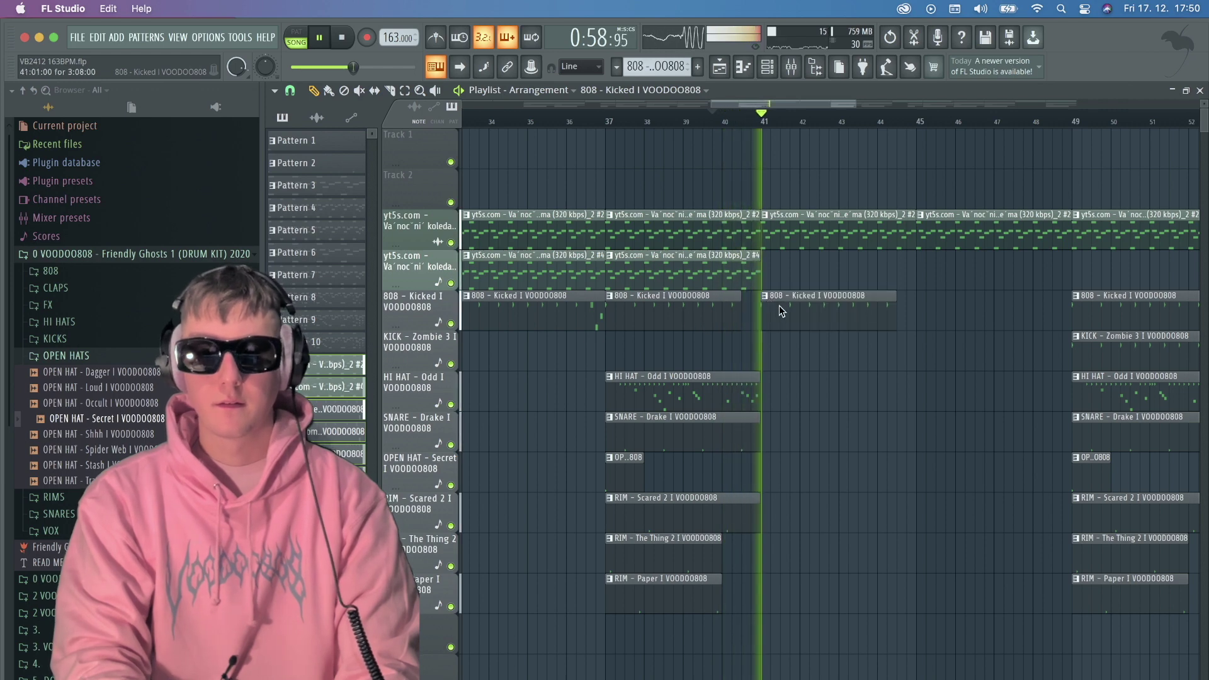
pyautogui.rightClick(872, 313)
pyautogui.press('space')
pyautogui.moveTo(738, 323); pyautogui.dragTo(759, 329)
pyautogui.press('space')
# Try hi-hat clips at bars 41 and 45 and a The Thing 2 rim clip at bar 45, and remove all of them.
pyautogui.click(719, 405)
pyautogui.click(768, 405)
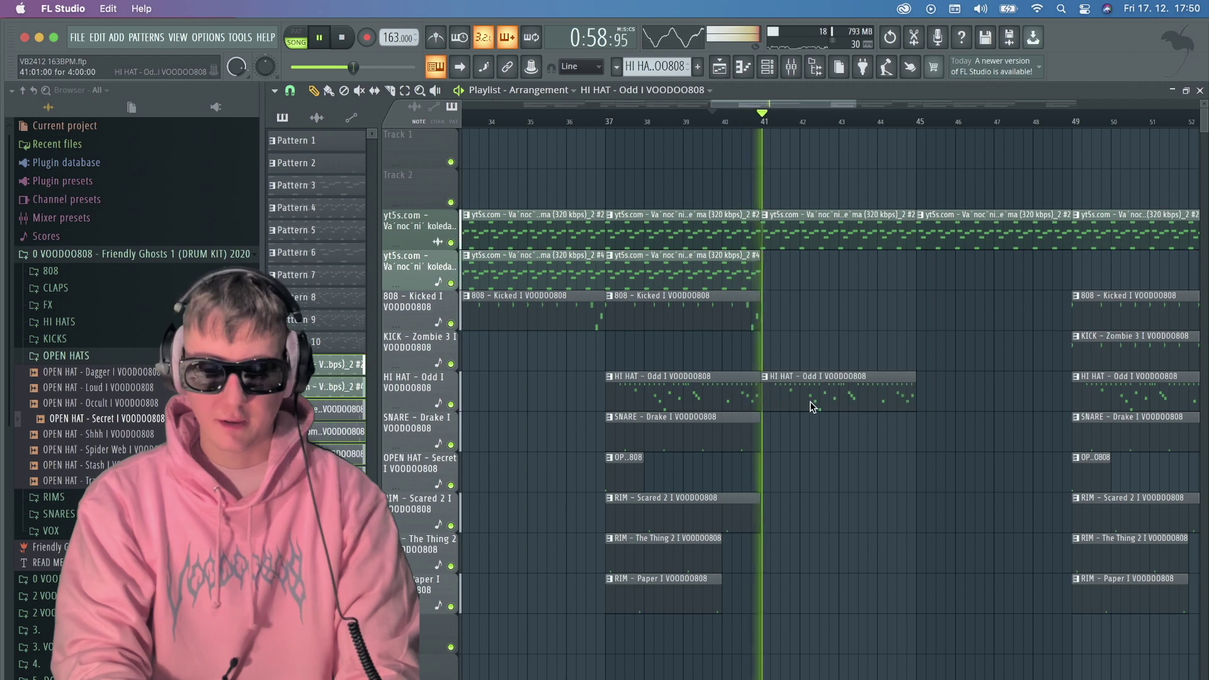
pyautogui.click(956, 408)
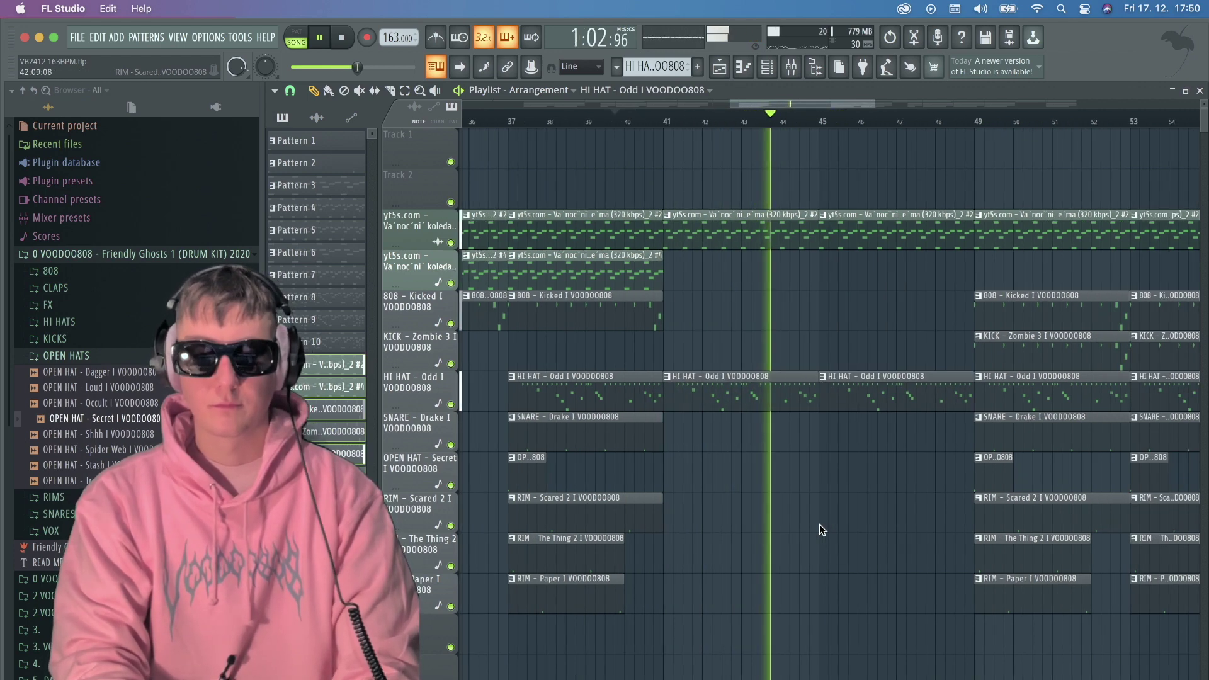
pyautogui.click(829, 559)
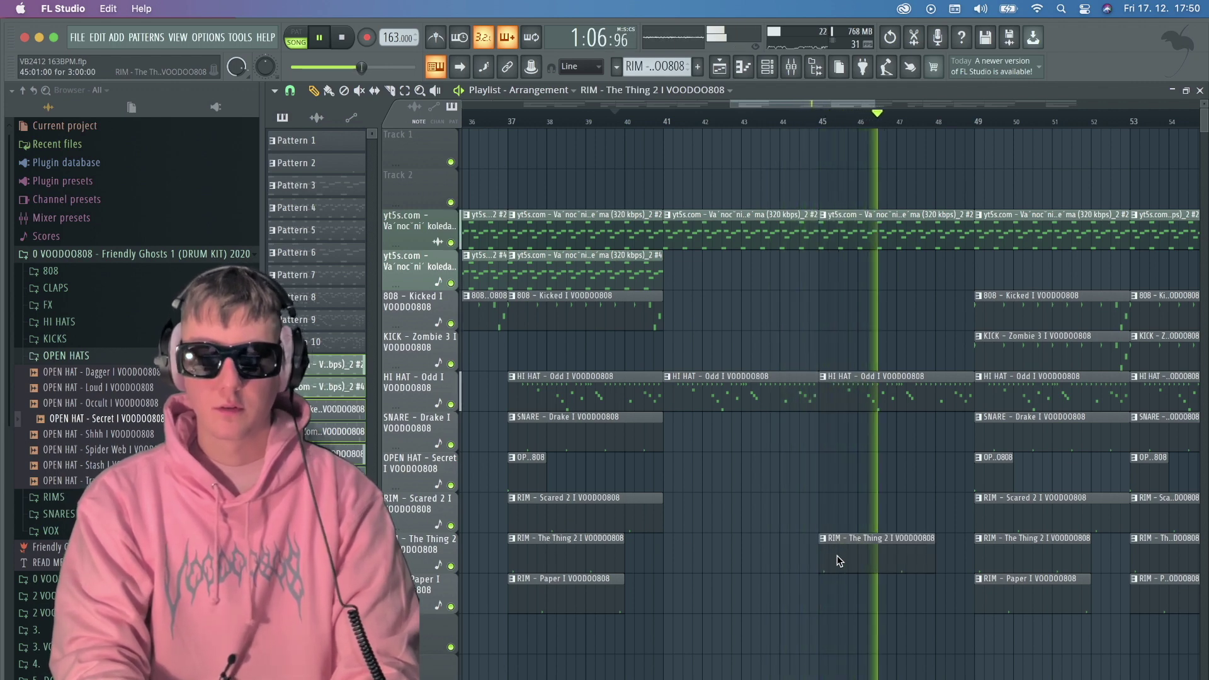
pyautogui.rightClick(837, 555)
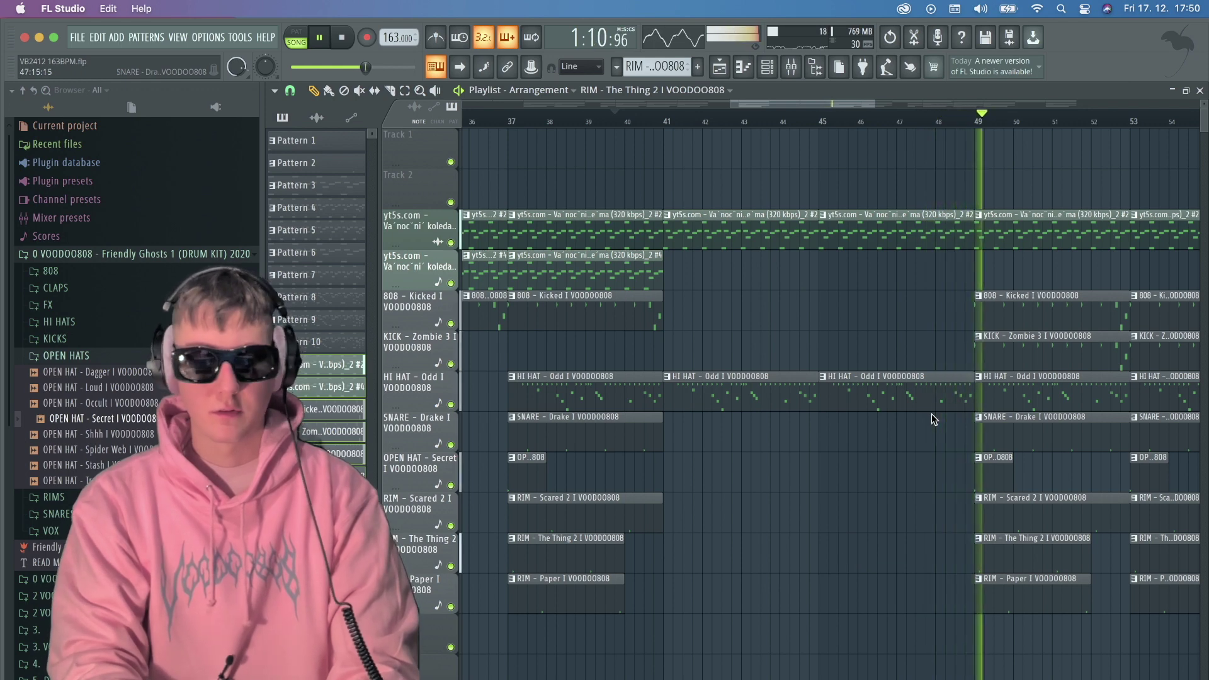
pyautogui.rightClick(898, 396)
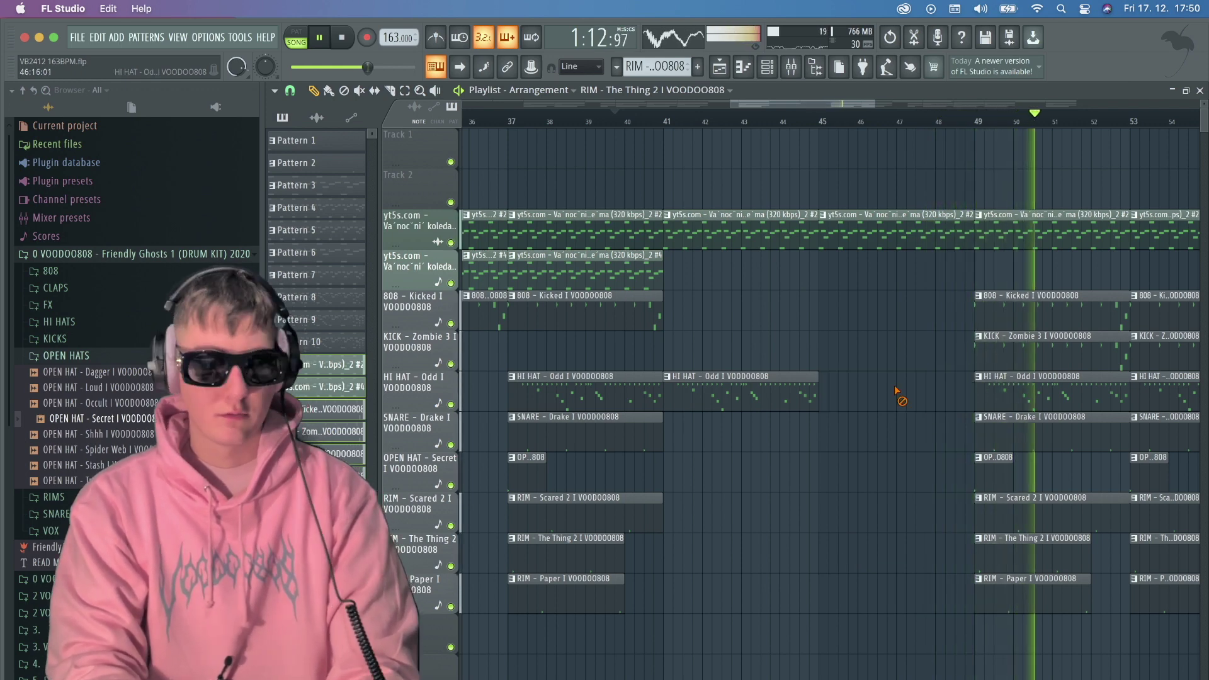
pyautogui.press('space')
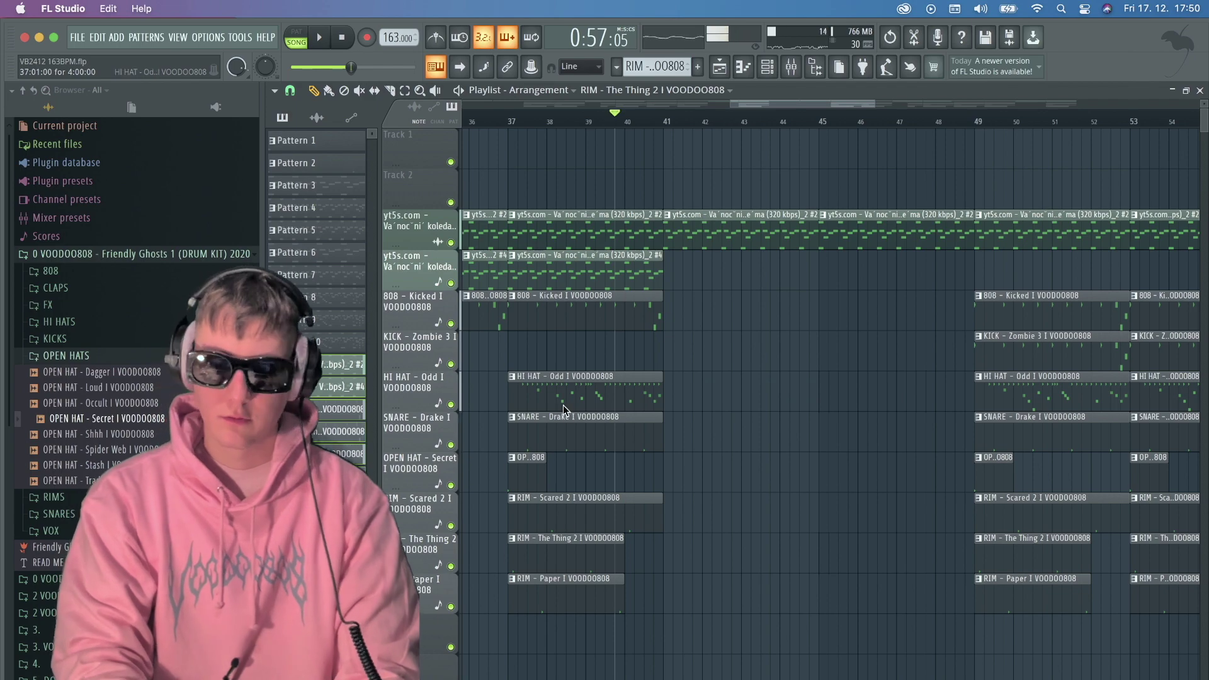
# Place snare clips at bars 41 and 45 and check them within the whole arrangement during playback.
pyautogui.press('space')
pyautogui.click(670, 427)
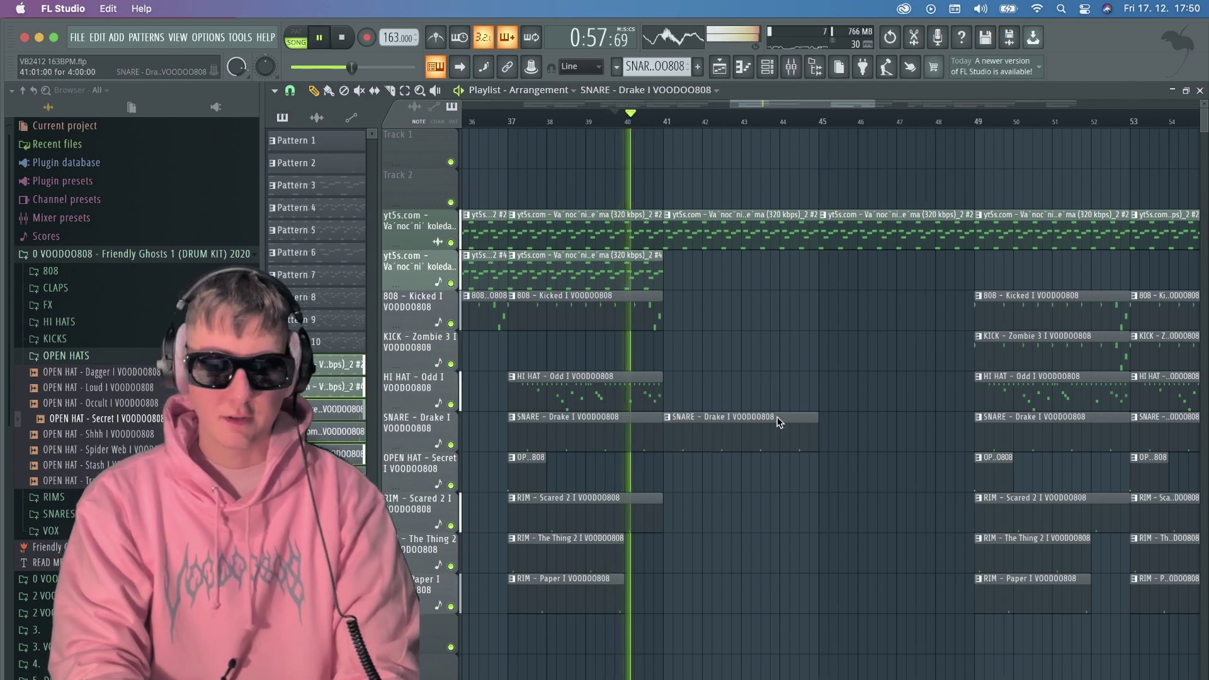
pyautogui.click(819, 433)
pyautogui.scroll(-5, 869, 529)
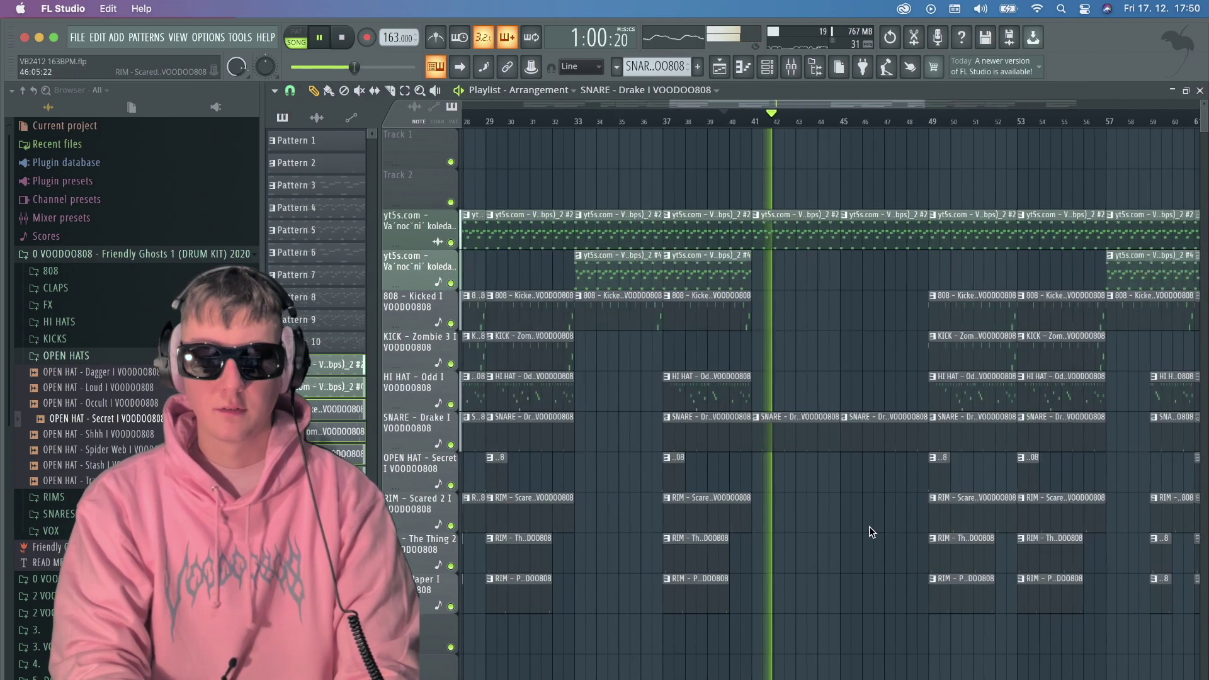
pyautogui.scroll(-2, 869, 531)
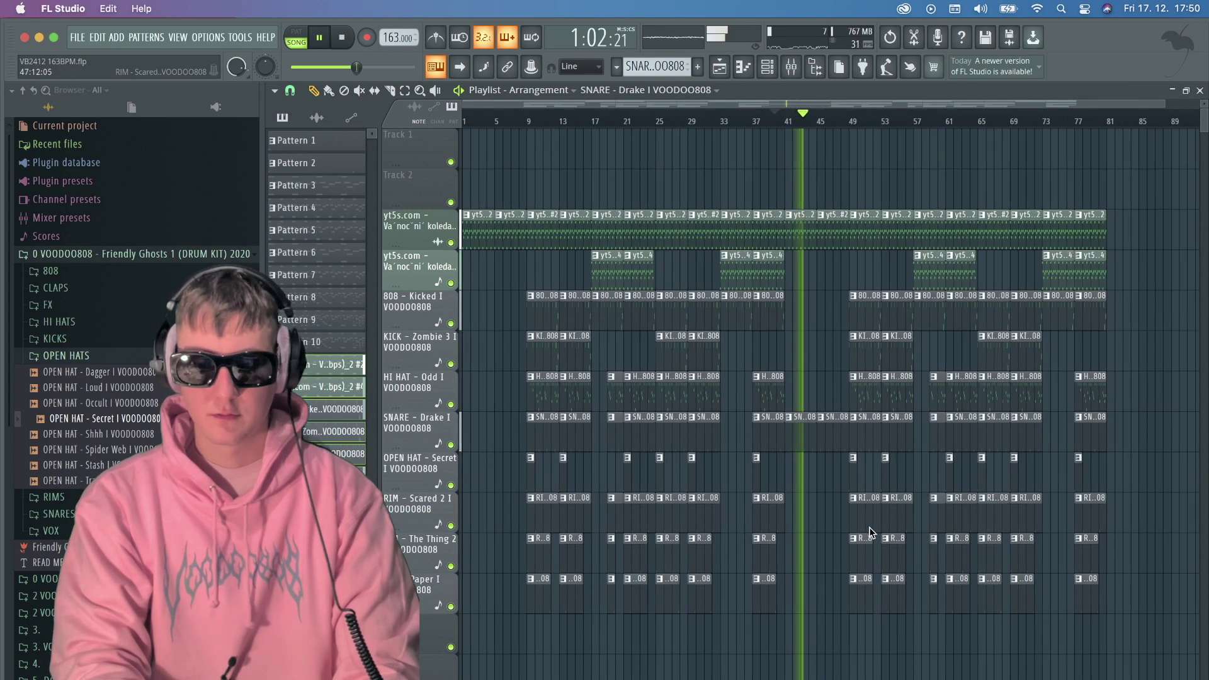
# Load Fruity Limiter into slot 7 of the KICK mixer track and close its window.
pyautogui.click(791, 66)
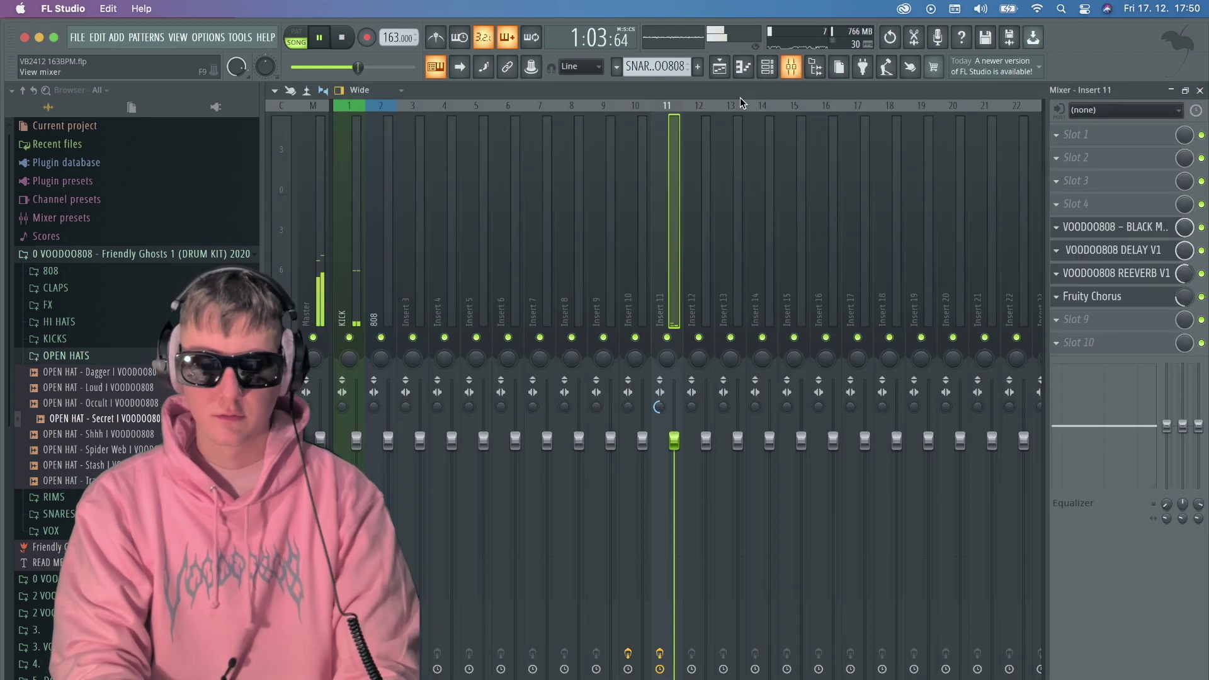
pyautogui.click(340, 215)
pyautogui.click(1108, 272)
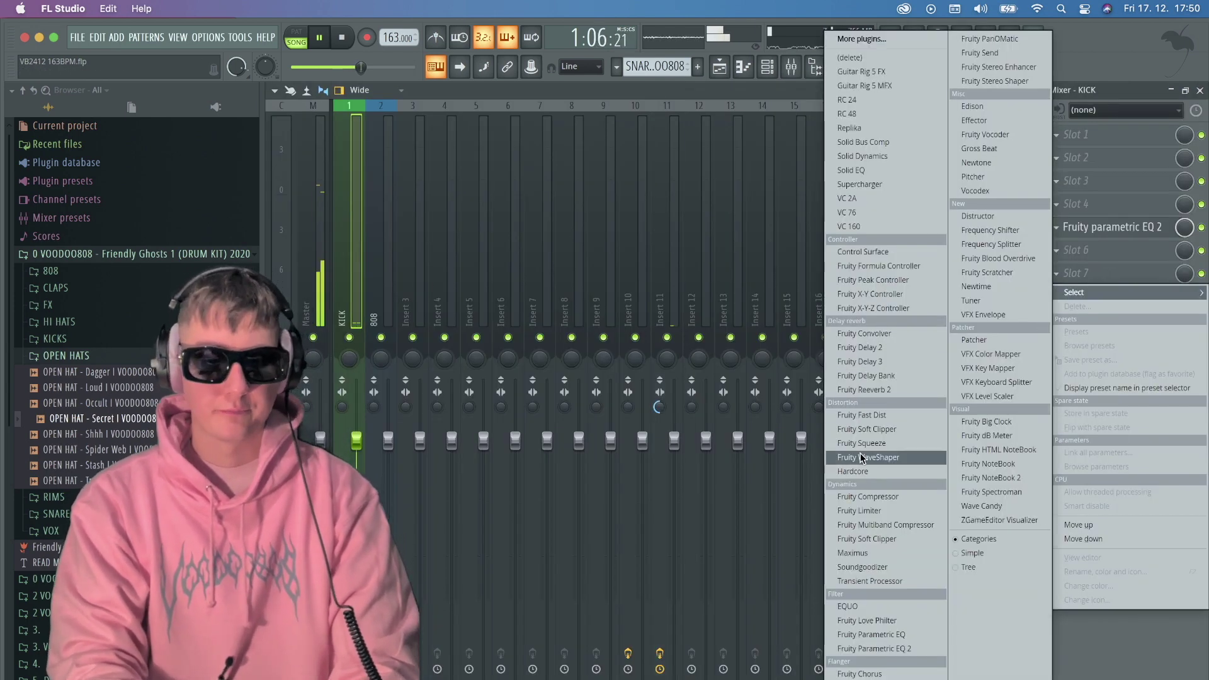
pyautogui.click(892, 511)
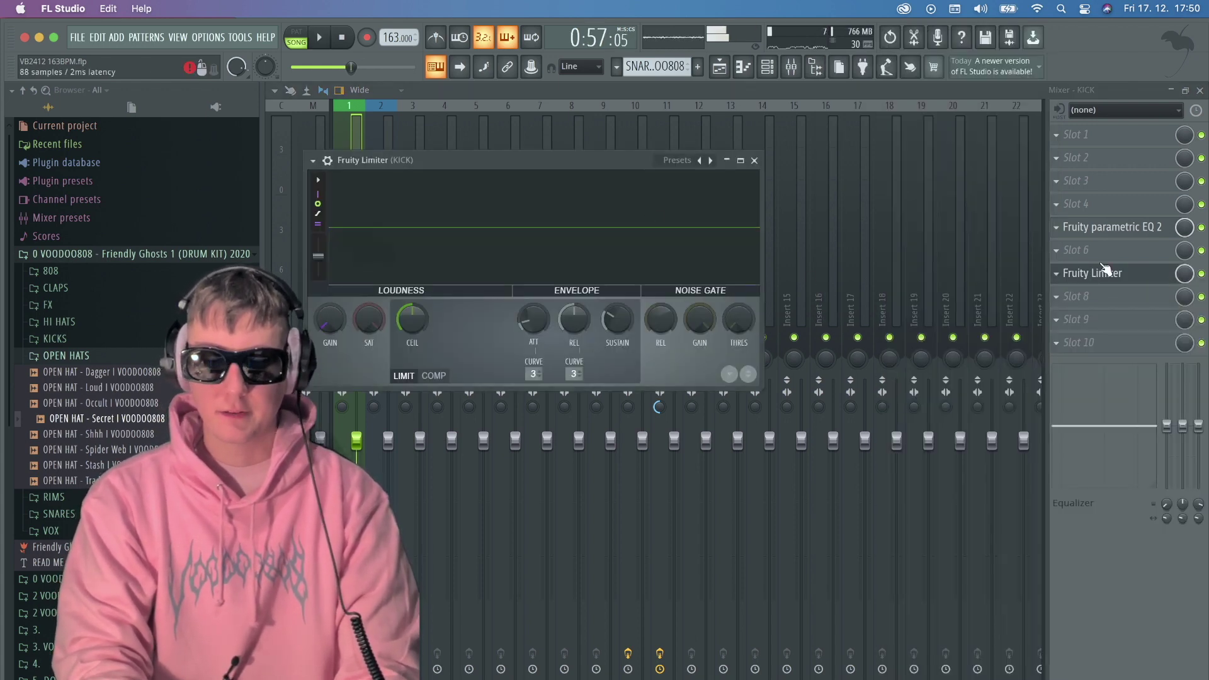
pyautogui.press('Escape')
# Set the KICK limiter's mix level to 0%, create an automation clip for it and show it in the playlist.
pyautogui.rightClick(1183, 275)
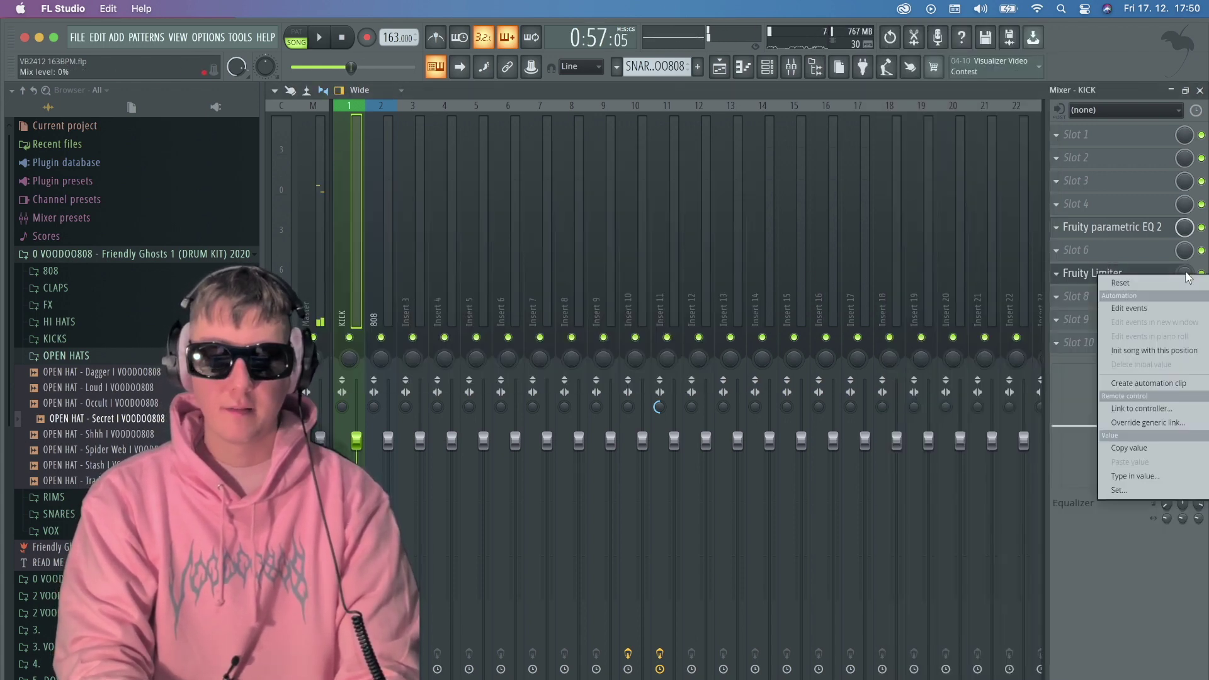
pyautogui.click(1180, 382)
pyautogui.click(718, 69)
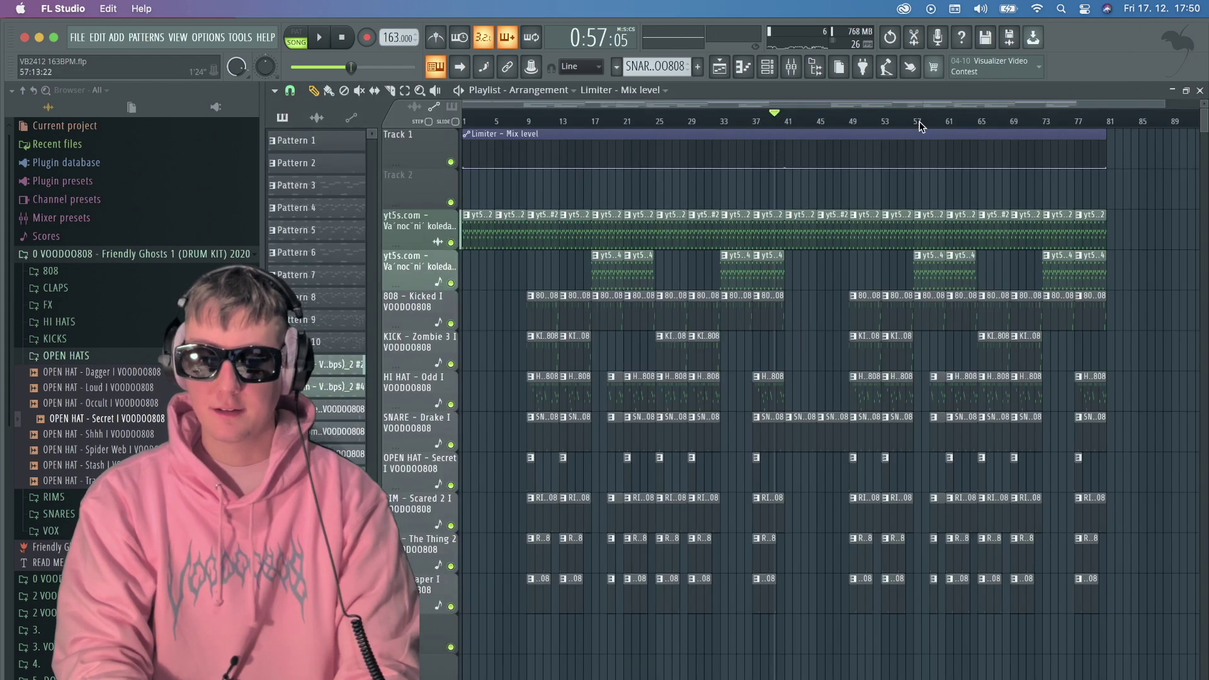
# Shape the limiter mix automation to jump almost to full at bar 41 and drop back to zero early in bar 42.
pyautogui.keyDown('ctrl'); pyautogui.scroll(5, 808, 151); pyautogui.keyUp('ctrl')
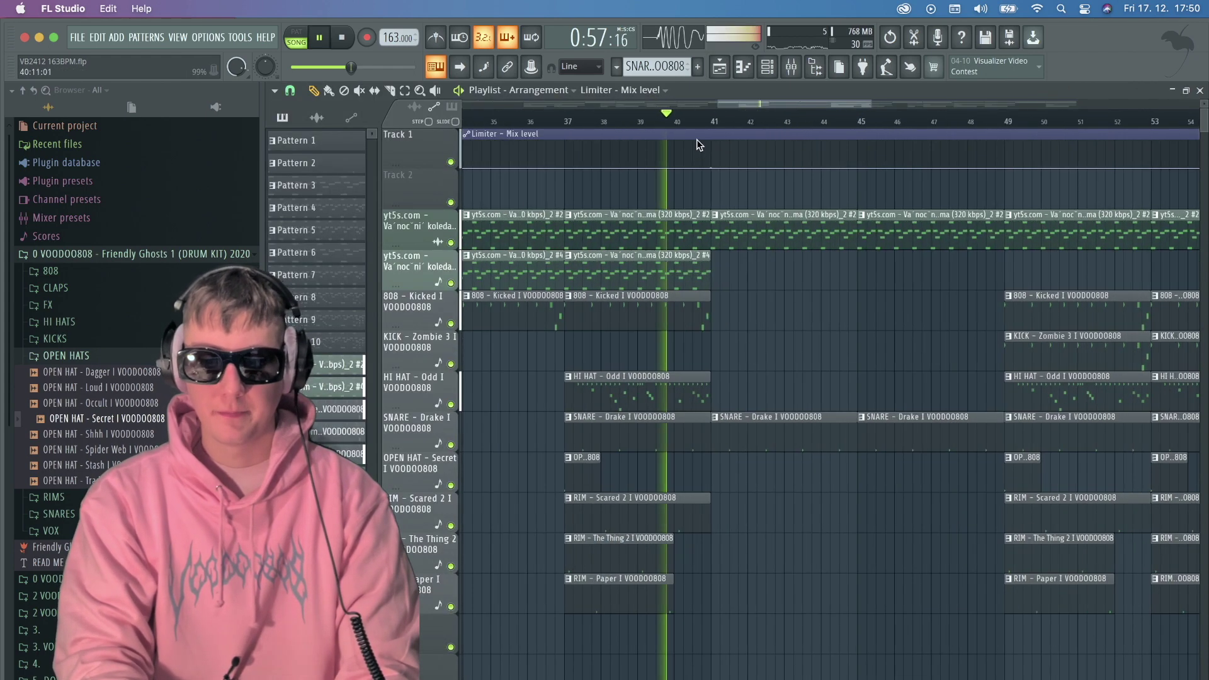
pyautogui.press('space')
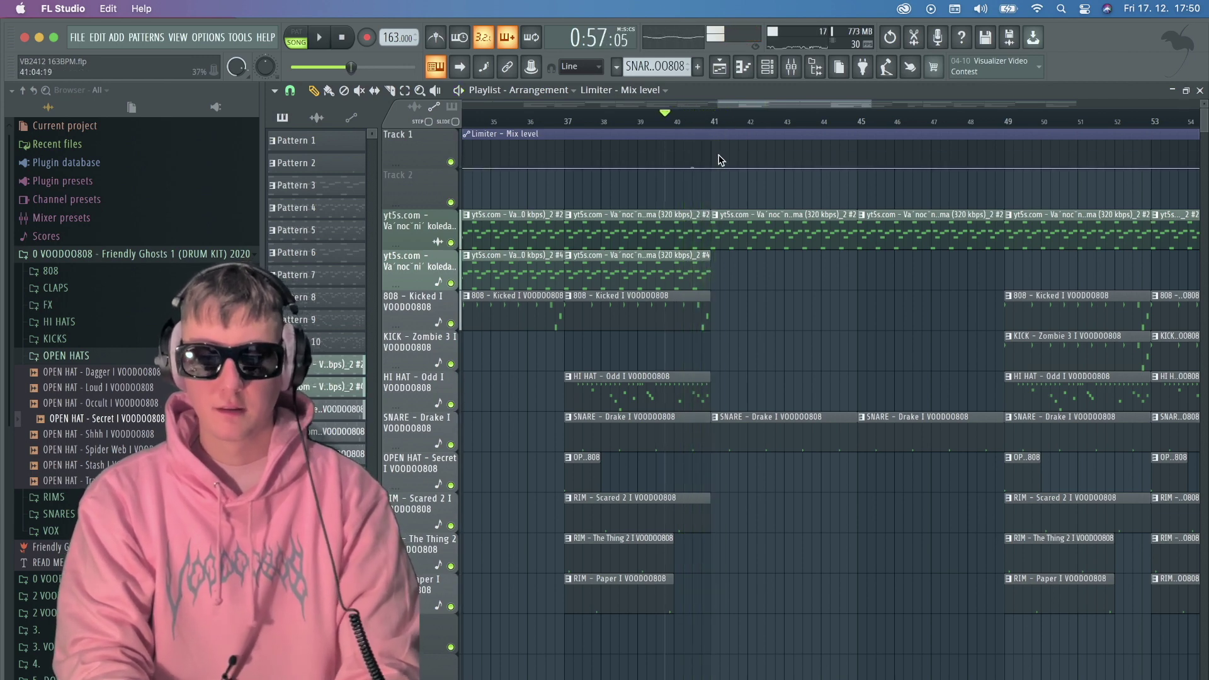
pyautogui.moveTo(719, 164); pyautogui.dragTo(716, 137)
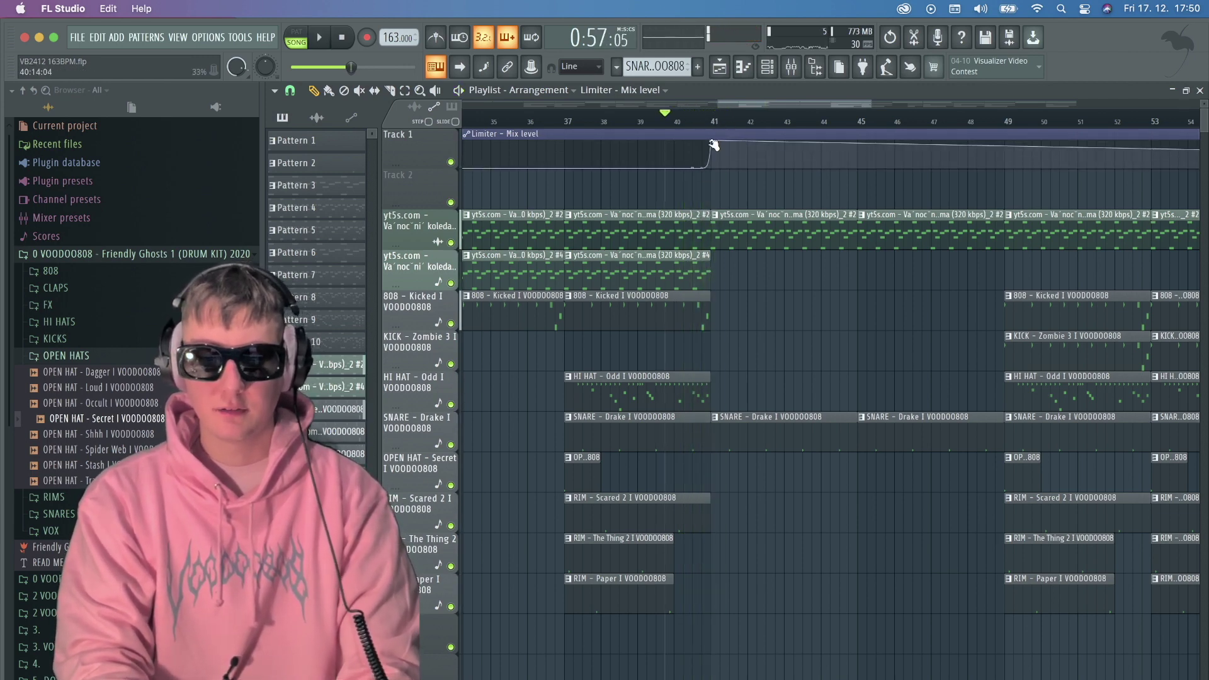
pyautogui.scroll(3, 720, 164)
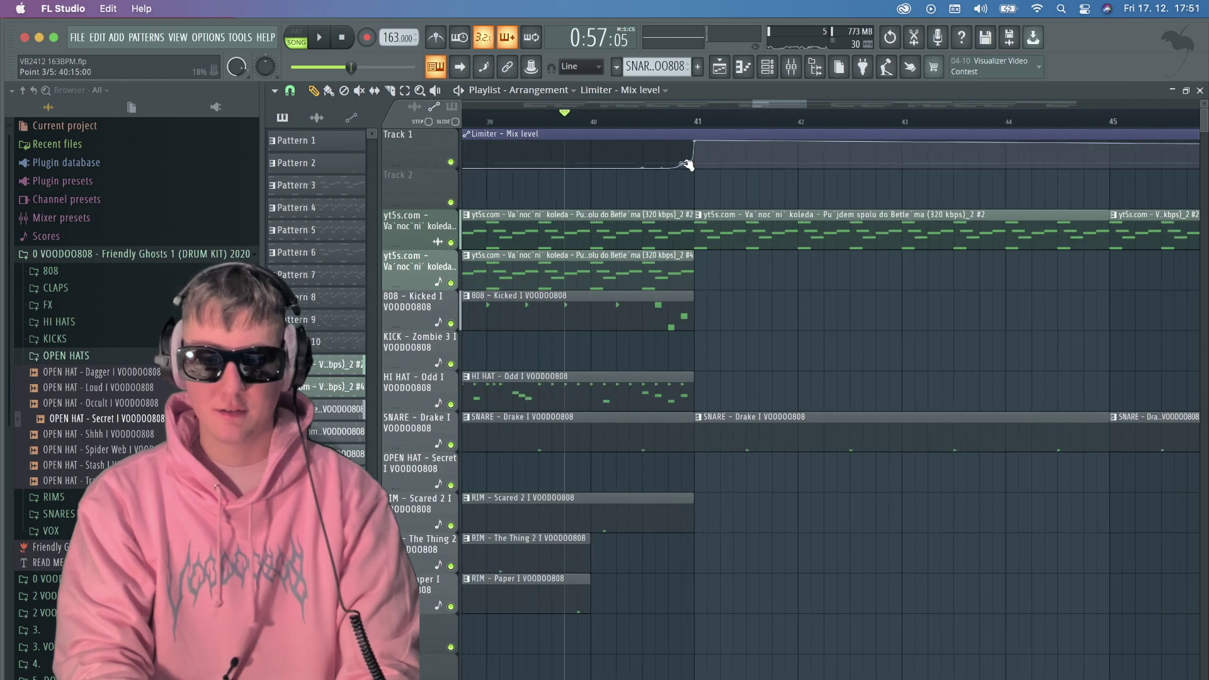
pyautogui.press('space')
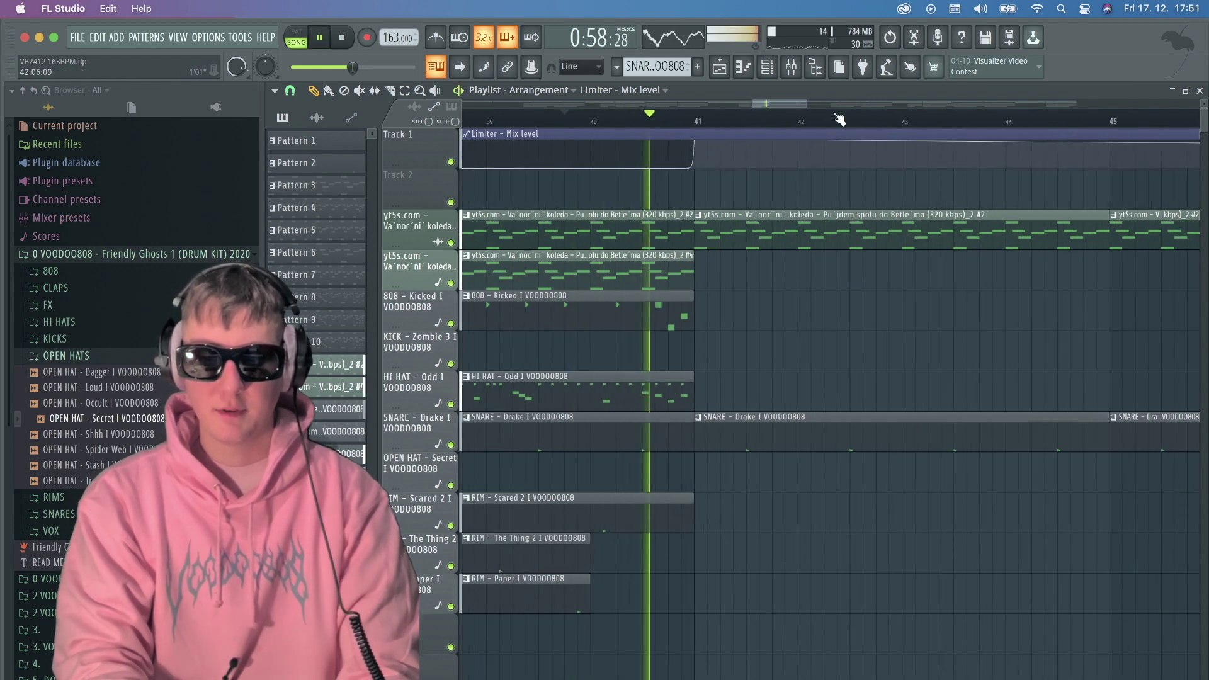
pyautogui.rightClick(825, 166)
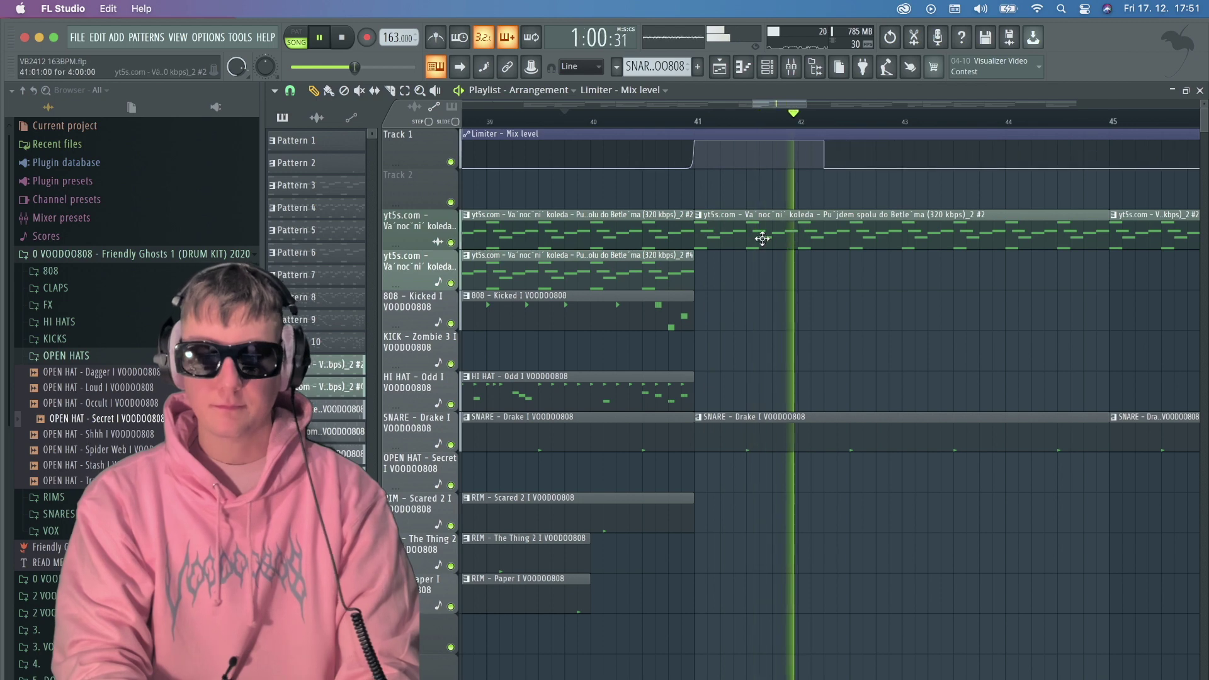
pyautogui.scroll(-2, 969, 225)
pyautogui.scroll(-4, 970, 225)
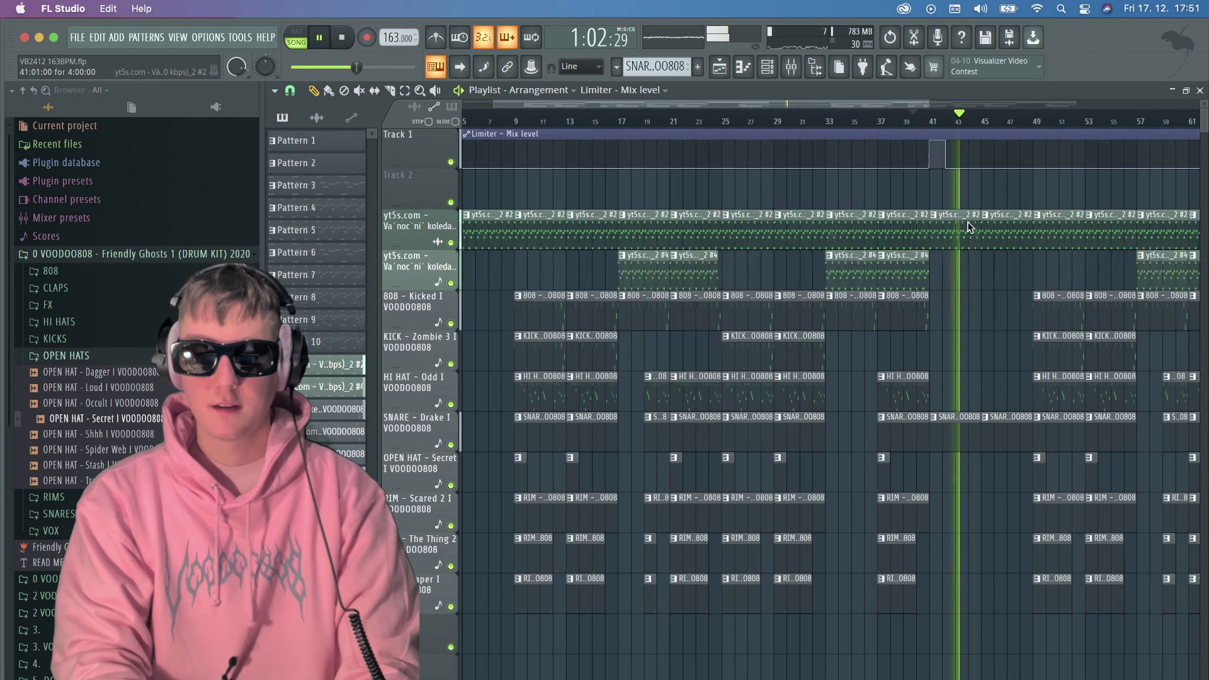
pyautogui.hscroll(4, 1022, 118)
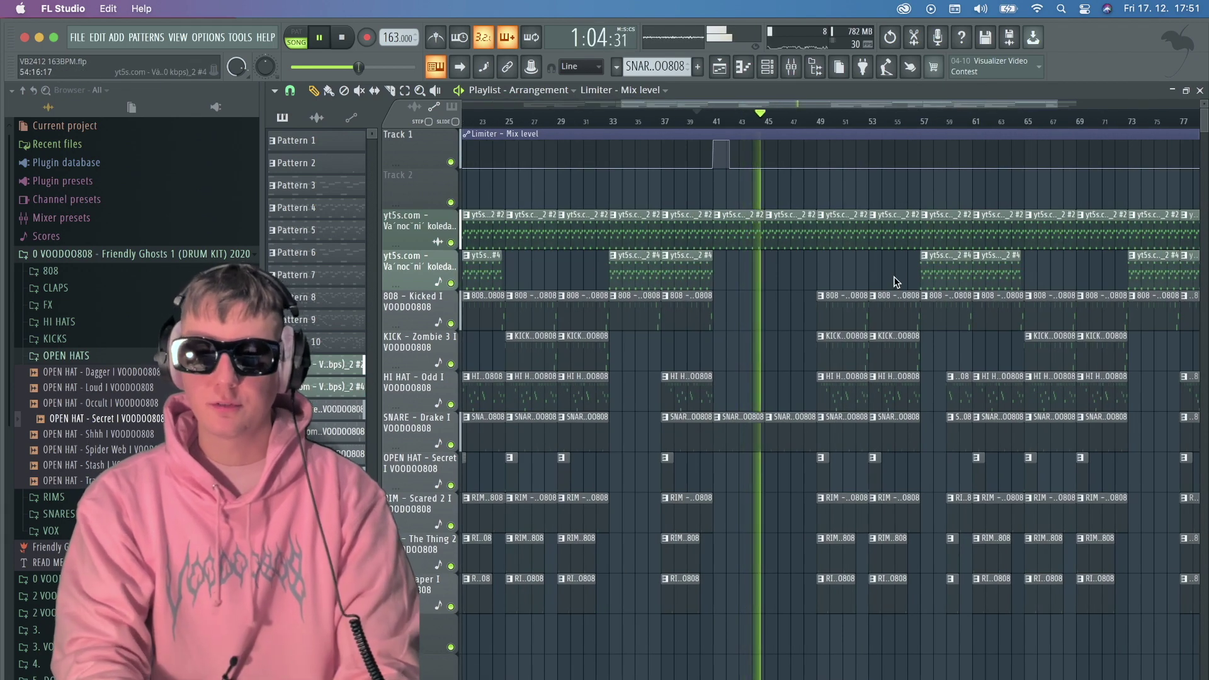
# Listen to the transition into bar 41 and inspect the Fruity Limiter settings on the KICK mixer track.
pyautogui.scroll(3, 707, 121)
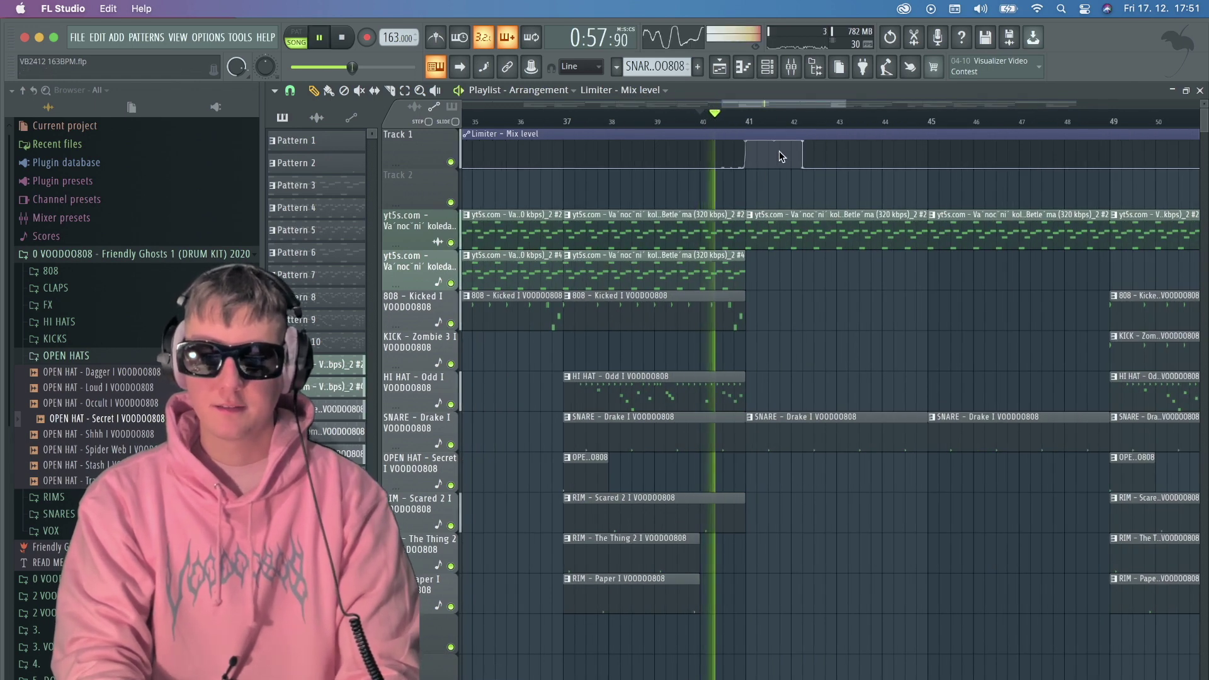
pyautogui.press('F9')
pyautogui.click(1083, 275)
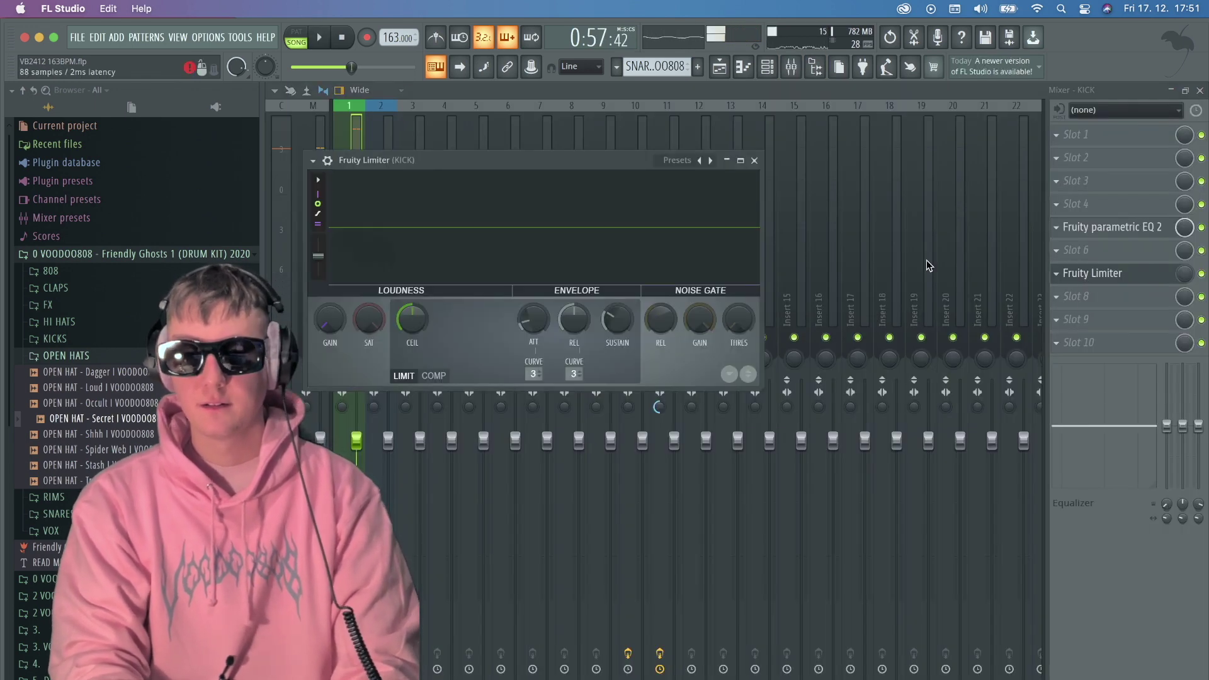
pyautogui.click(755, 162)
pyautogui.click(718, 65)
# Slice the limiter mix automation clip at bar 41.
pyautogui.scroll(-6, 758, 296)
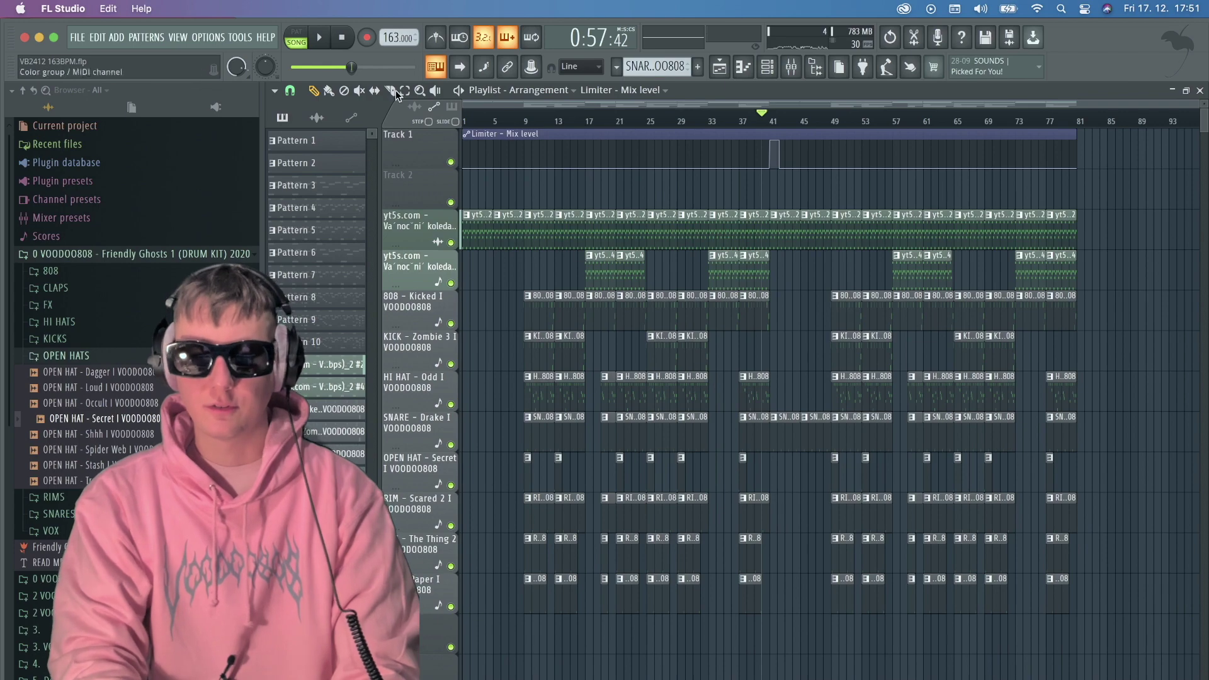
pyautogui.scroll(3, 768, 322)
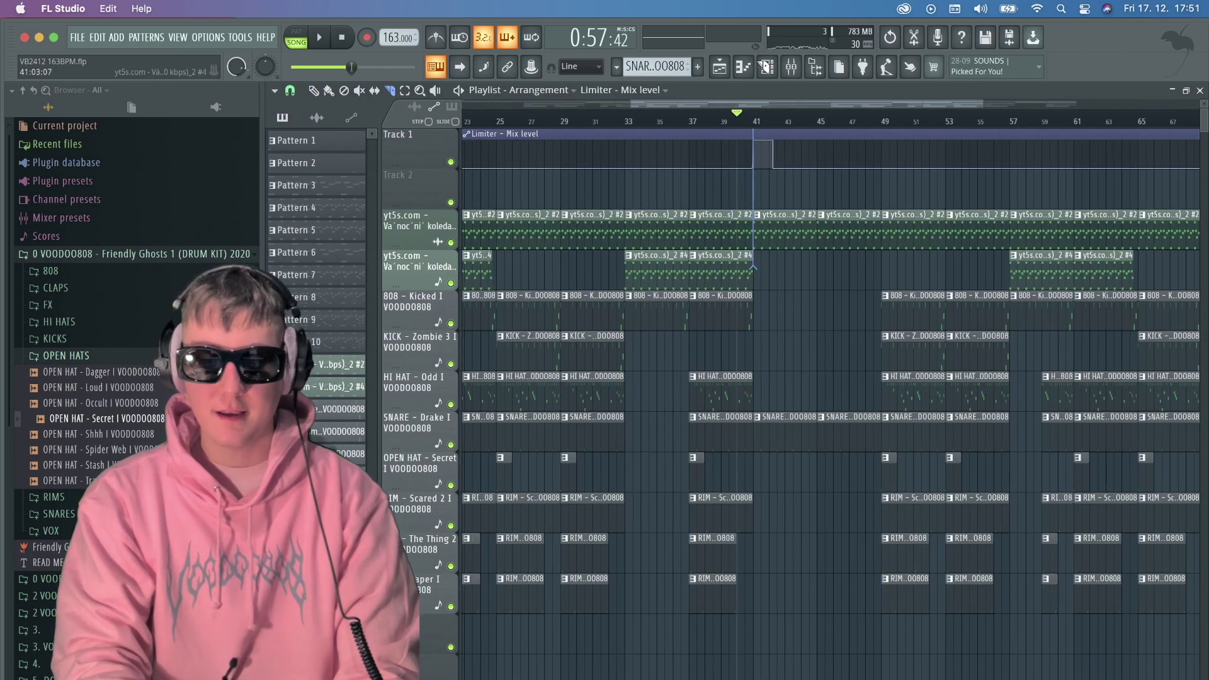
pyautogui.scroll(-3, 732, 400)
# Select every clip from bar 41 to bar 80 and duplicate them so the copy starts at bar 81.
pyautogui.moveTo(1107, 661); pyautogui.dragTo(773, 45)
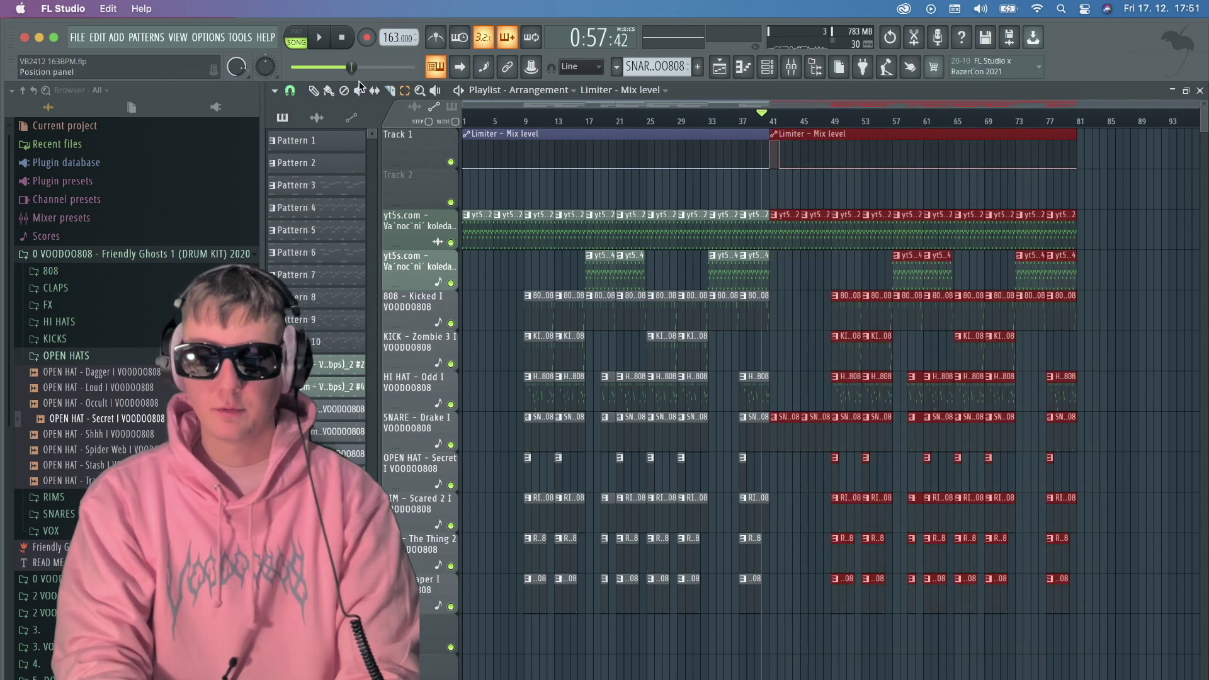
pyautogui.click(313, 93)
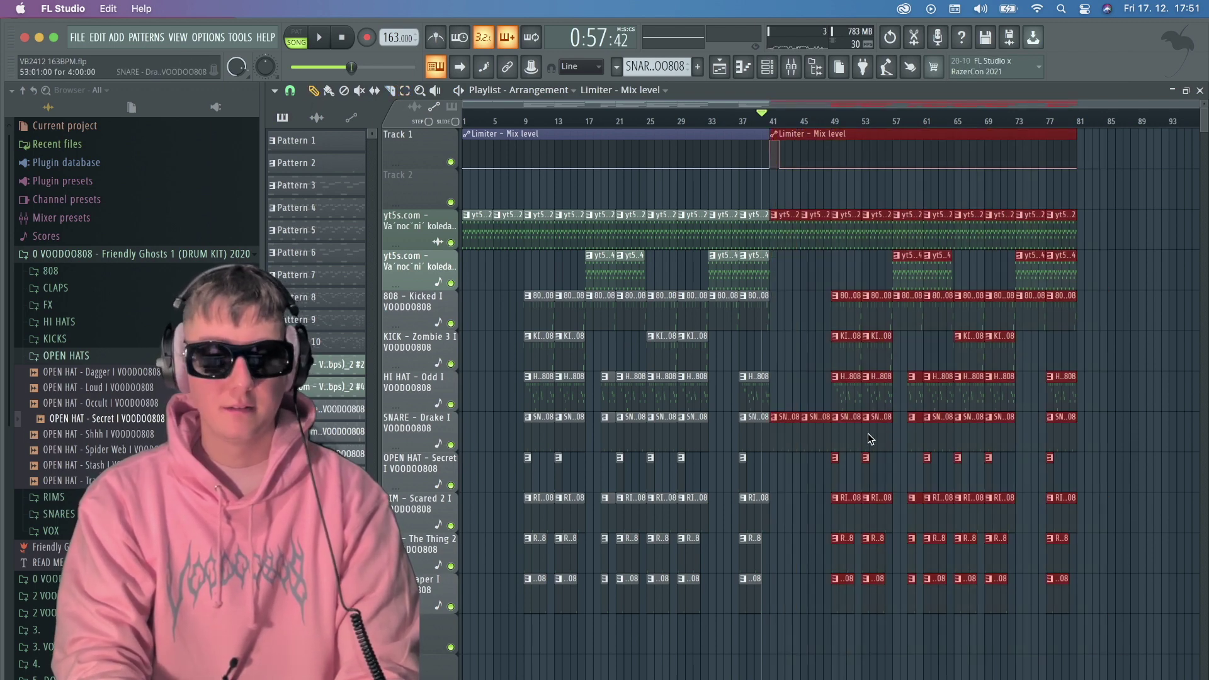
pyautogui.hotkey('ctrl', 'b')
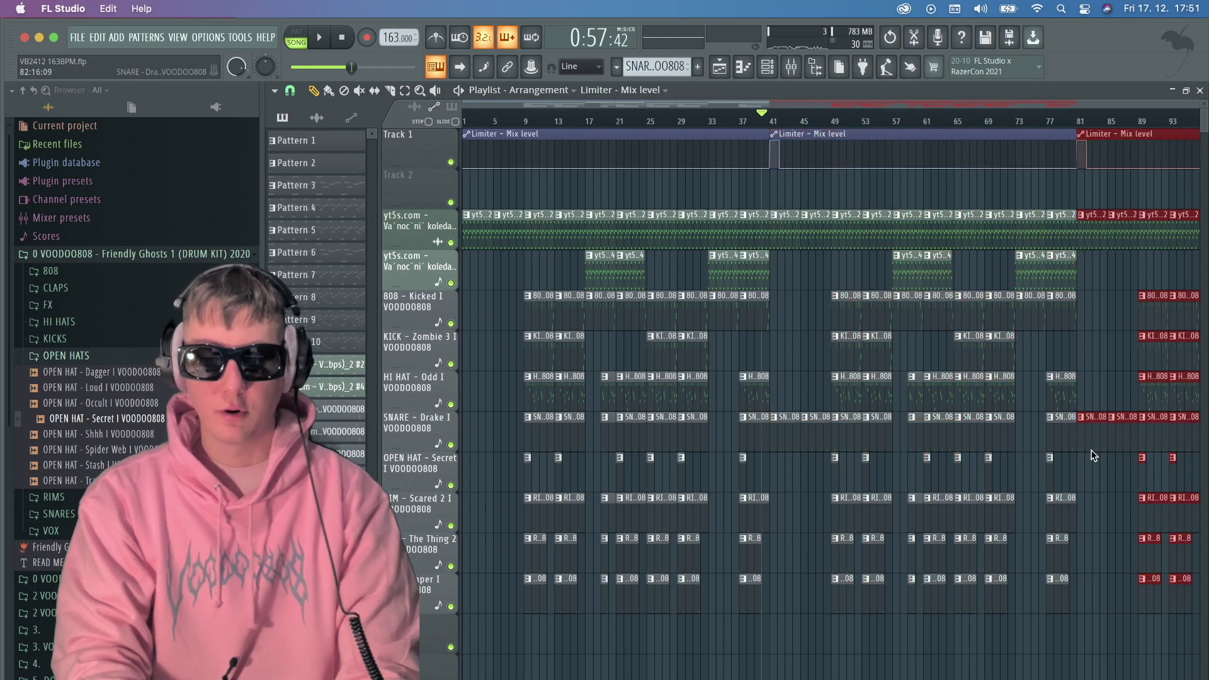
pyautogui.scroll(-2, 1092, 454)
pyautogui.scroll(-1, 1093, 455)
pyautogui.scroll(-1, 950, 388)
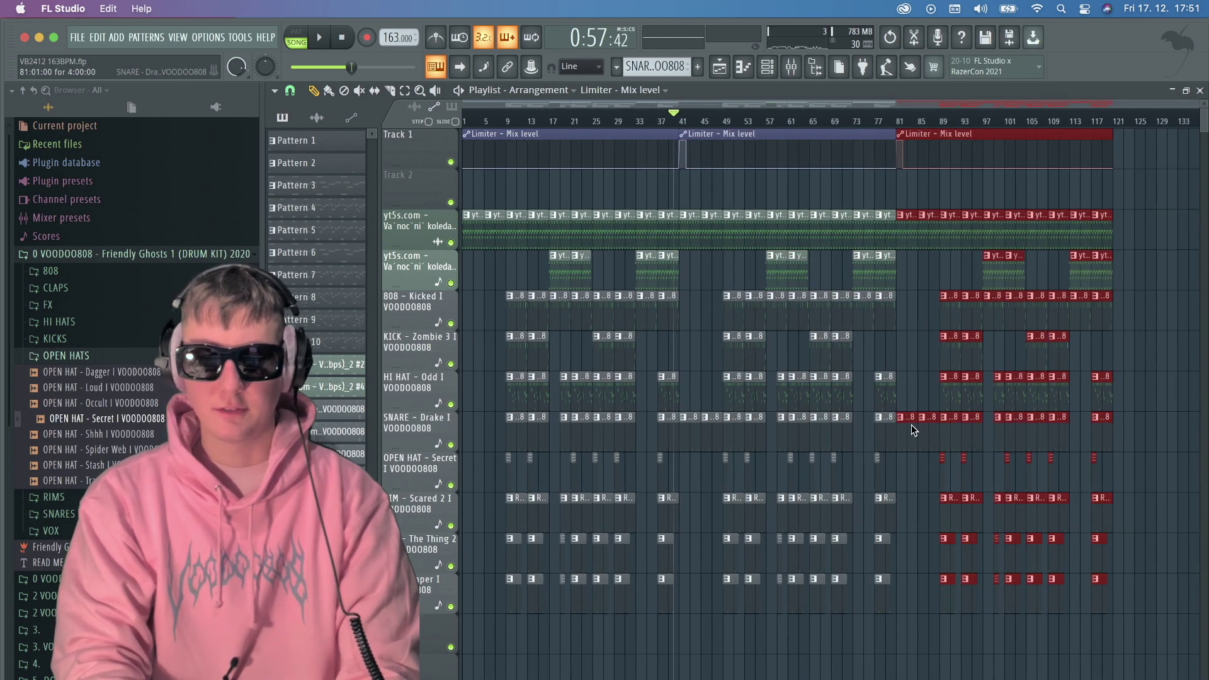
# Check the arrangement's length at bar 118 and listen to the song from the beginning.
pyautogui.click(1101, 120)
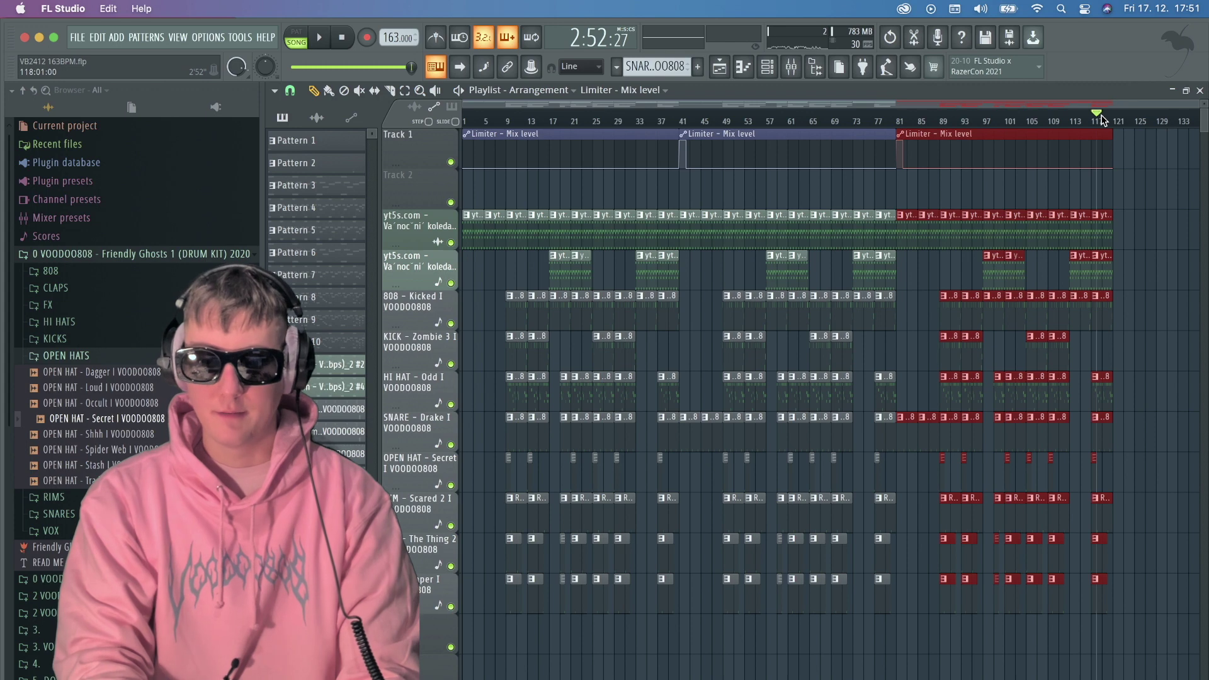
pyautogui.click(348, 34)
pyautogui.press('space')
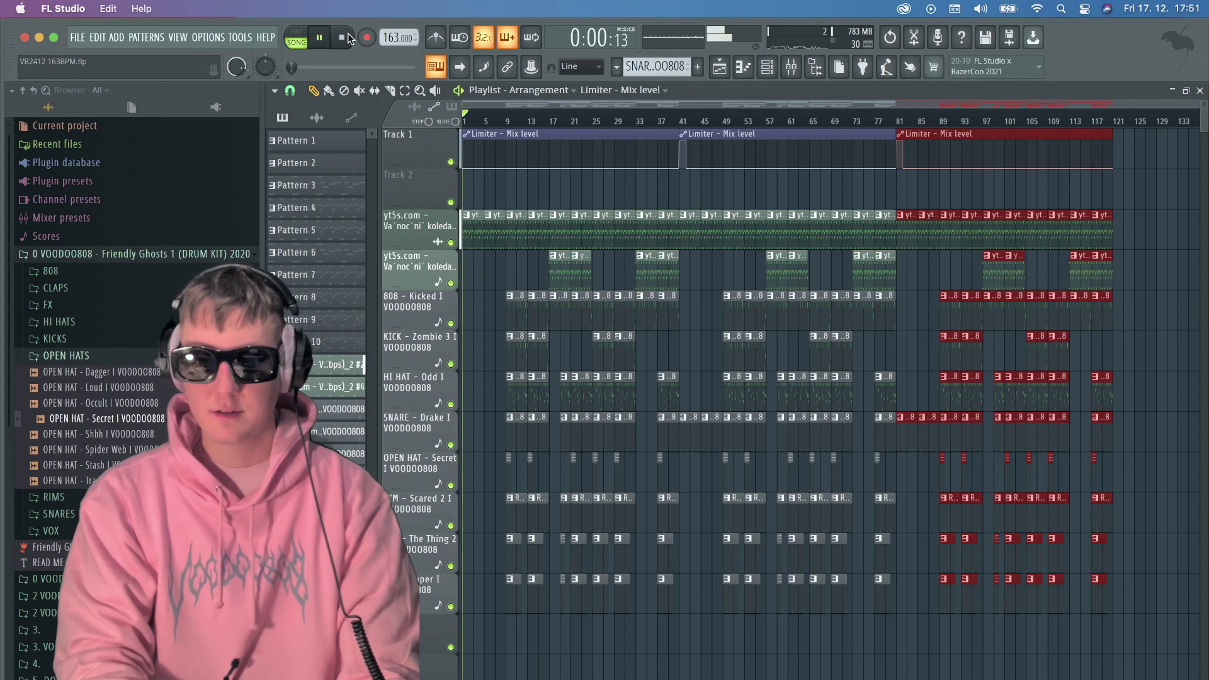
pyautogui.click(734, 112)
pyautogui.click(653, 110)
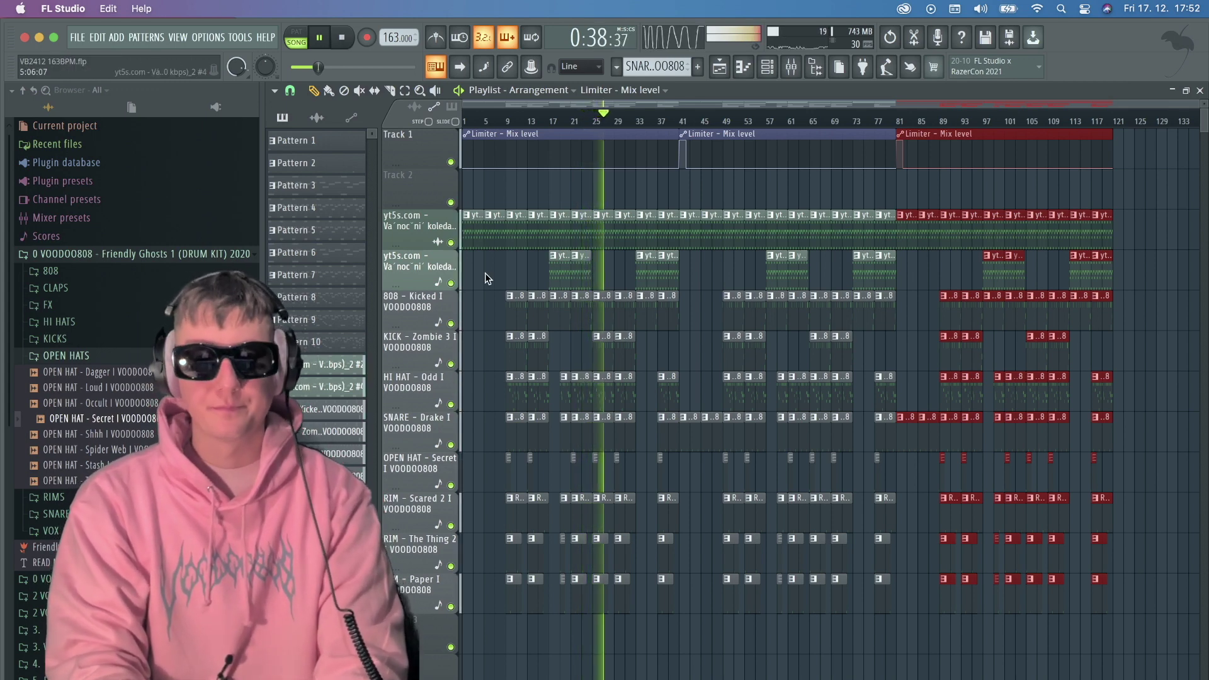
# Preview the FX - Diablo sample from the drum kit's FX folder and place it on Track 2 at bar 5.
pyautogui.click(88, 307)
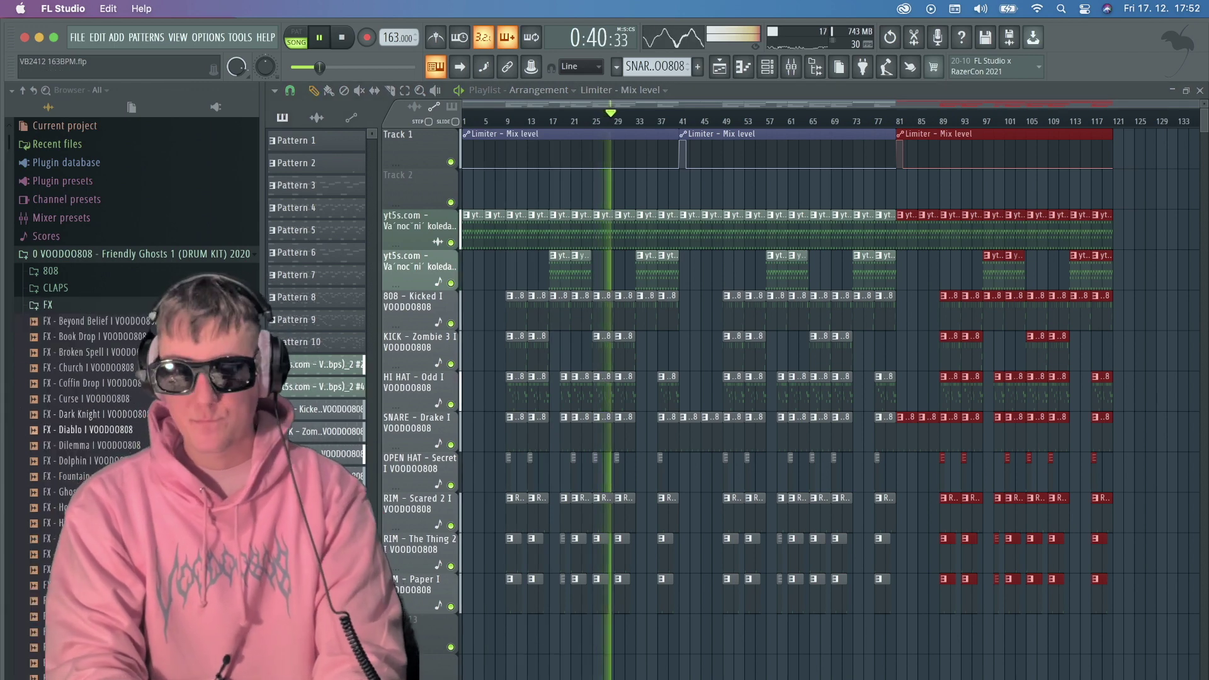
pyautogui.click(94, 430)
pyautogui.press('space')
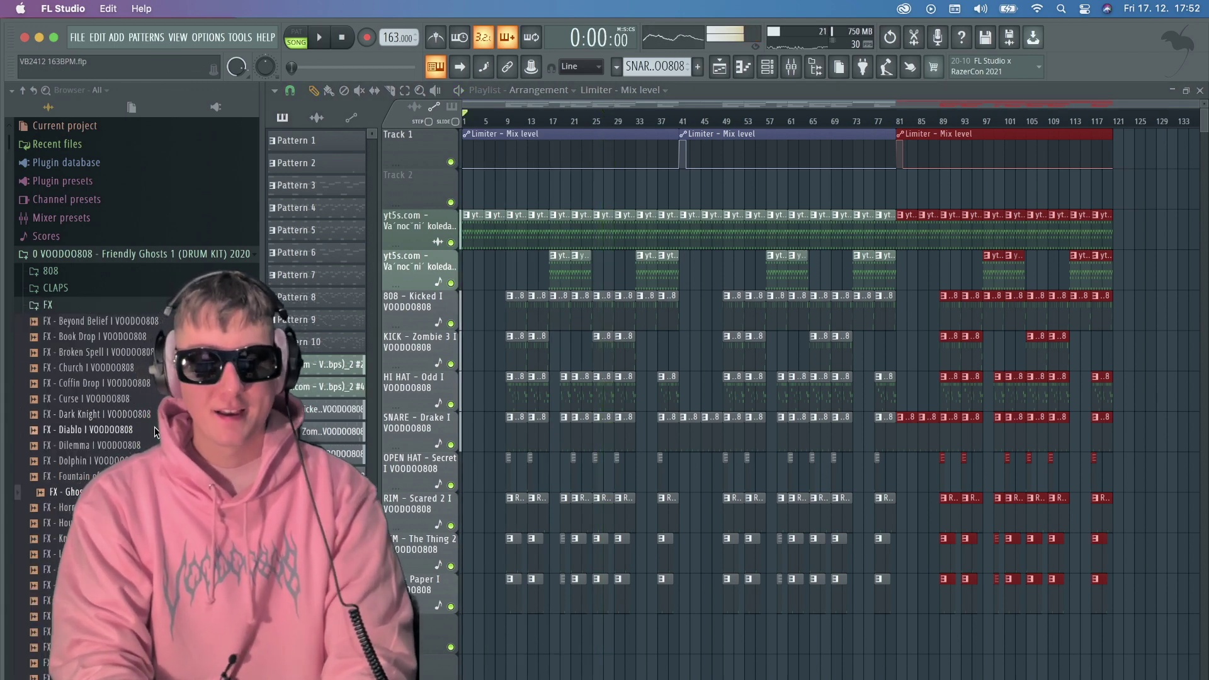
pyautogui.moveTo(155, 437); pyautogui.dragTo(486, 197)
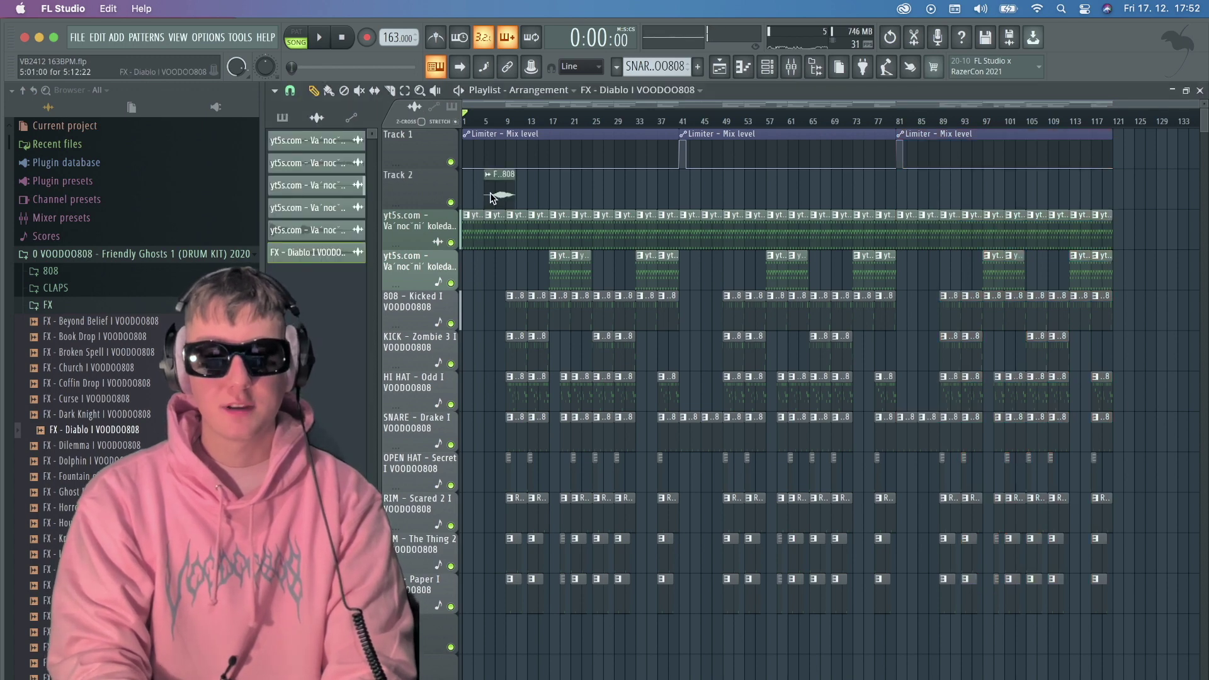
# Listen to the FX - Diablo transition into the drop and move its clip on Track 2 to start at bar 6.
pyautogui.press('space')
pyautogui.click(491, 120)
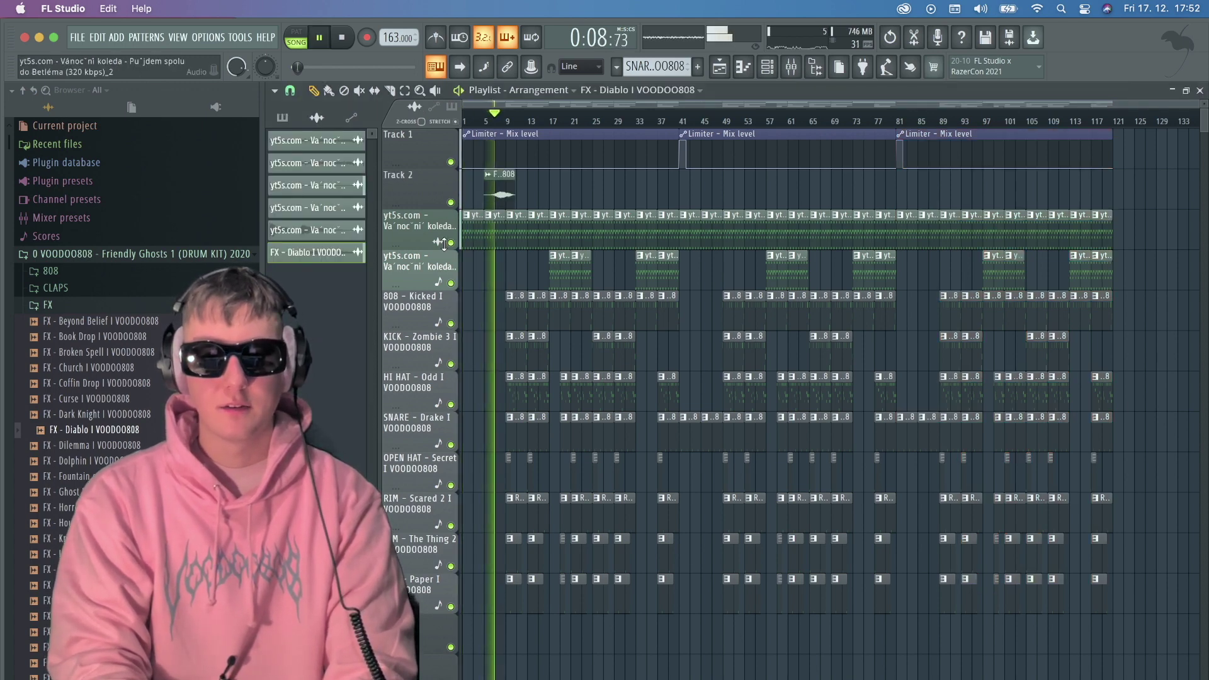
pyautogui.scroll(5, 446, 244)
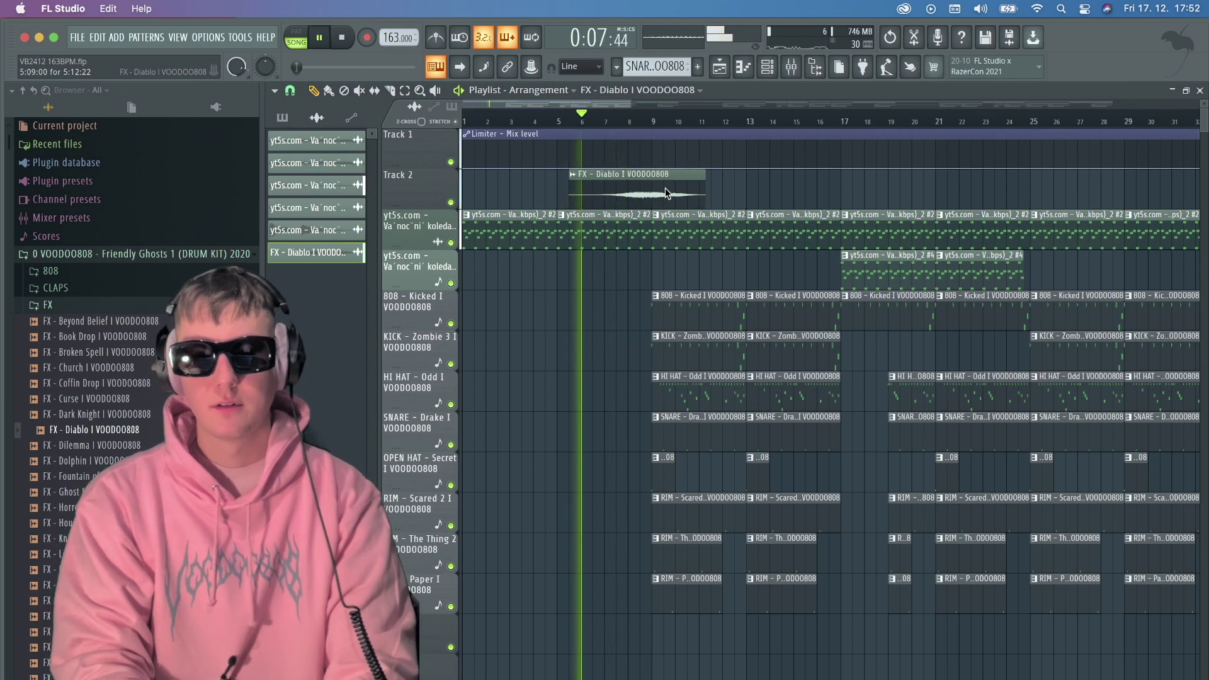
pyautogui.moveTo(665, 187); pyautogui.dragTo(680, 187)
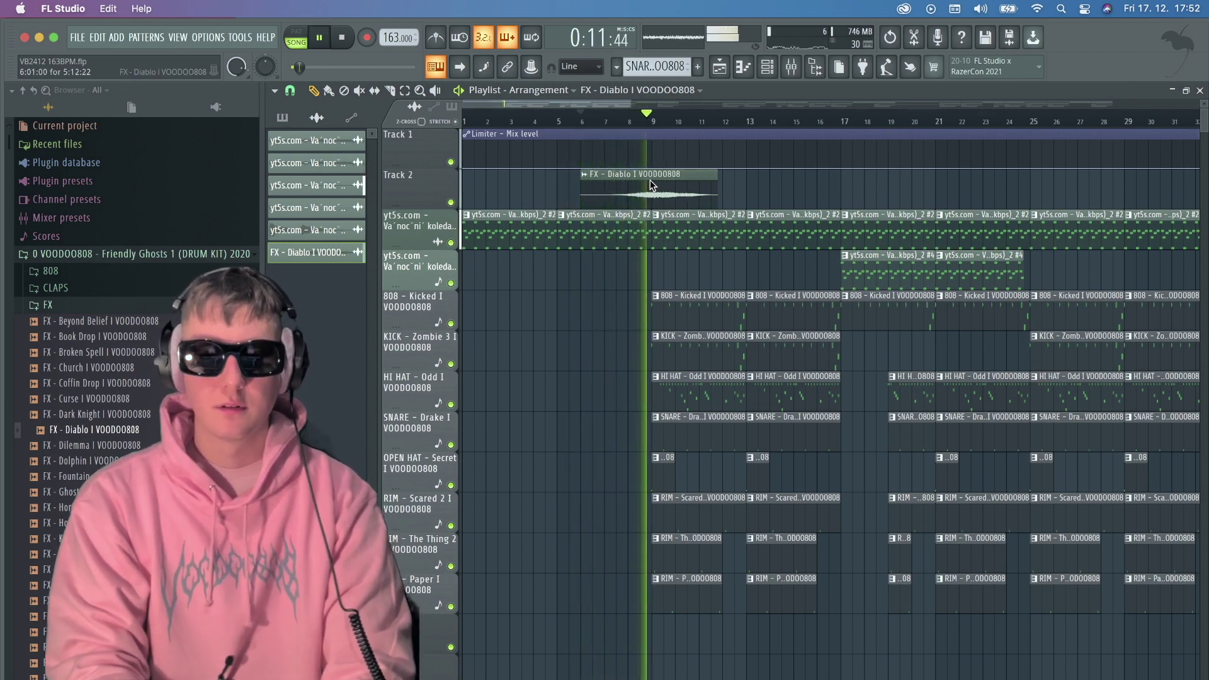
pyautogui.press('space')
# Shift the FX - Diablo clip to start at bar 7 and play the transition into bar 9.
pyautogui.scroll(2, 687, 202)
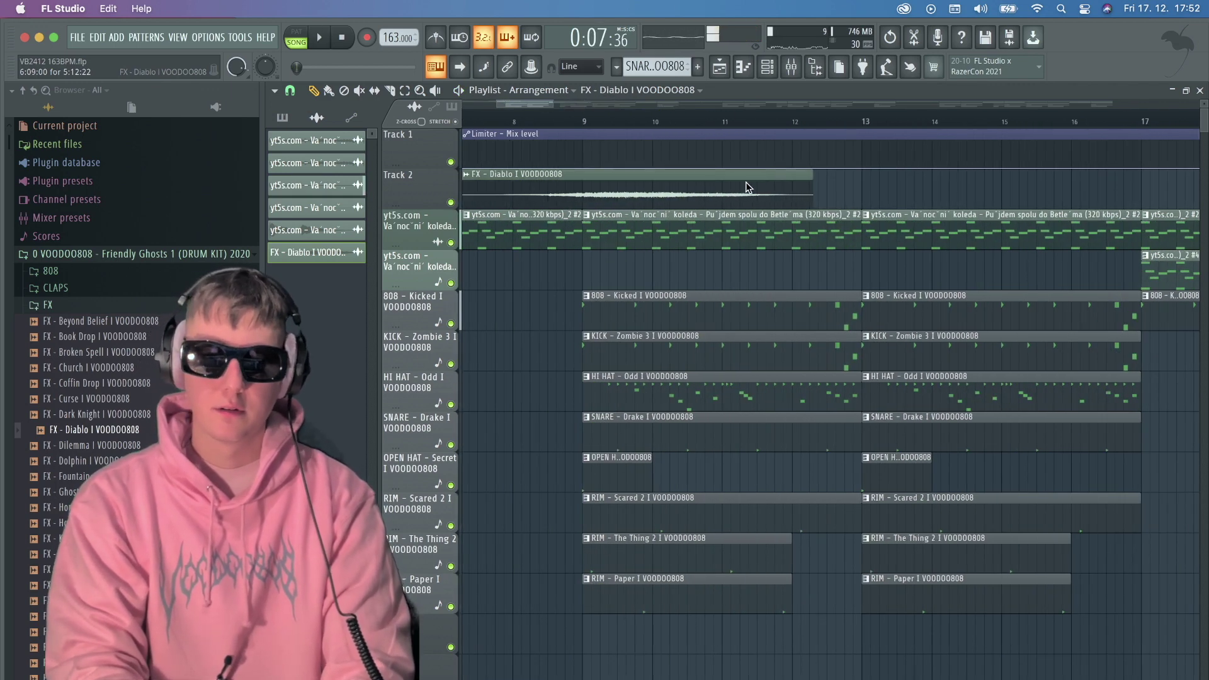
pyautogui.scroll(2, 743, 185)
pyautogui.moveTo(741, 183)
pyautogui.mouseDown()
pyautogui.moveTo(773, 186)
pyautogui.moveTo(753, 187)
pyautogui.mouseUp()
pyautogui.click(618, 119)
pyautogui.press('space')
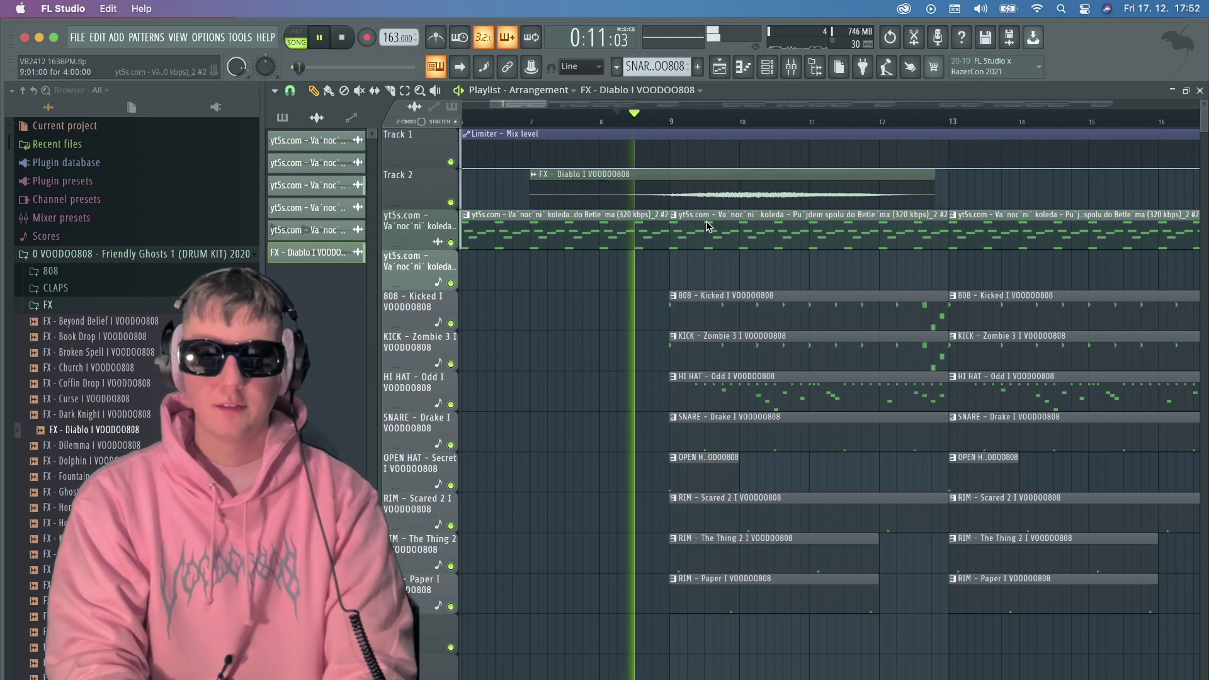
# Cut off the tail of the FX - Diablo clip on Track 2 and position the remaining part to end at bar 9.
pyautogui.press('space')
pyautogui.moveTo(661, 191); pyautogui.dragTo(634, 191)
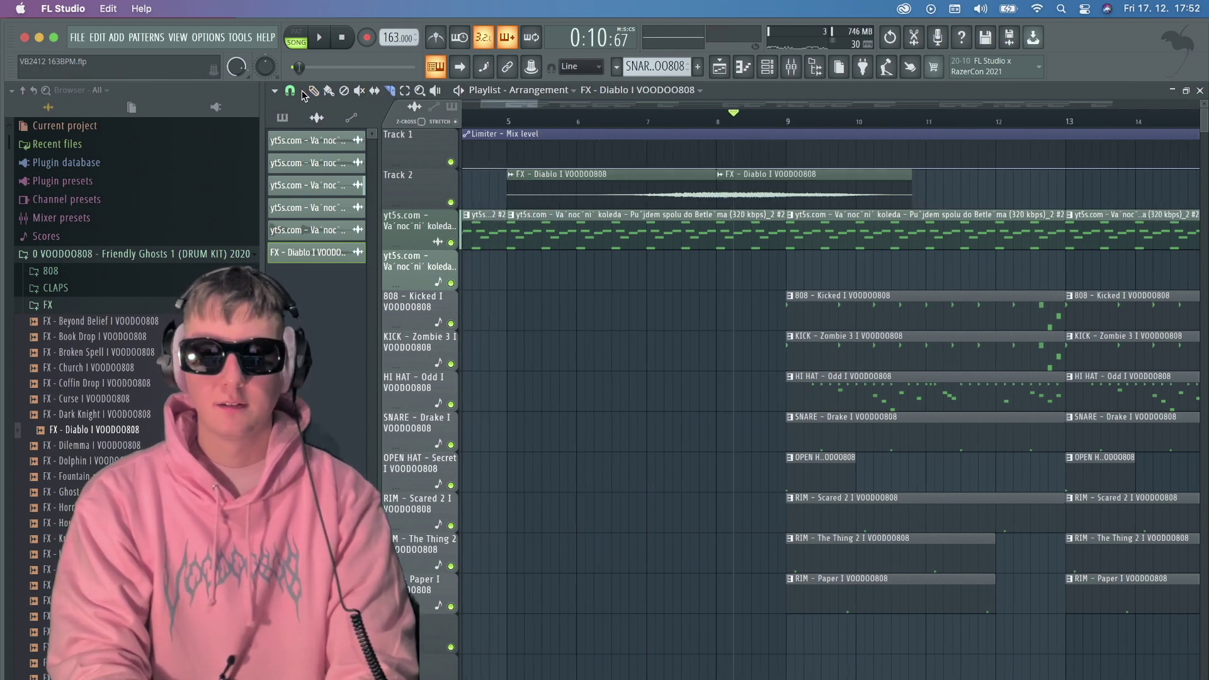
pyautogui.rightClick(749, 188)
pyautogui.moveTo(679, 189); pyautogui.dragTo(747, 190)
# Route the FX - Diablo audio clip to mixer track 10 and listen to the transition into bar 9.
pyautogui.doubleClick(734, 194)
pyautogui.moveTo(496, 208); pyautogui.dragTo(496, 208)
pyautogui.rightClick(497, 208)
pyautogui.click(515, 220)
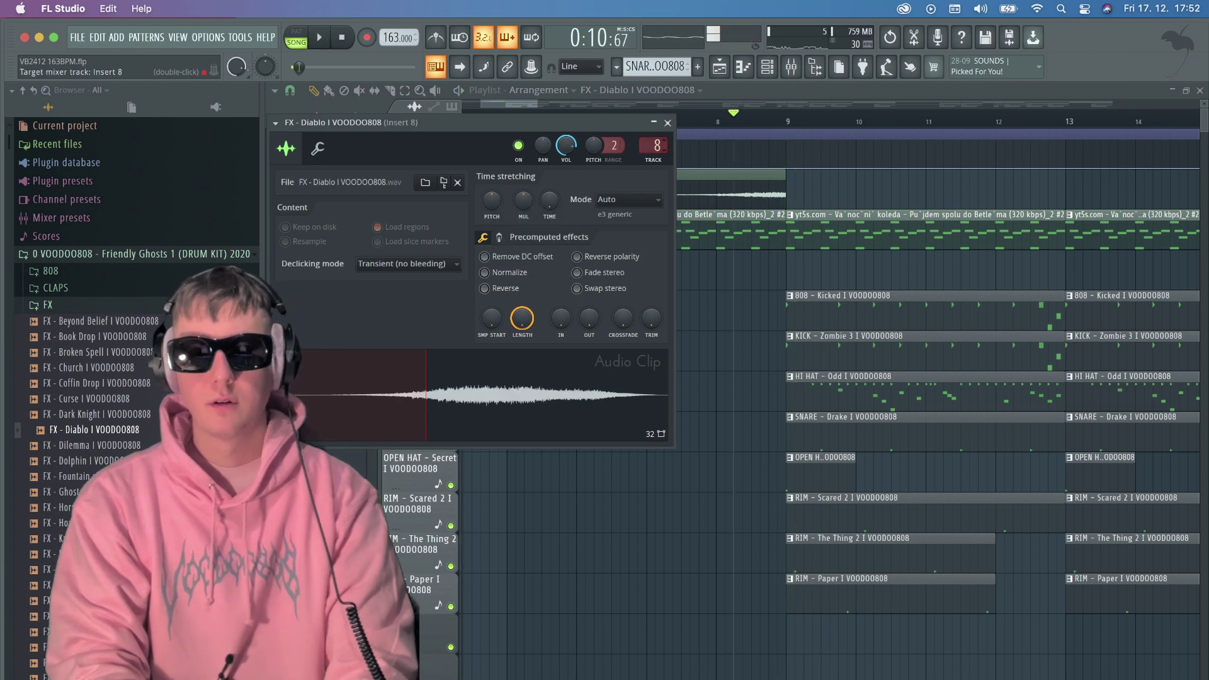
pyautogui.press('space')
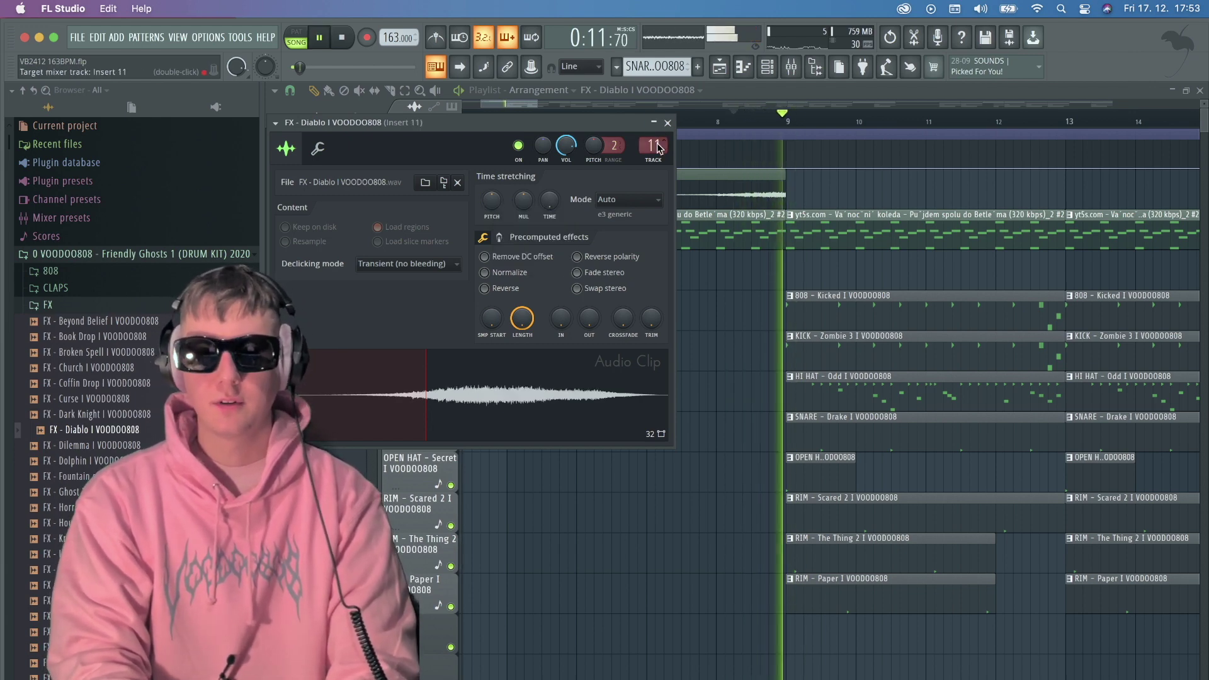
pyautogui.moveTo(656, 144); pyautogui.dragTo(656, 148)
pyautogui.press('space')
pyautogui.press('space')
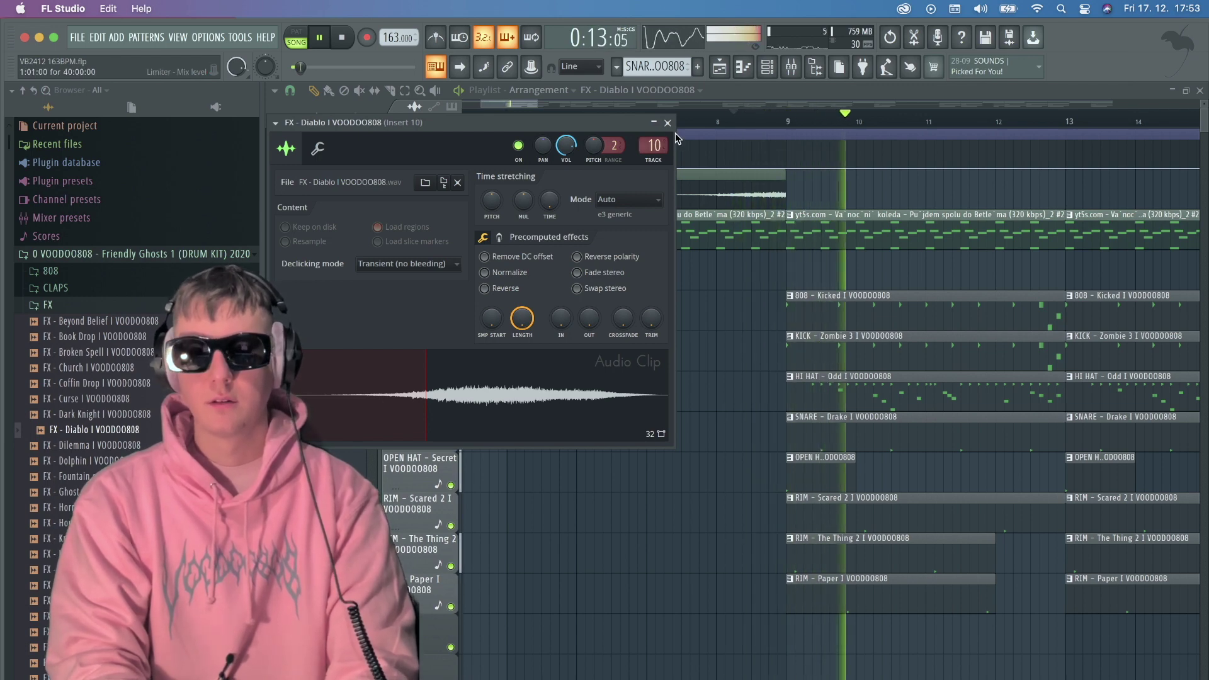
# Lower the FX - Diablo channel volume to 46% and delete its clip from Track 2.
pyautogui.moveTo(566, 146); pyautogui.dragTo(565, 154)
pyautogui.press('space')
pyautogui.press('space')
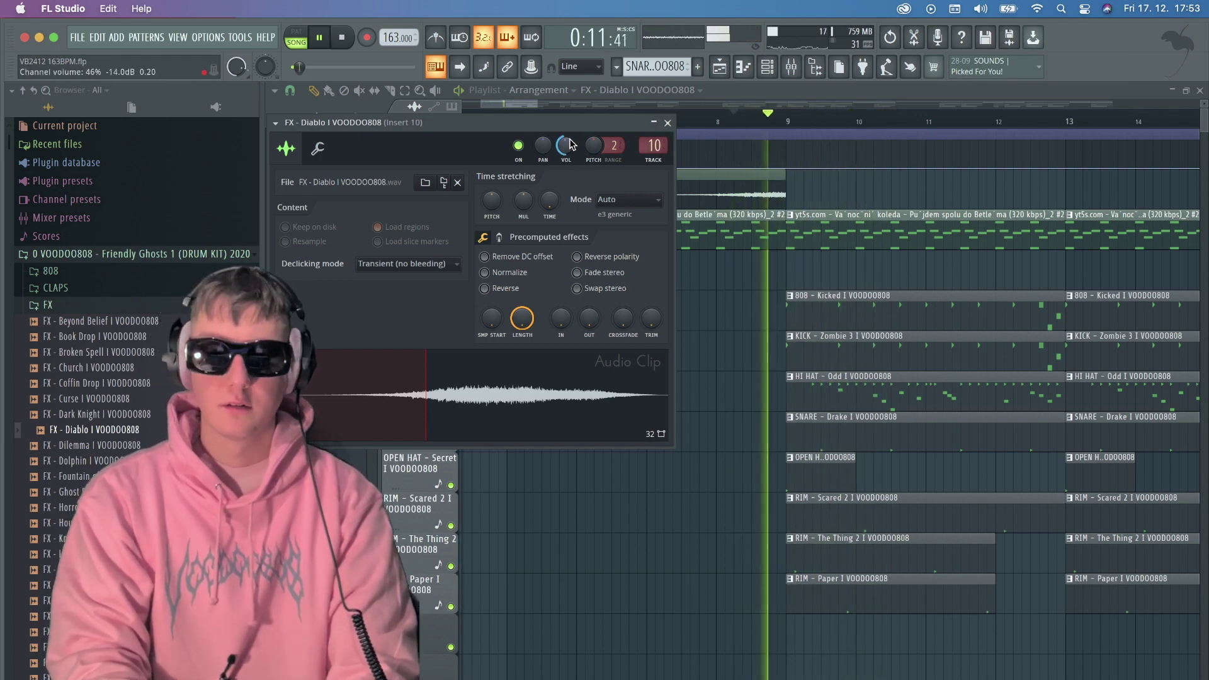
pyautogui.rightClick(769, 194)
pyautogui.scroll(-5, 764, 195)
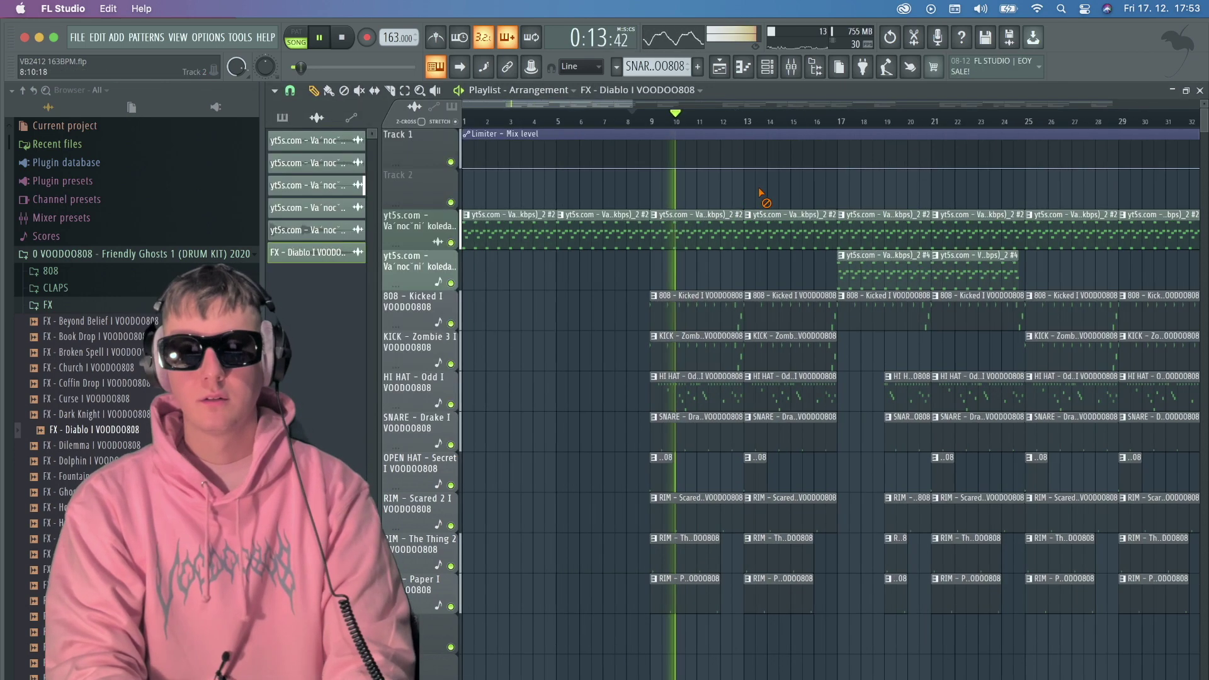
pyautogui.press('F6')
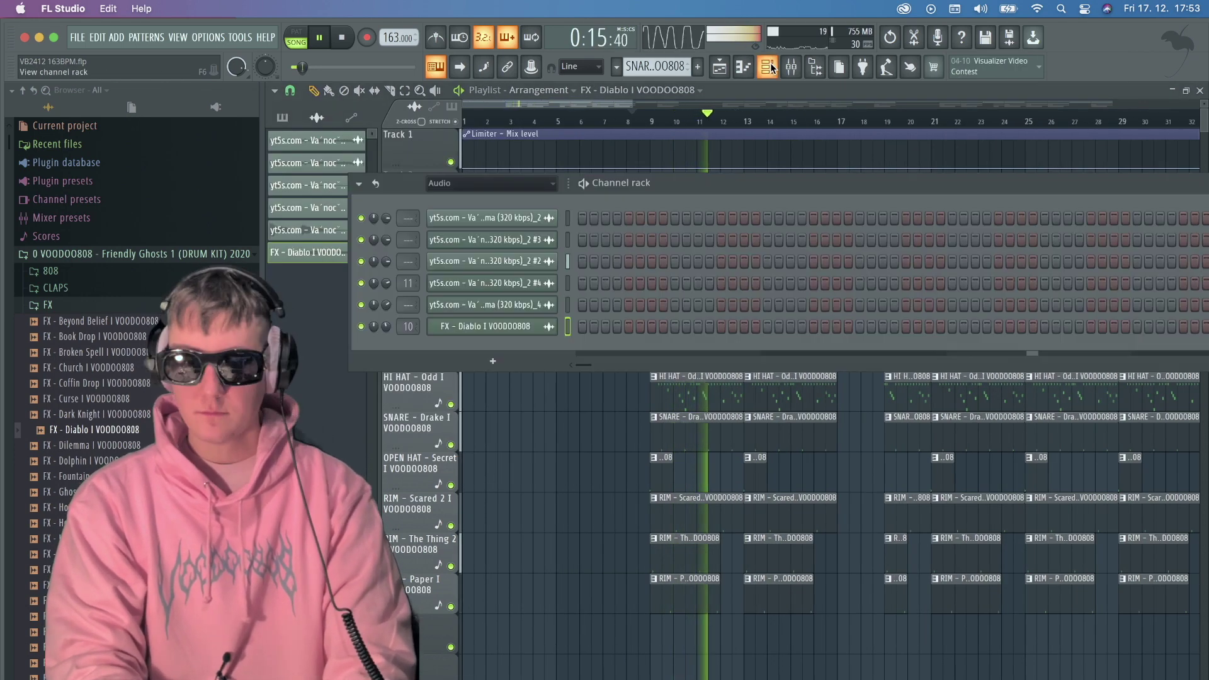
pyautogui.press('F6')
pyautogui.scroll(-5, 690, 576)
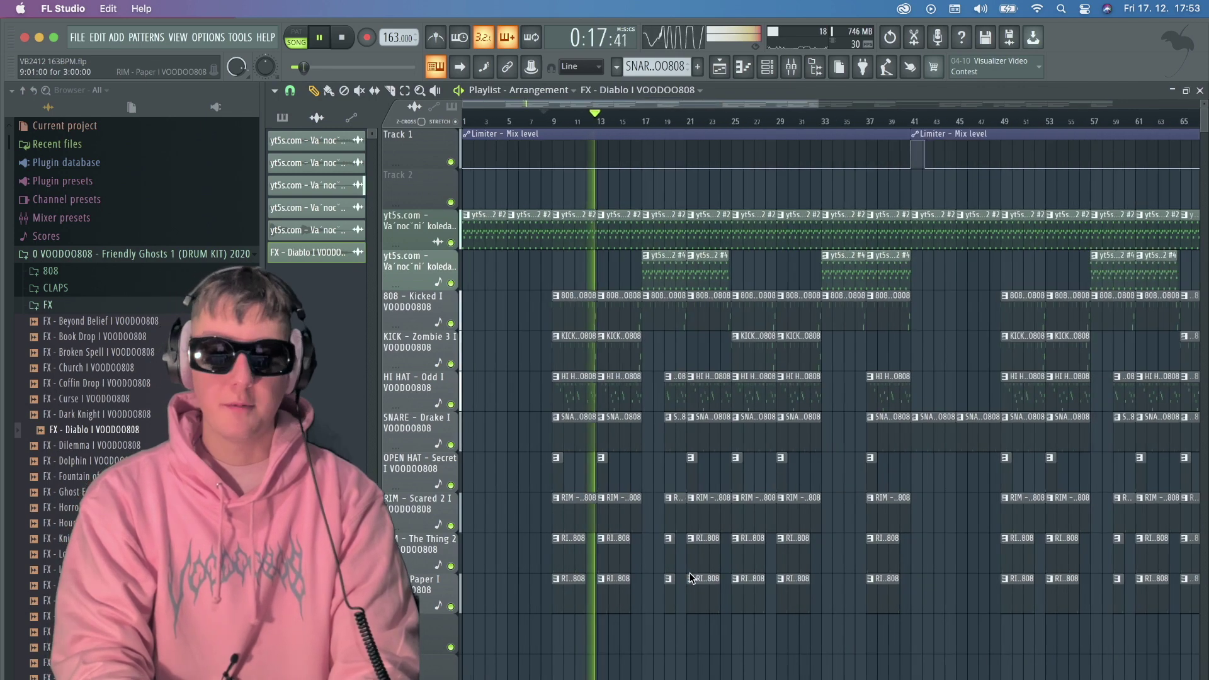
pyautogui.scroll(-5, 737, 386)
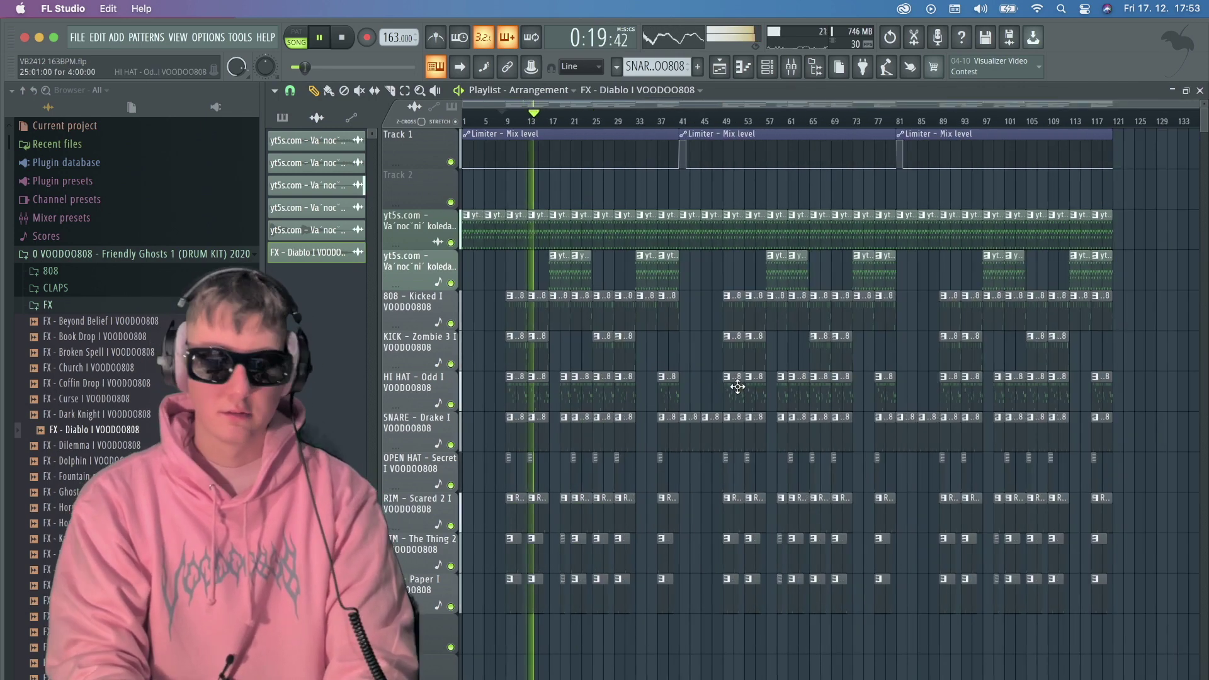